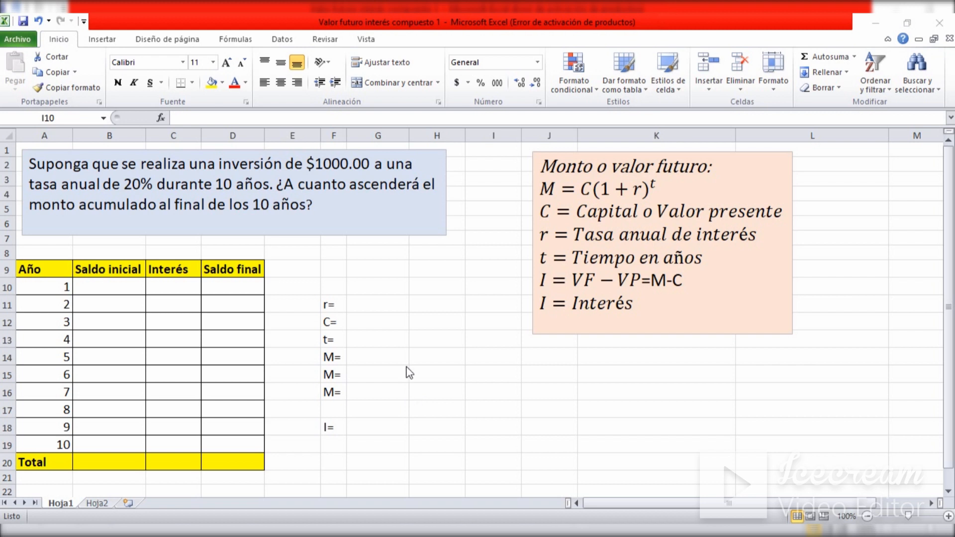
- Enter the capital C as 1000 in G12 and the annual rate r as 20% in G11
click(352, 324)
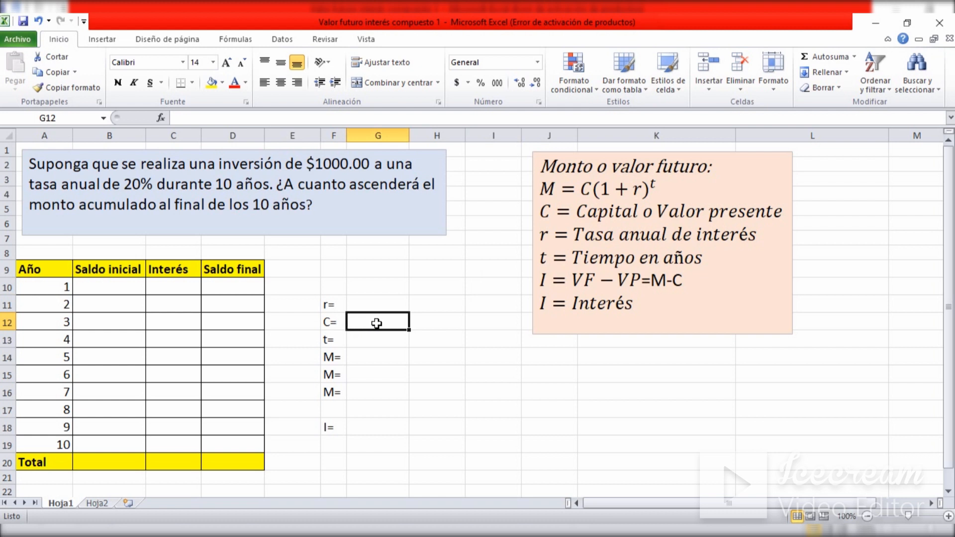
text(1000)
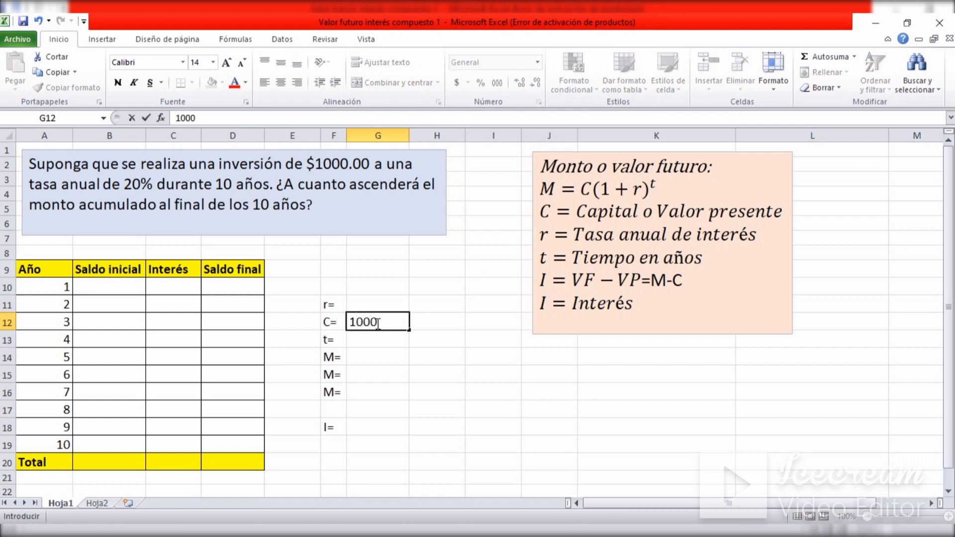
key(Return)
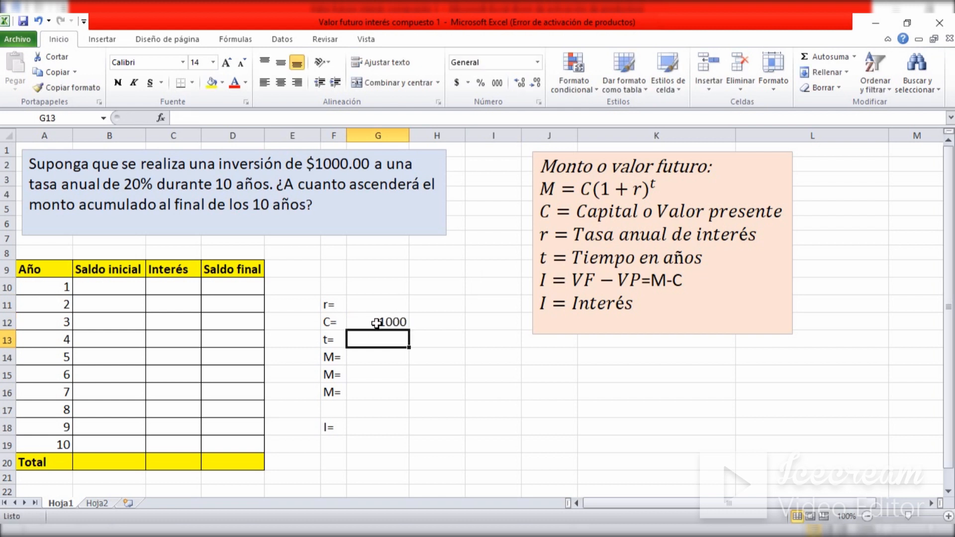
click(377, 323)
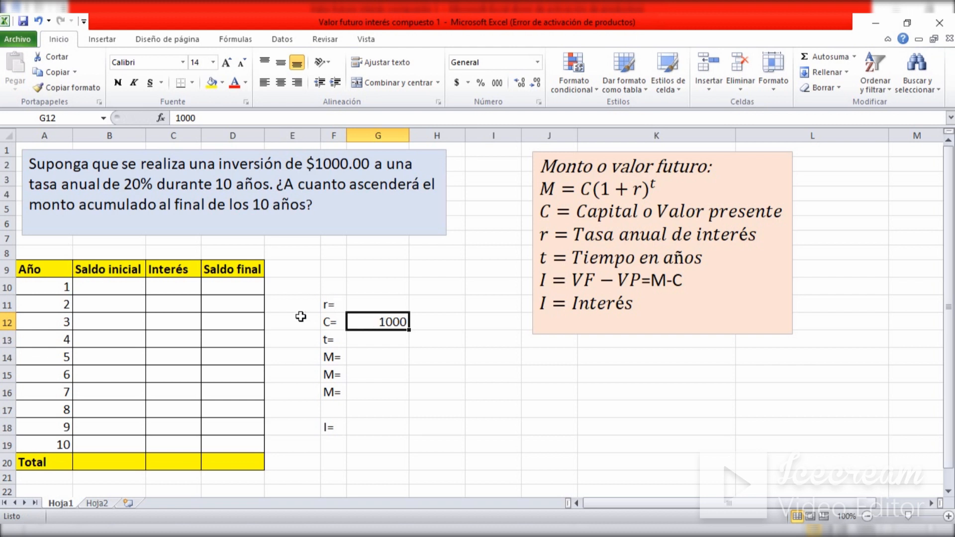
click(366, 303)
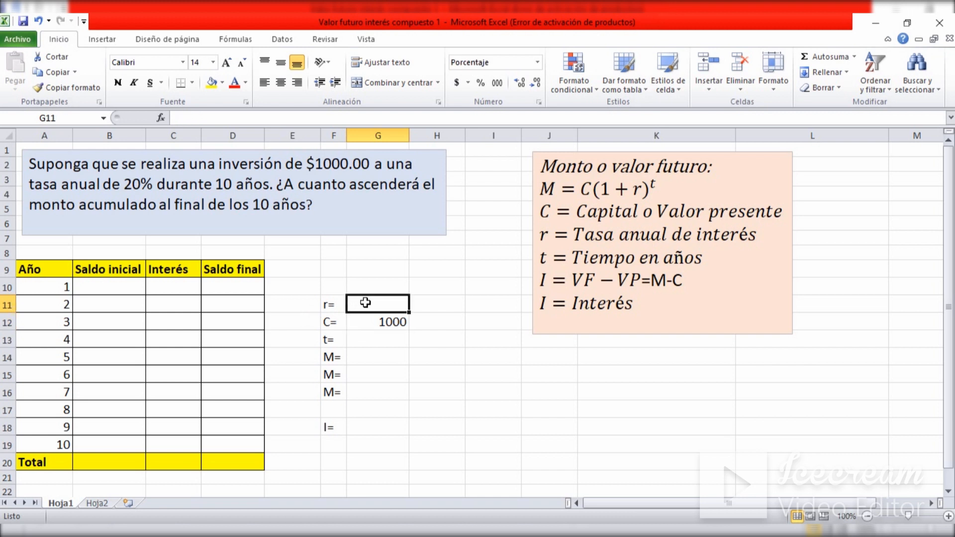
text(20)
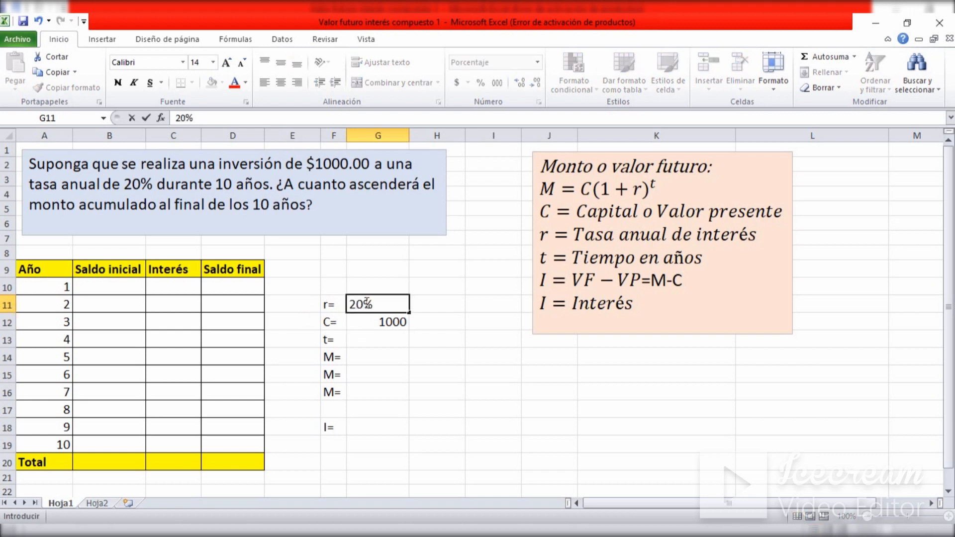
key(Return)
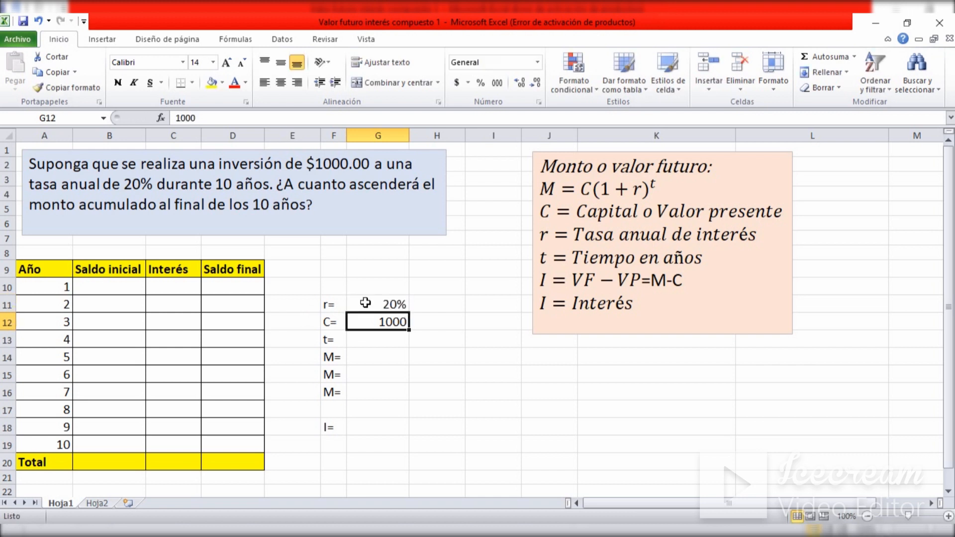
- Enter the time t as 10 in cell G13
click(365, 302)
key(Return)
key(Up)
key(Left)
click(366, 303)
key(Return)
key(Return)
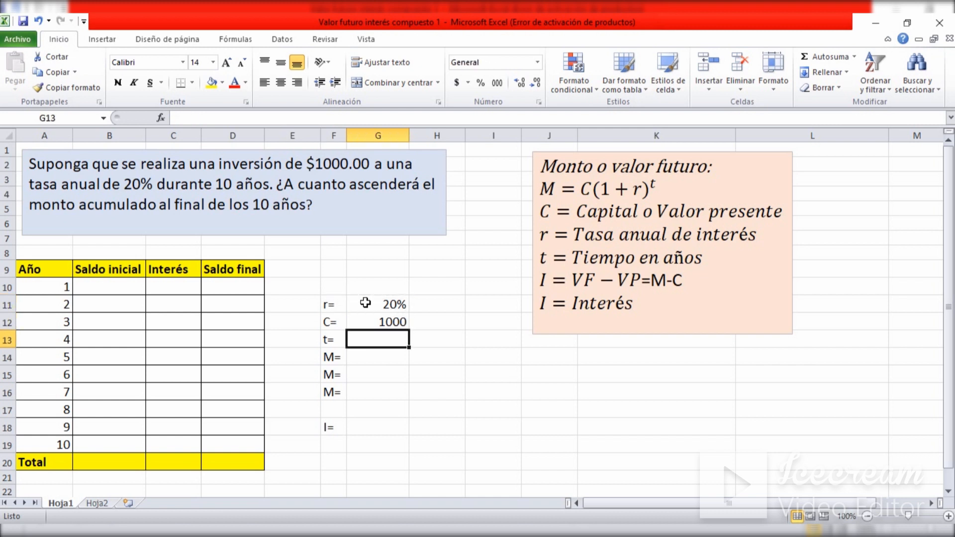
text(10)
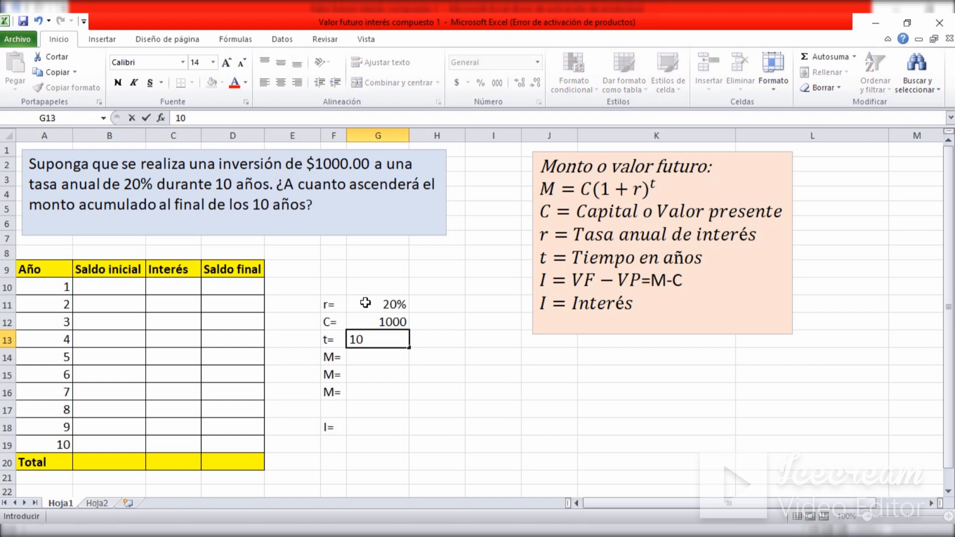
key(Return)
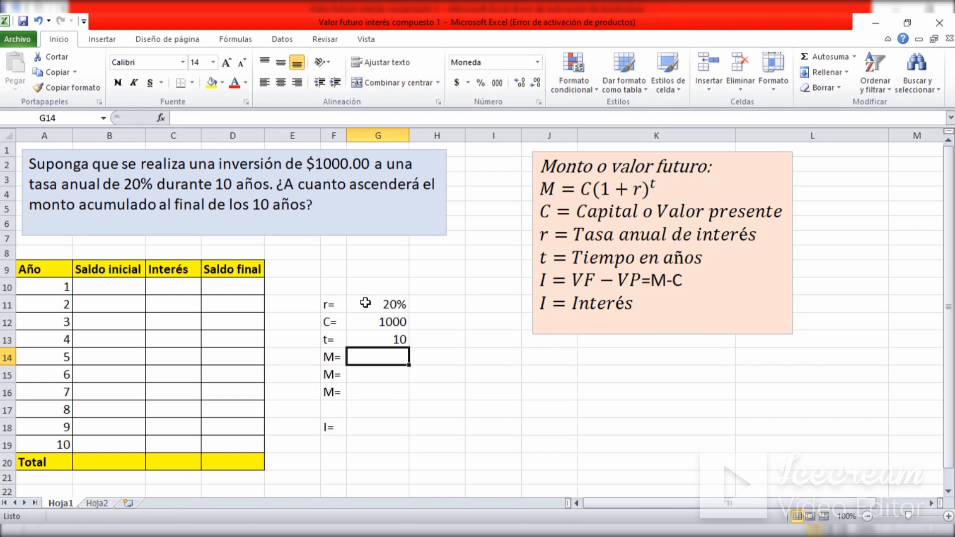
click(372, 333)
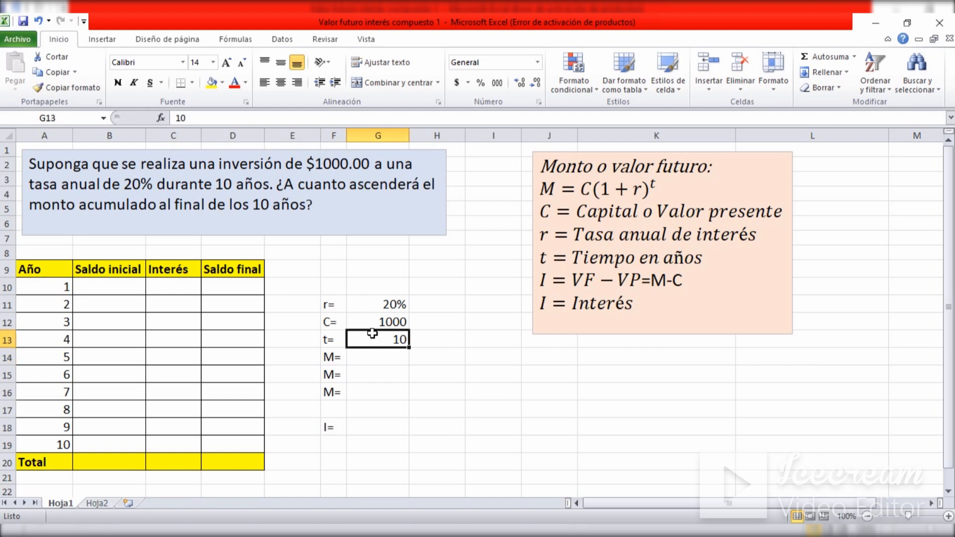
- Enter =1000 in B10 as the Saldo inicial of year 1
click(369, 361)
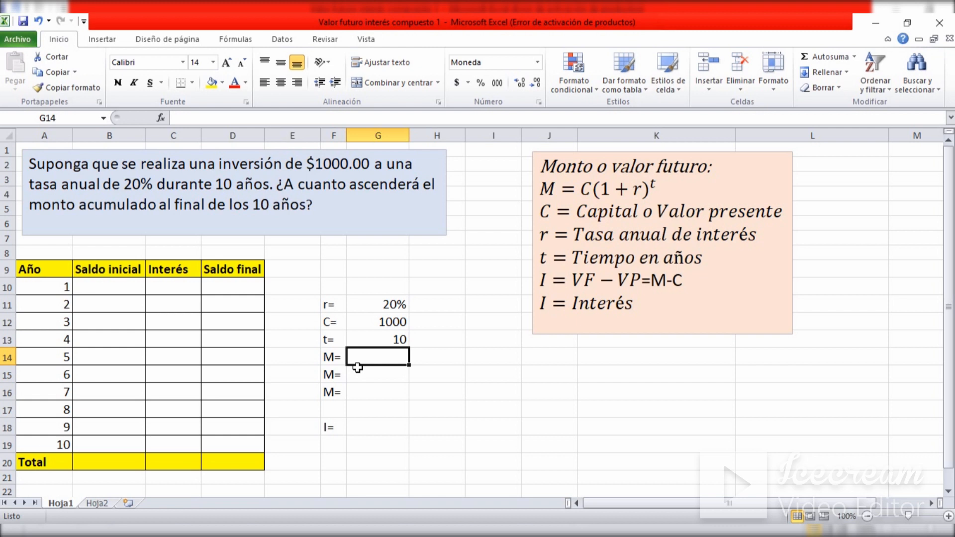
click(330, 359)
click(370, 356)
click(96, 286)
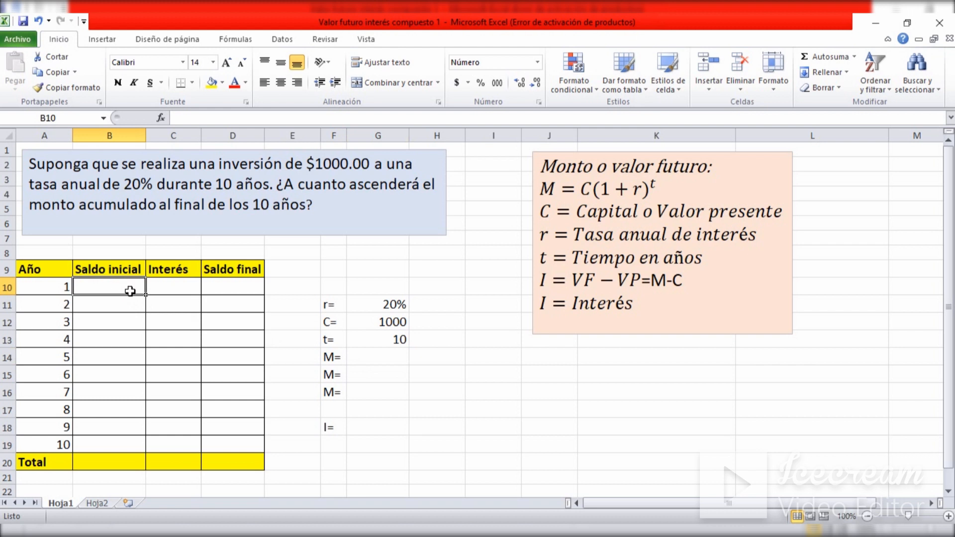
text(=)
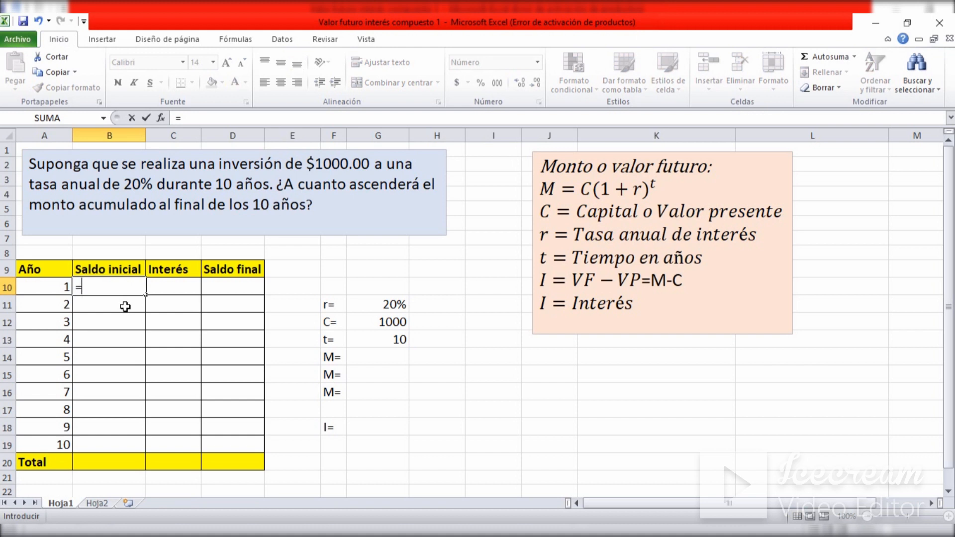
text(1000)
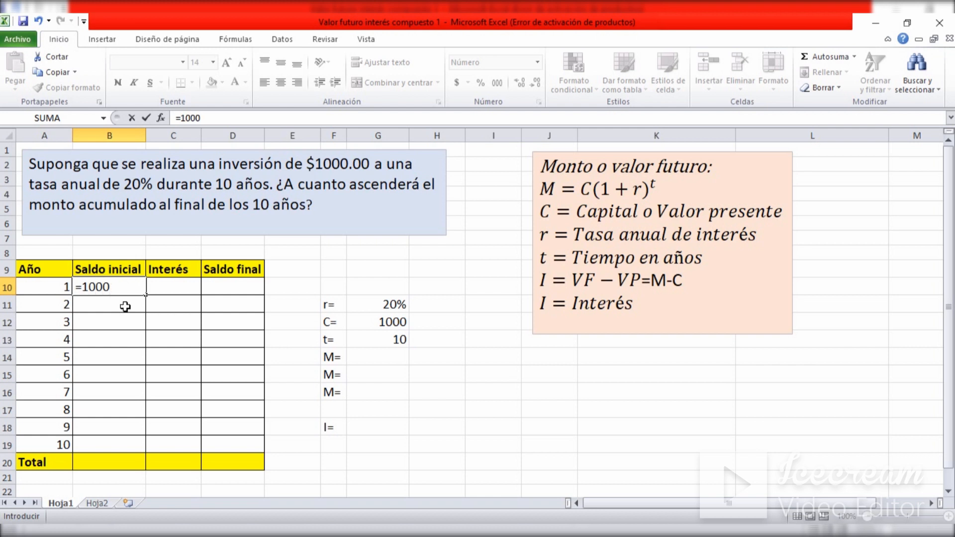
key(Return)
- Calculate the year 1 Interés in C10 with the formula =B10*G11
key(Up)
key(Right)
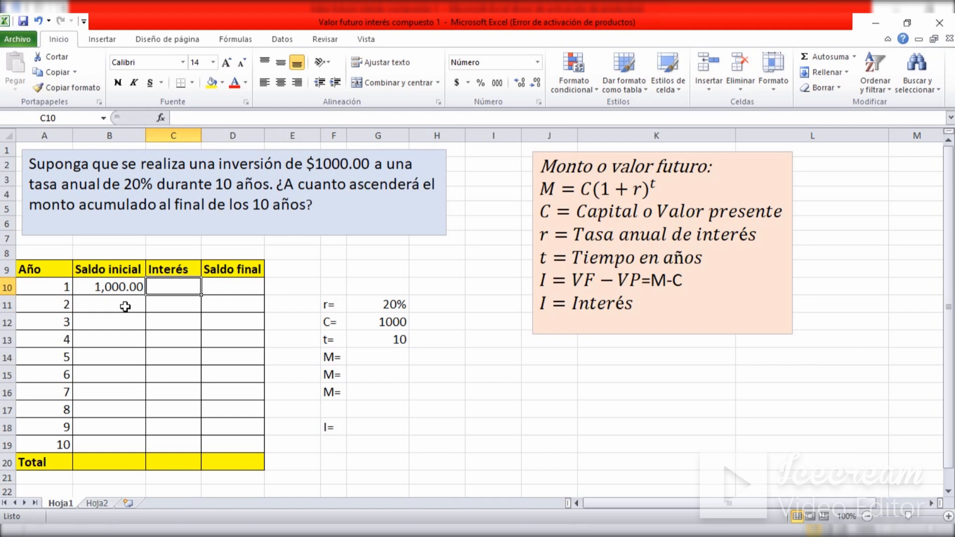
text(=)
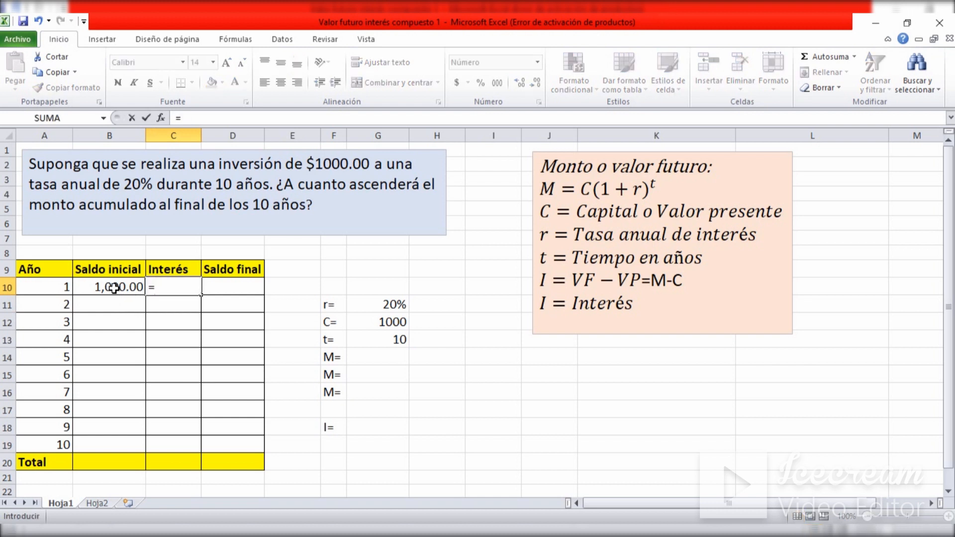
click(115, 288)
text(*)
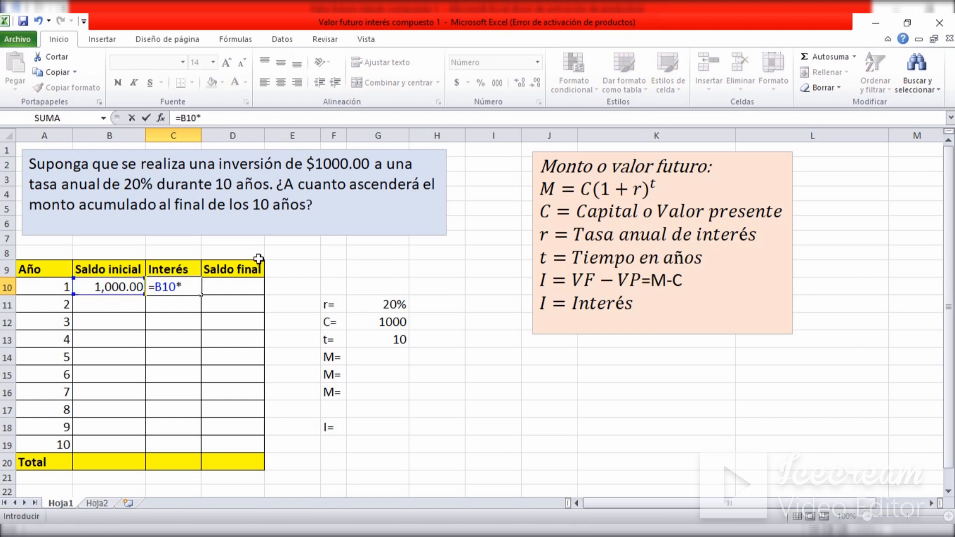
click(371, 306)
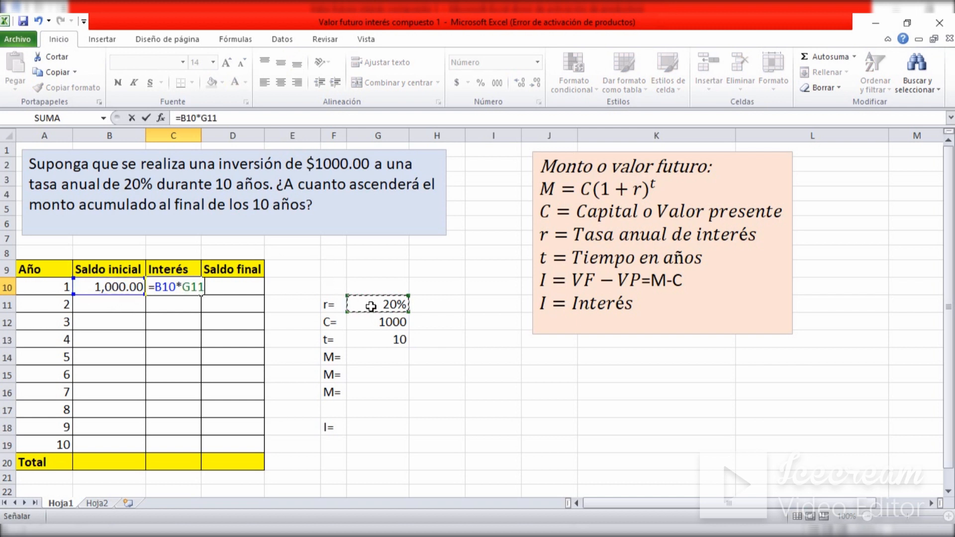
key(Return)
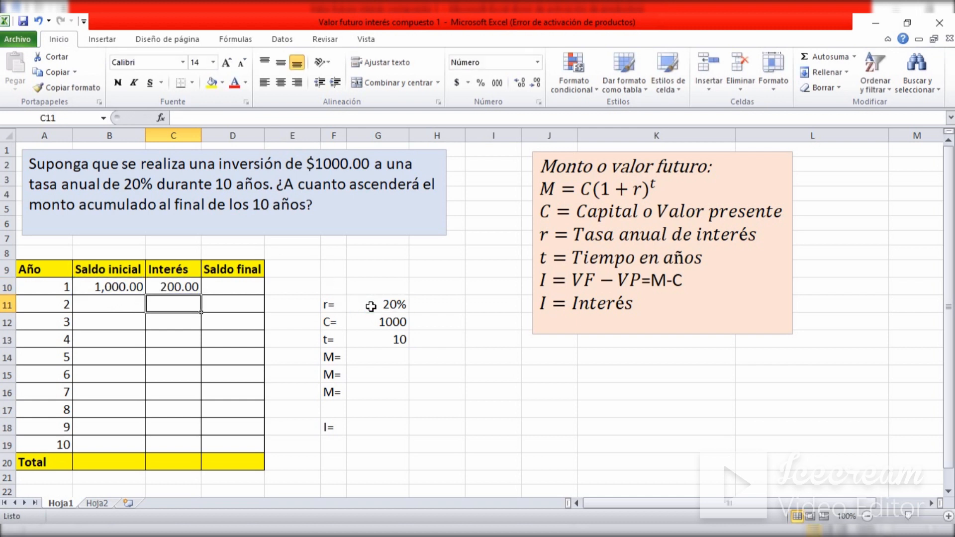
- Calculate the year 1 Saldo final in D10 by adding the initial balance and the interest, =B10+C10
key(Up)
key(Right)
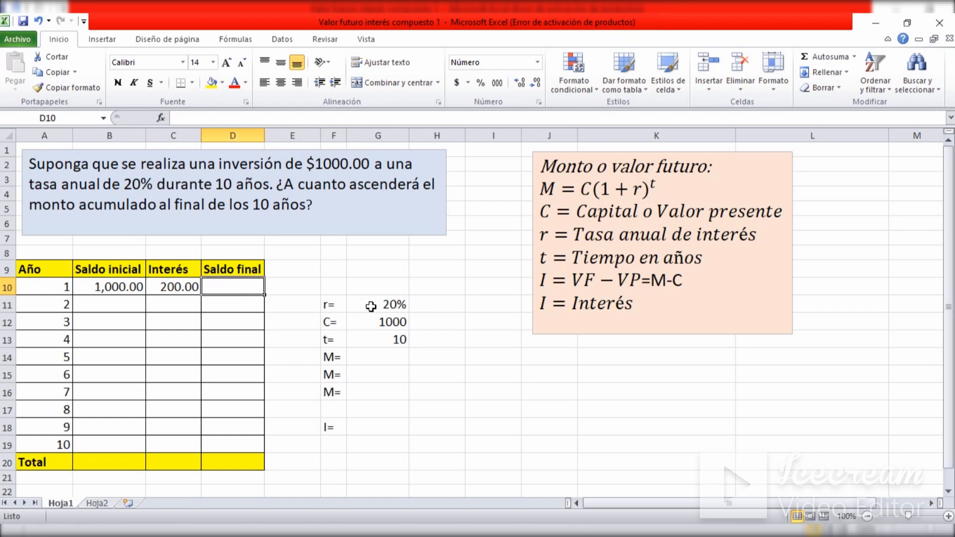
text(=)
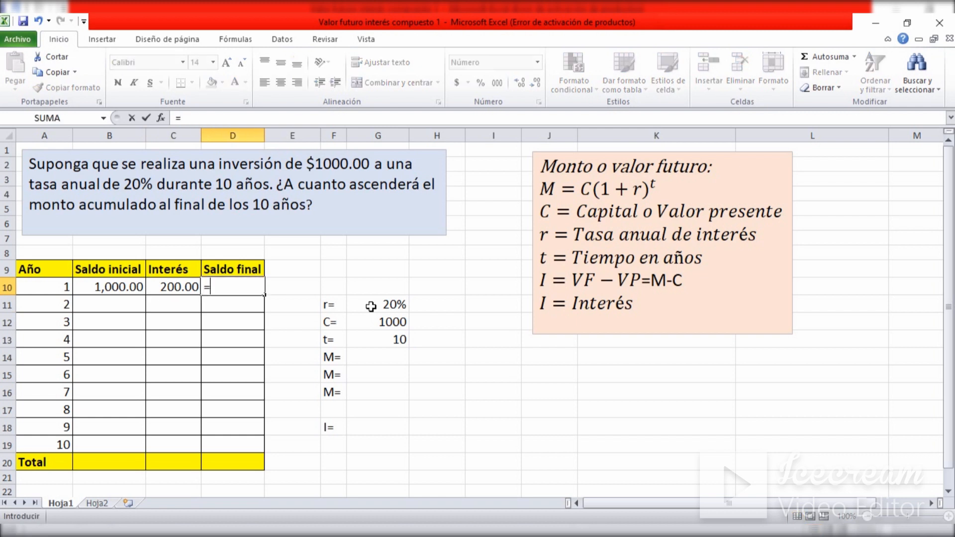
click(124, 291)
text(+)
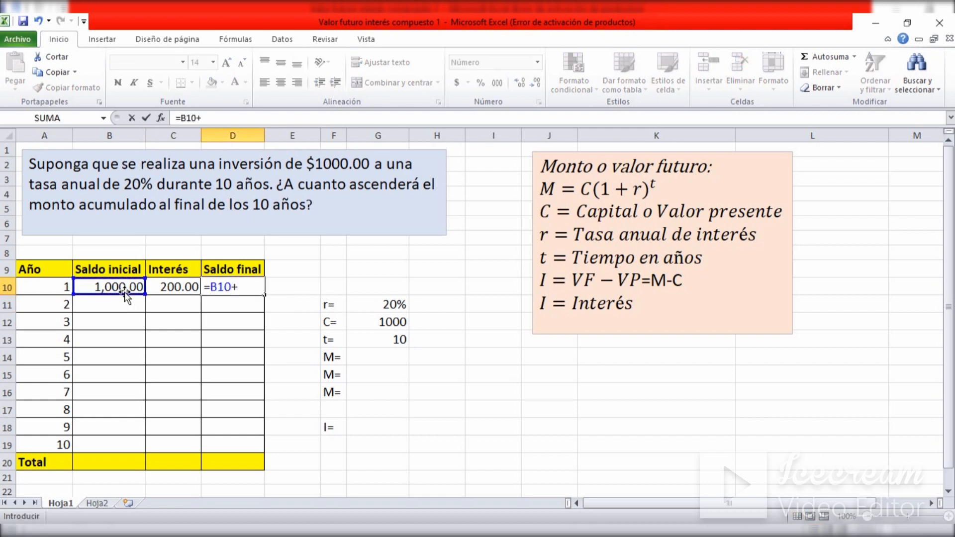
click(171, 289)
key(Return)
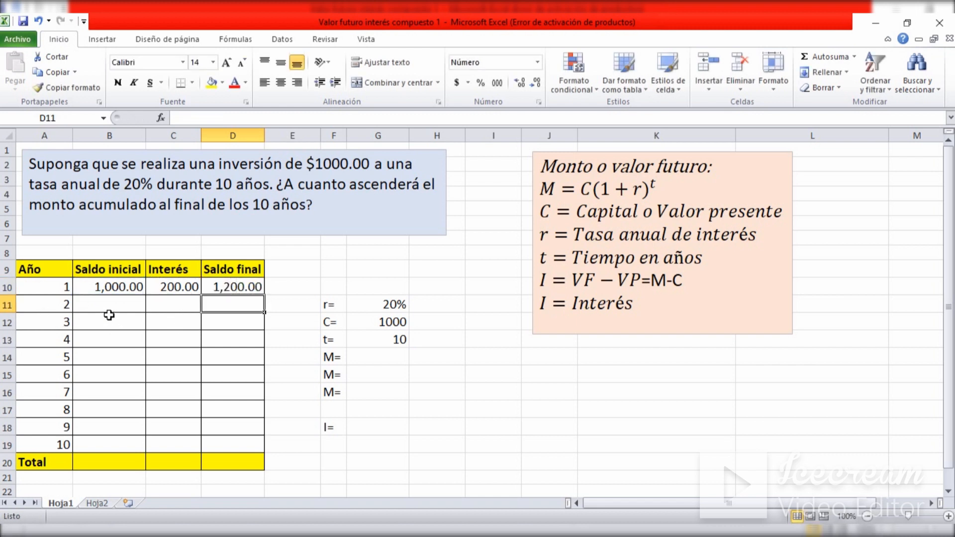
- Link the year 2 Saldo inicial in B11 to the previous year's final balance with =D10
click(106, 305)
text(=)
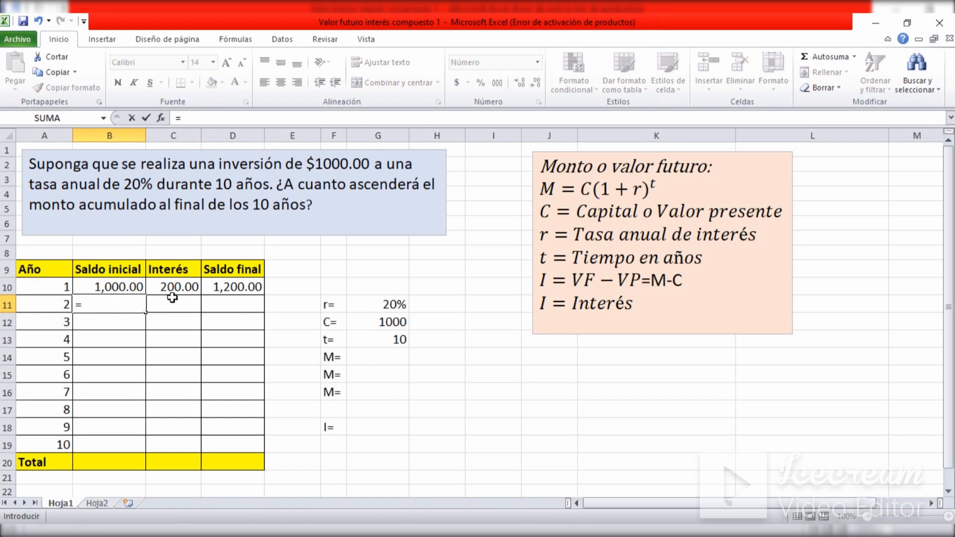
click(230, 289)
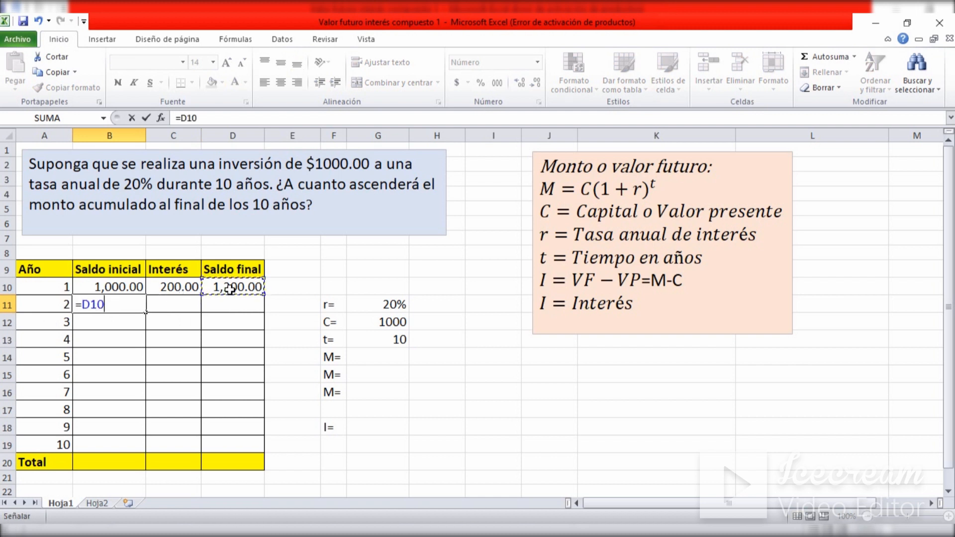
key(Return)
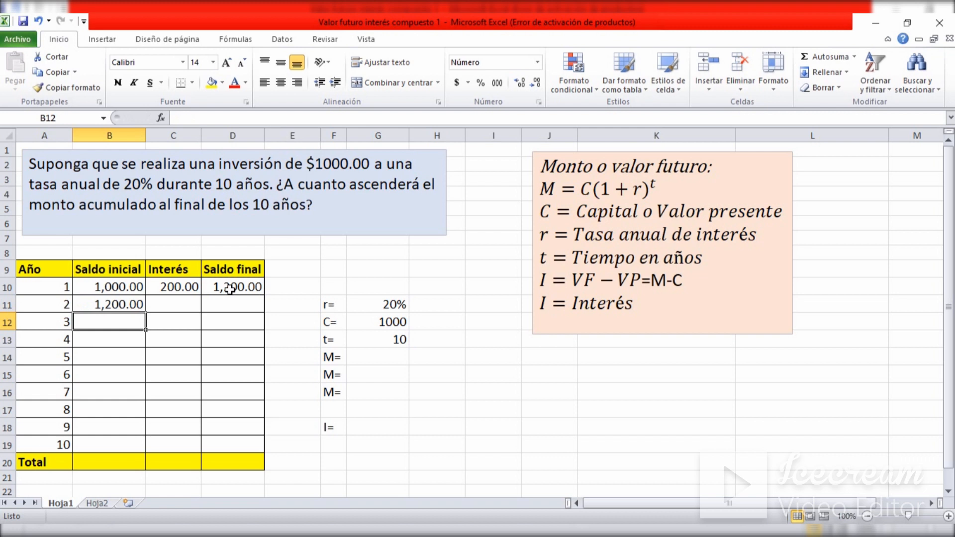
- Calculate the year 2 Interés in C11 with the formula =B11*G11
key(Up)
key(Right)
text(=)
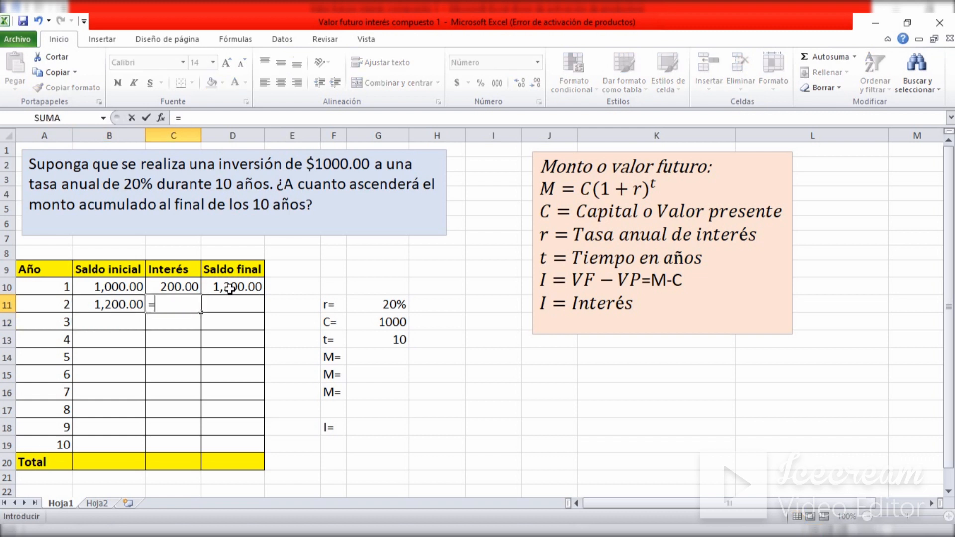
click(107, 306)
text(*)
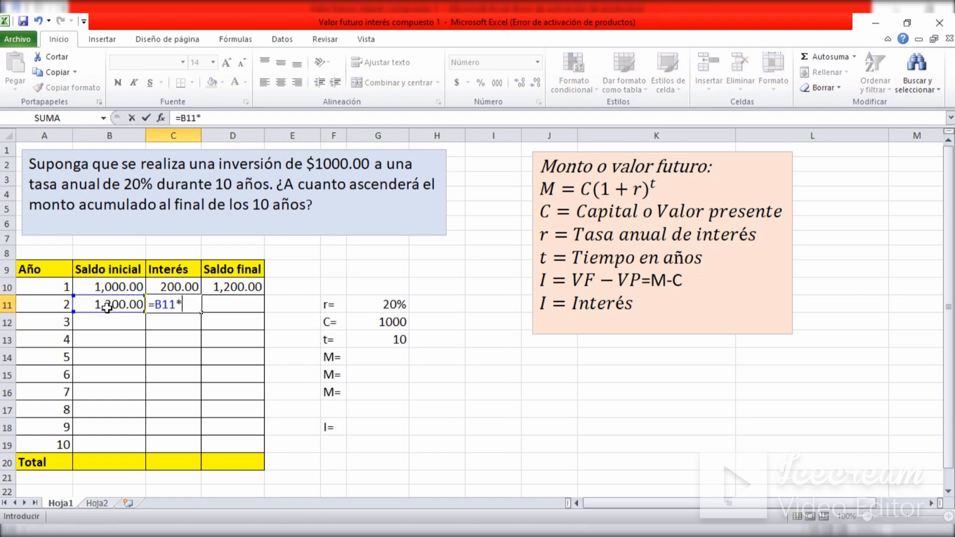
click(392, 306)
key(Return)
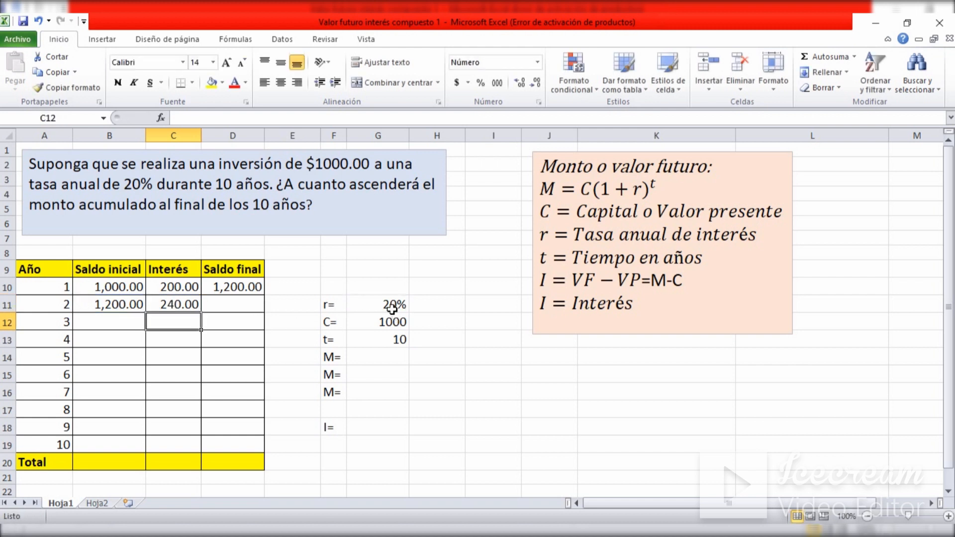
- Calculate the year 2 Saldo final in D11 with the formula =B11+C11
key(Up)
key(Right)
text(=)
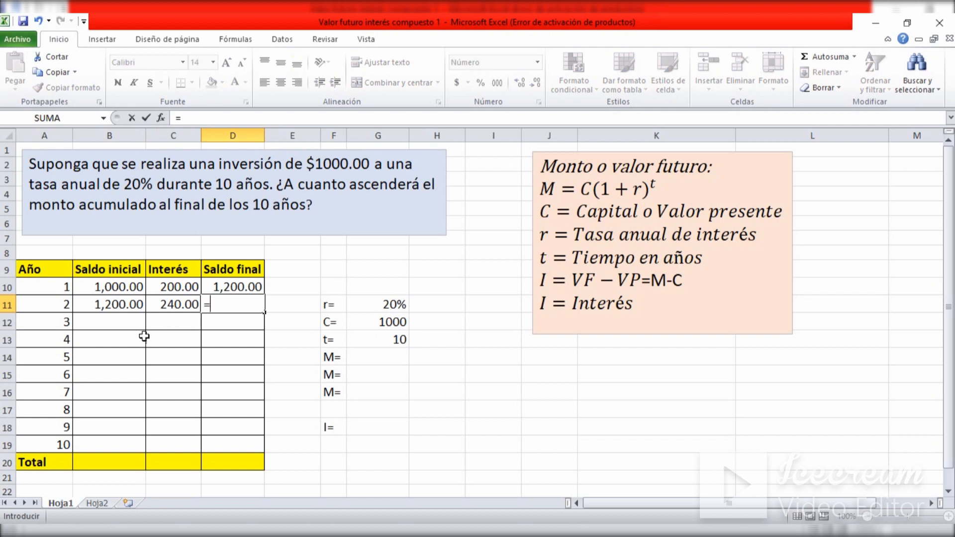
click(119, 307)
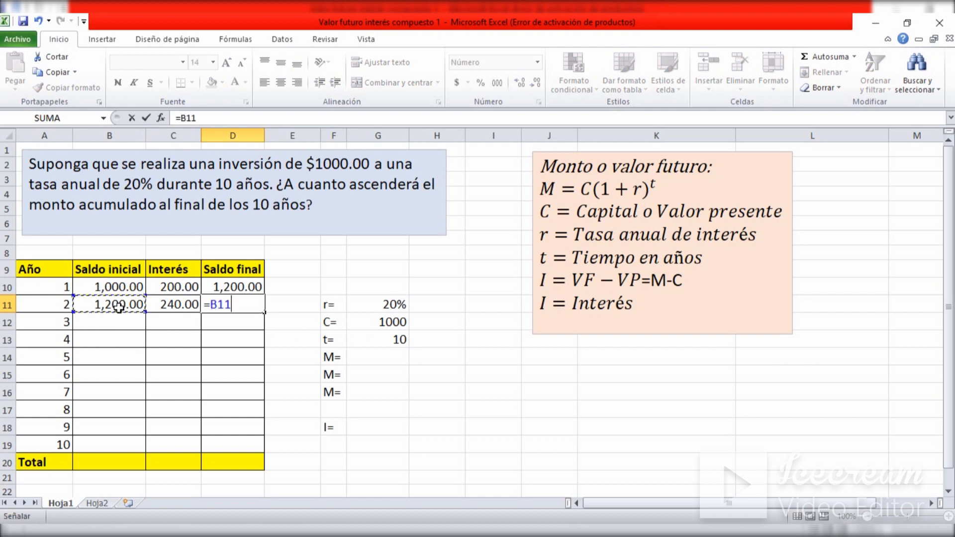
text(+)
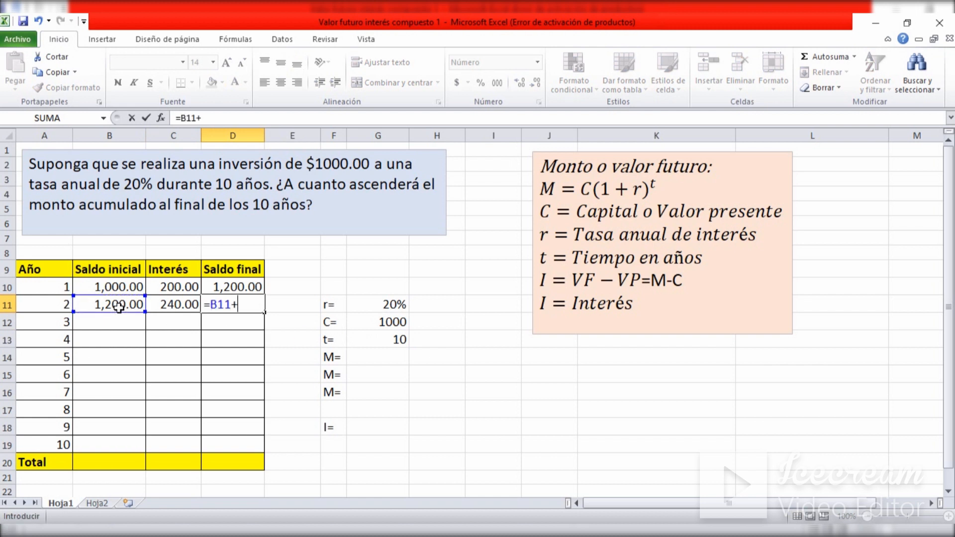
click(160, 306)
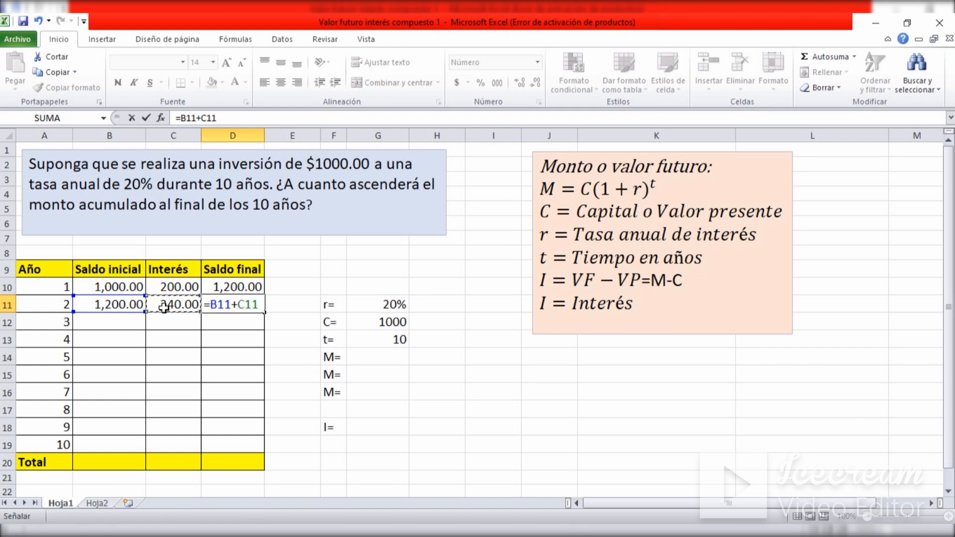
key(Return)
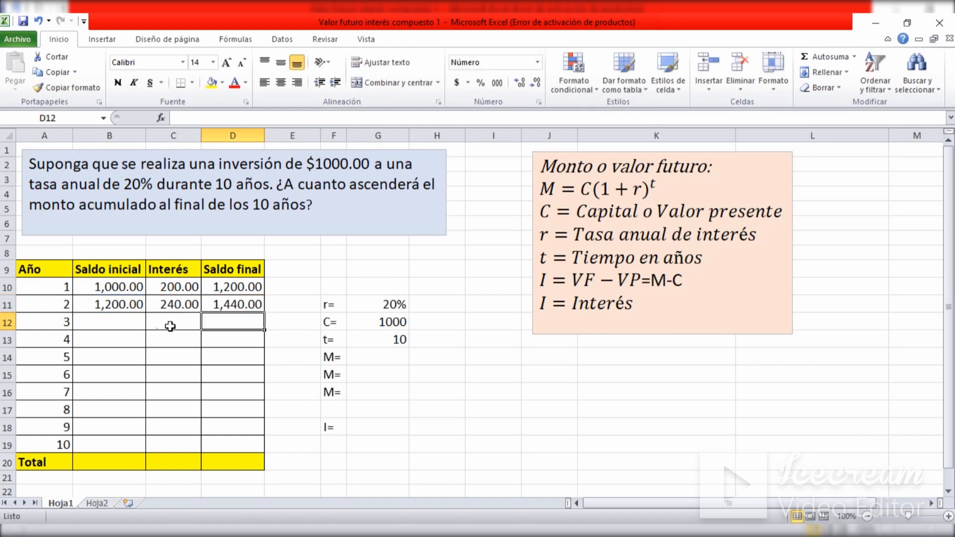
- Make the rate reference absolute in the year 2 Interés formula in C11, giving =B11*$G$11
click(248, 305)
click(173, 305)
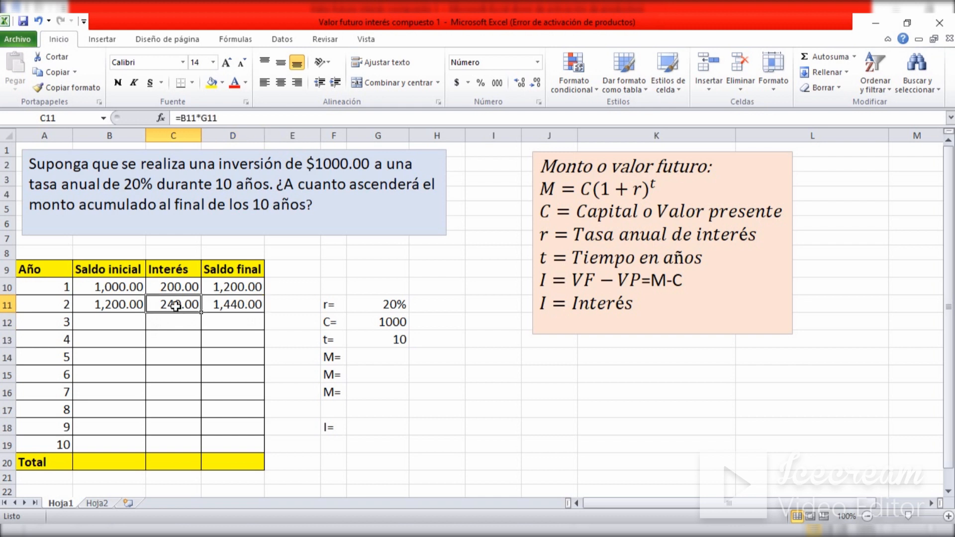
click(197, 118)
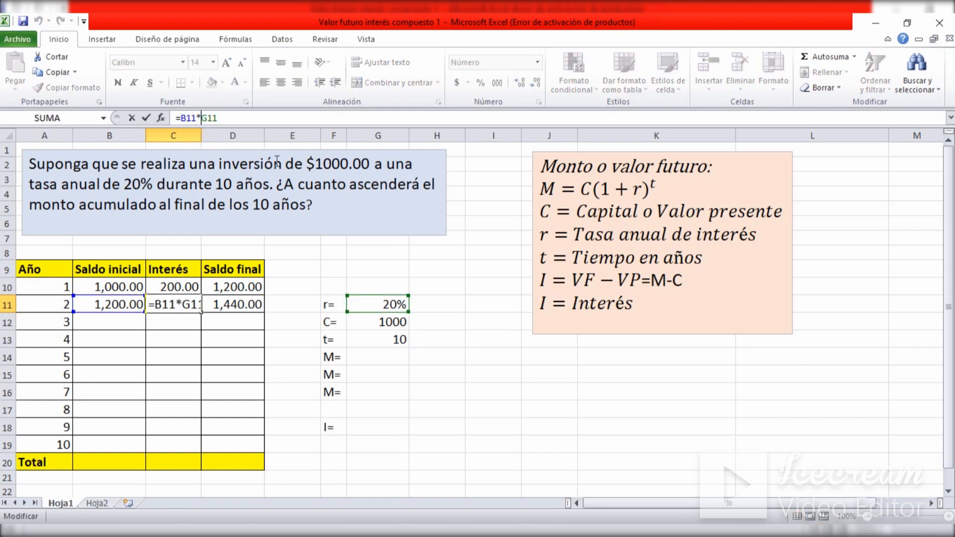
text($)
key(Right)
text($)
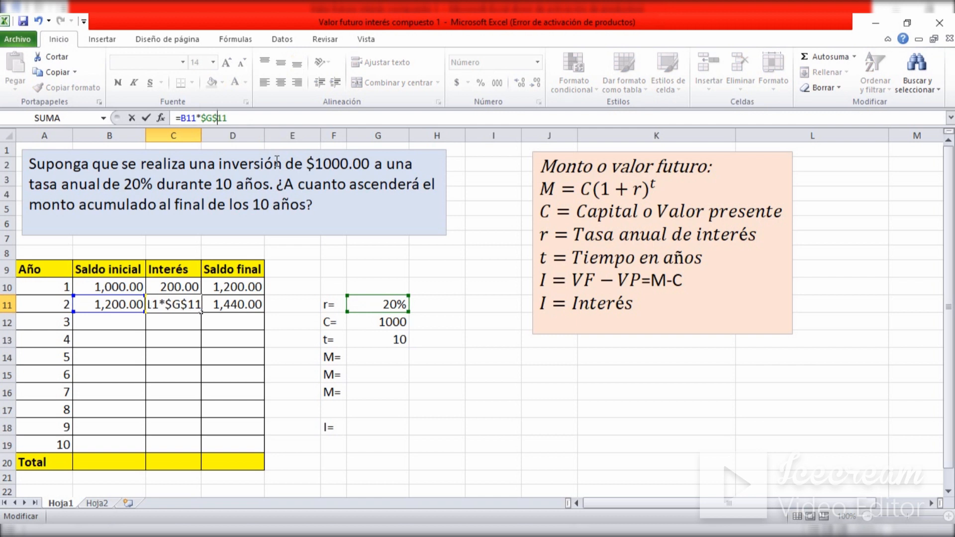
key(Return)
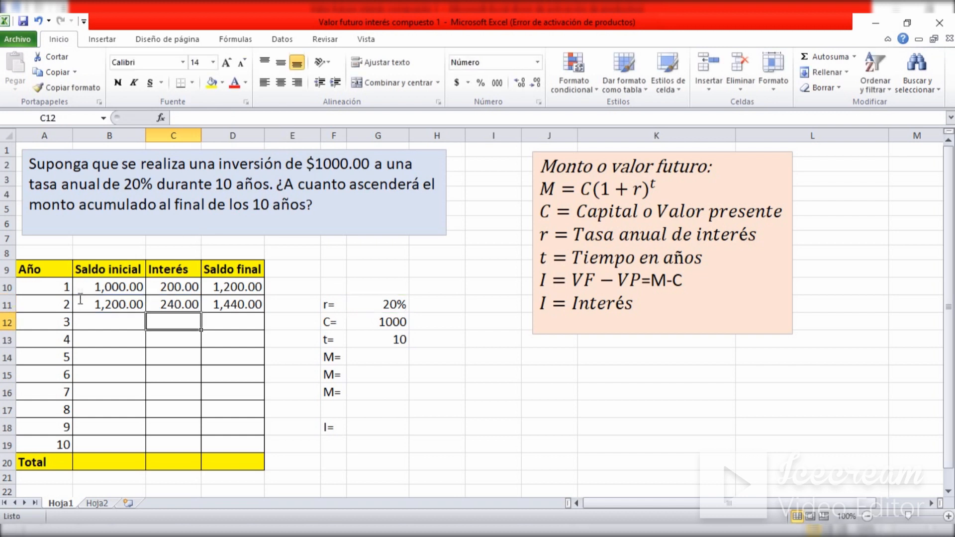
- Fill the year 2 Saldo inicial, Interés and Saldo final formulas from row 11 down to year 10 in row 19
click(104, 306)
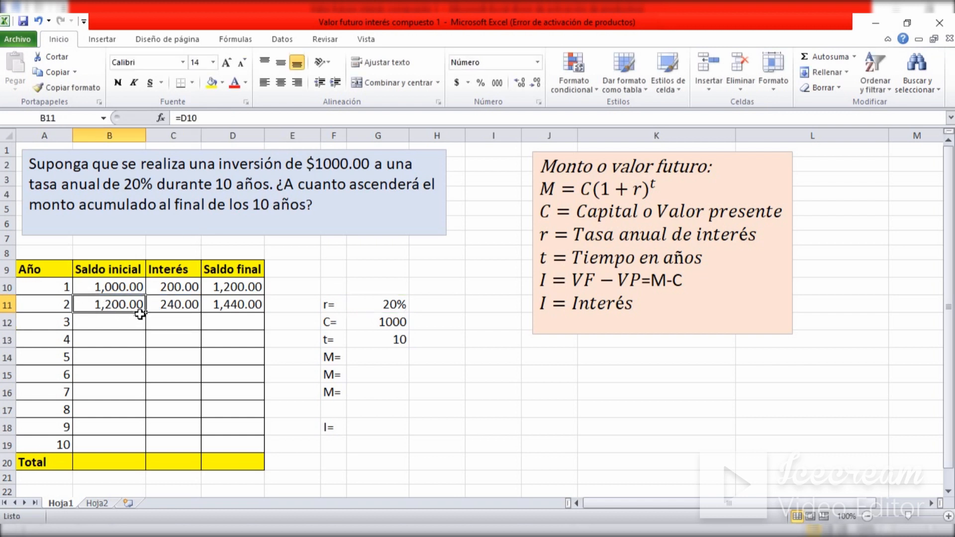
drag(144, 314, 144, 451)
click(174, 308)
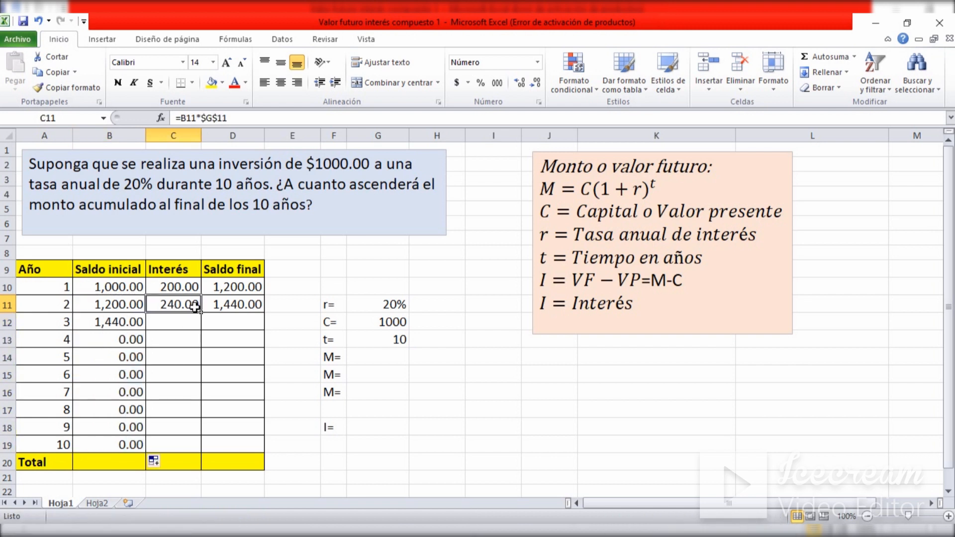
drag(201, 313, 192, 448)
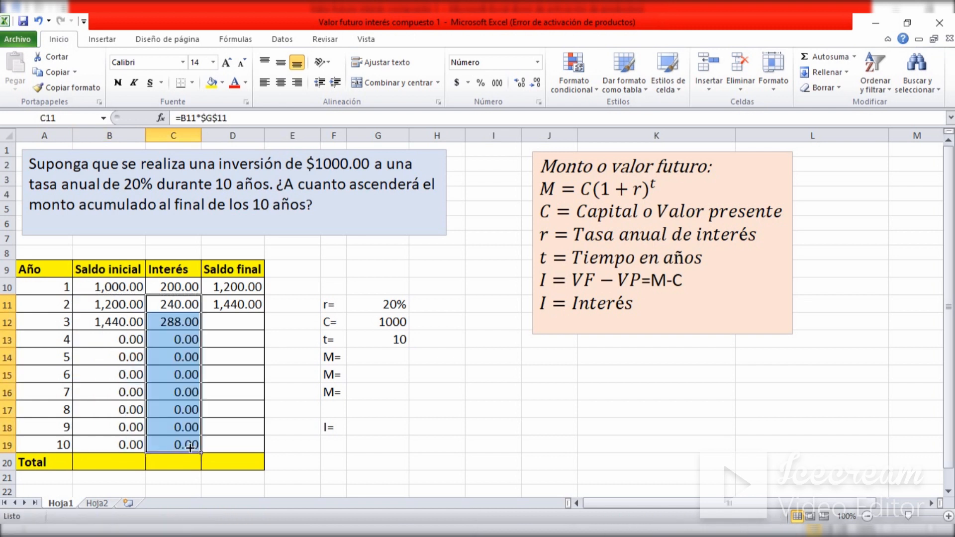
click(224, 308)
drag(264, 312, 240, 448)
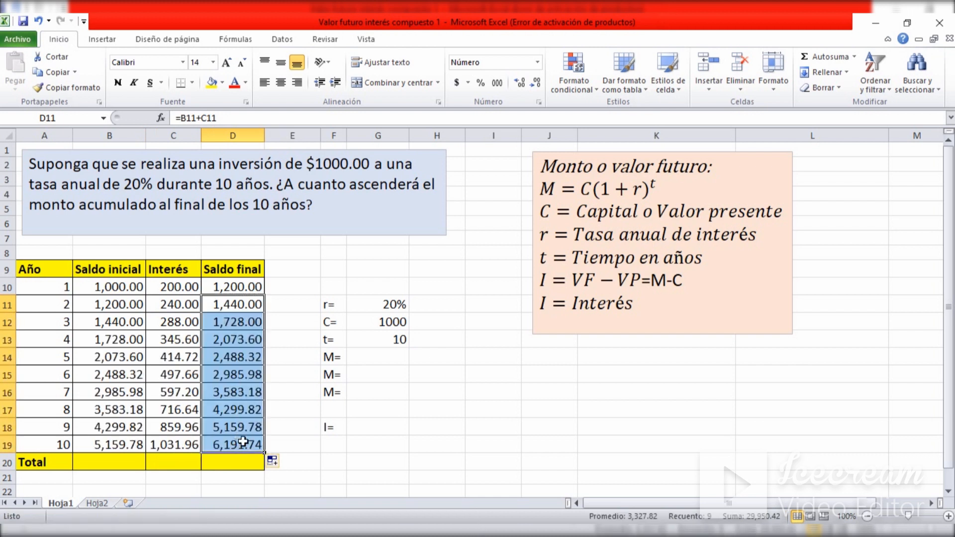
click(286, 477)
click(356, 478)
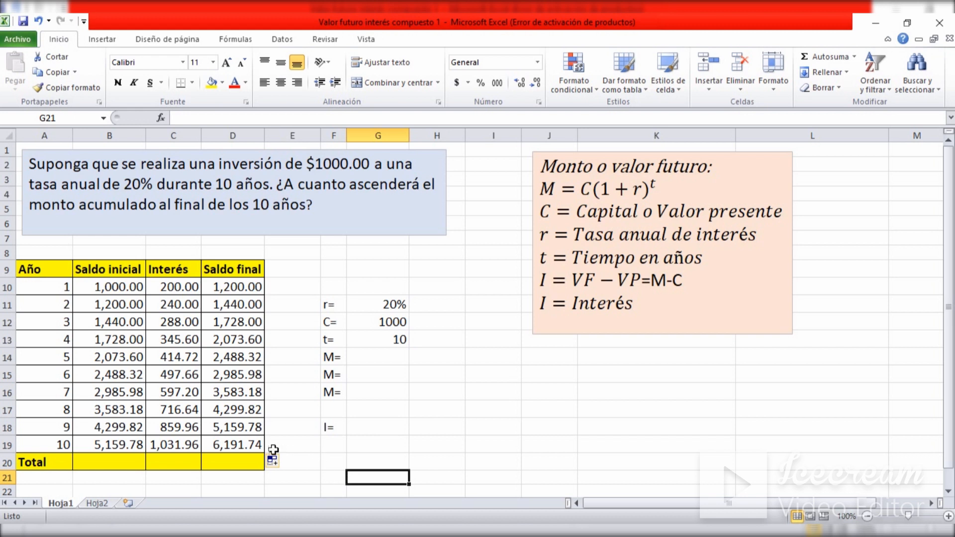
- Enter the year 10 Saldo final, 6191.74, as the first M value in G14
click(239, 445)
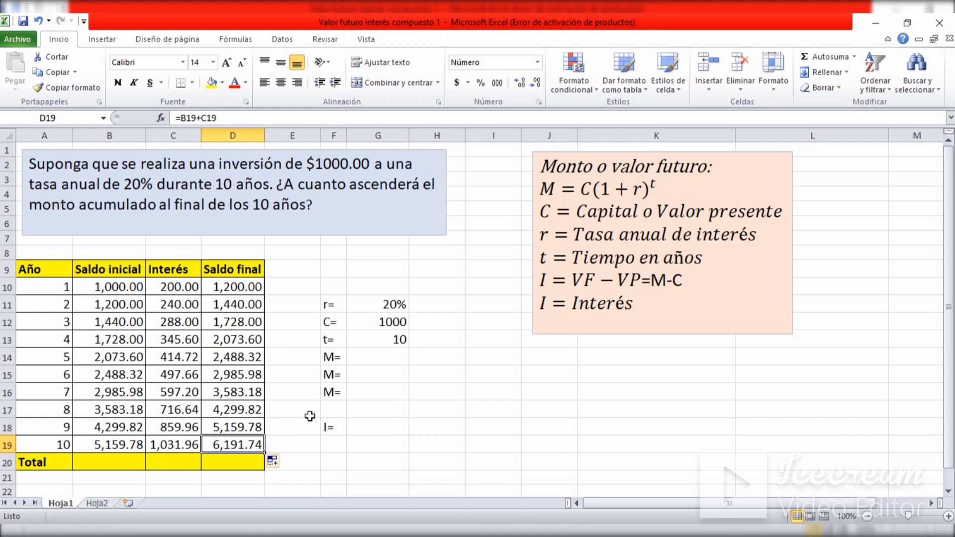
click(373, 359)
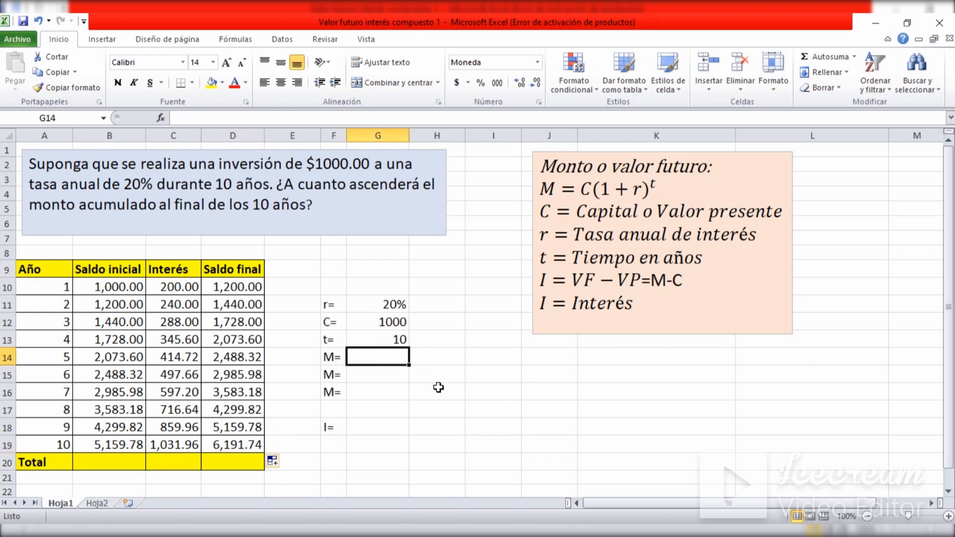
text(6,19)
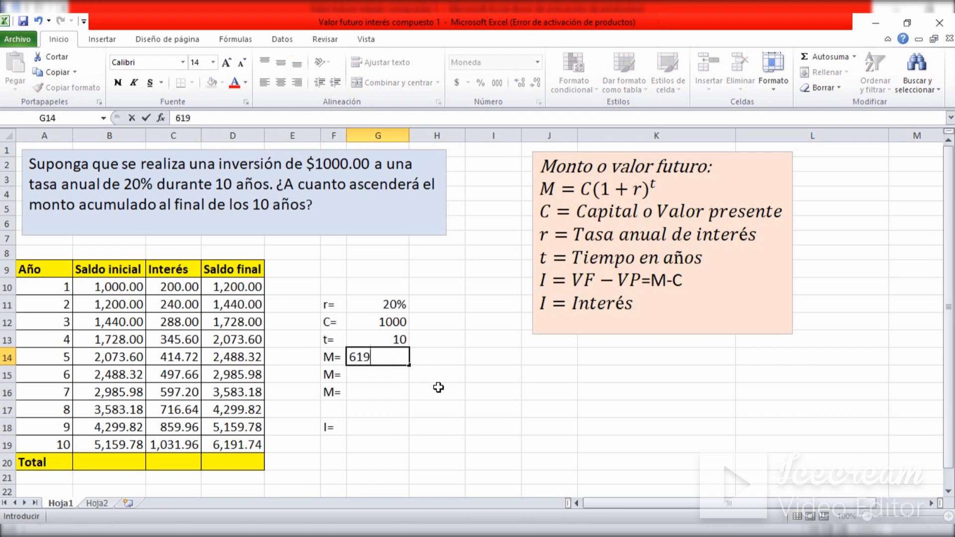
text(1.74)
key(Return)
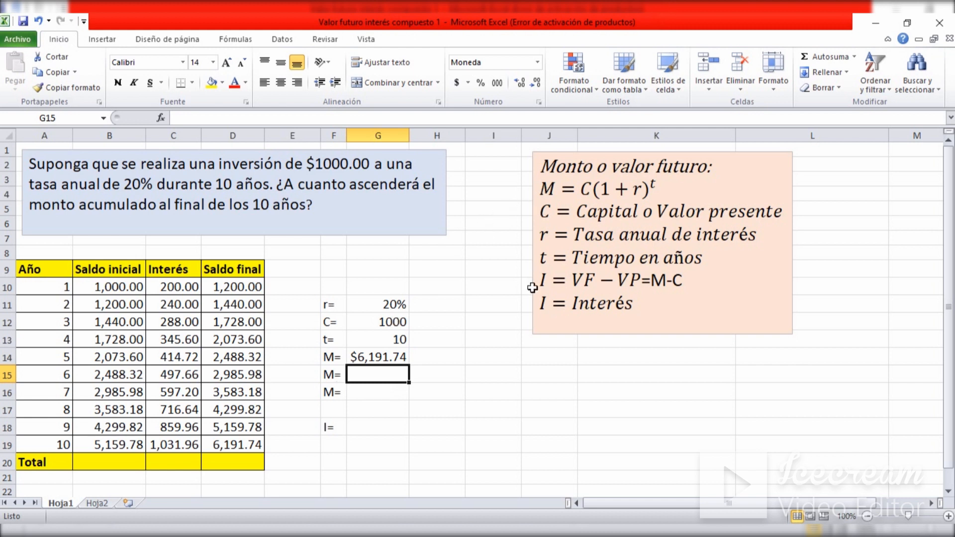
- Calculate the second M value in G15 from the future-value equation in the text box, using =G12*(1+G11)^10
click(532, 429)
drag(540, 188, 662, 187)
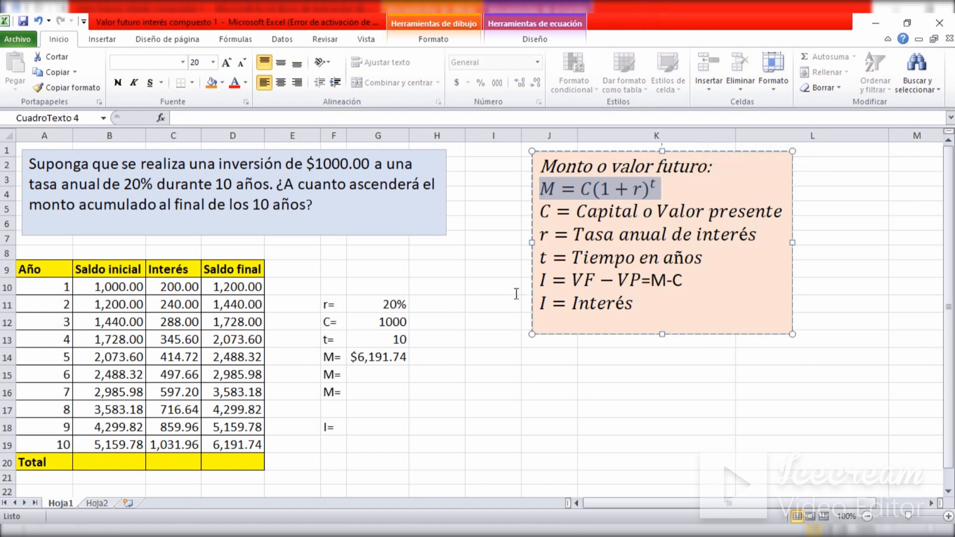
click(440, 301)
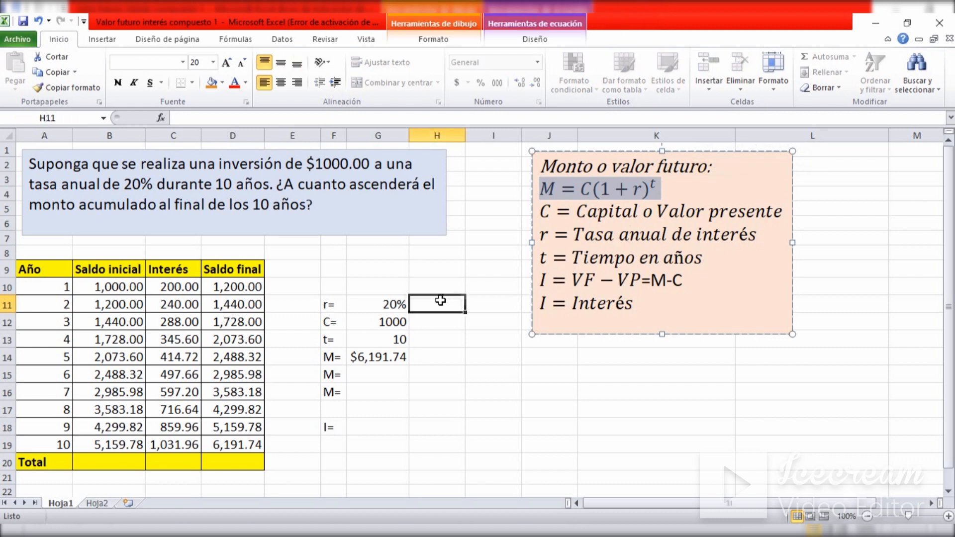
click(372, 377)
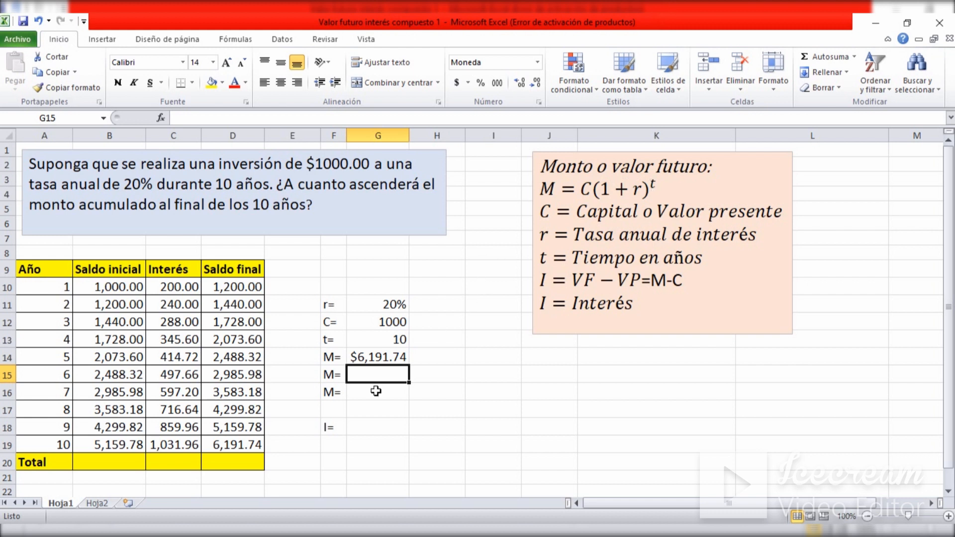
text(=)
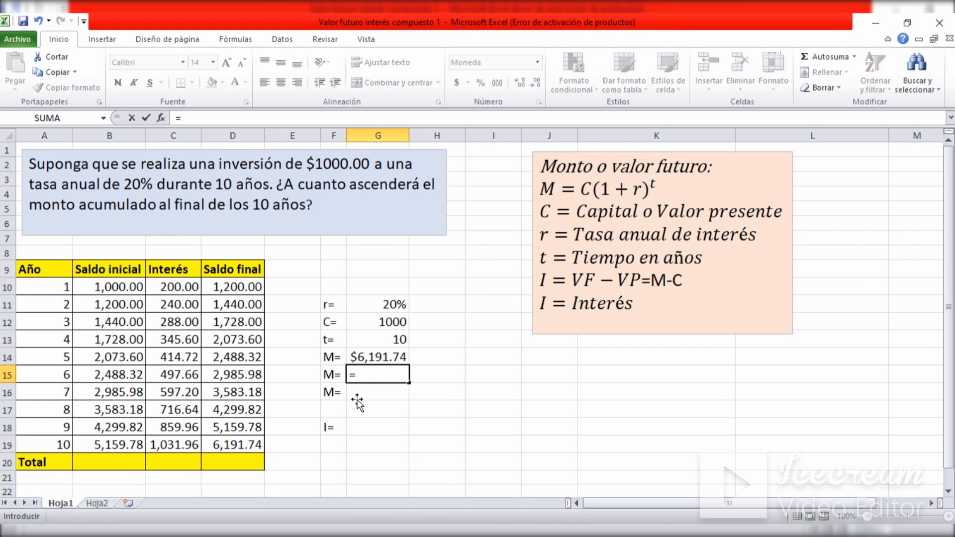
click(374, 320)
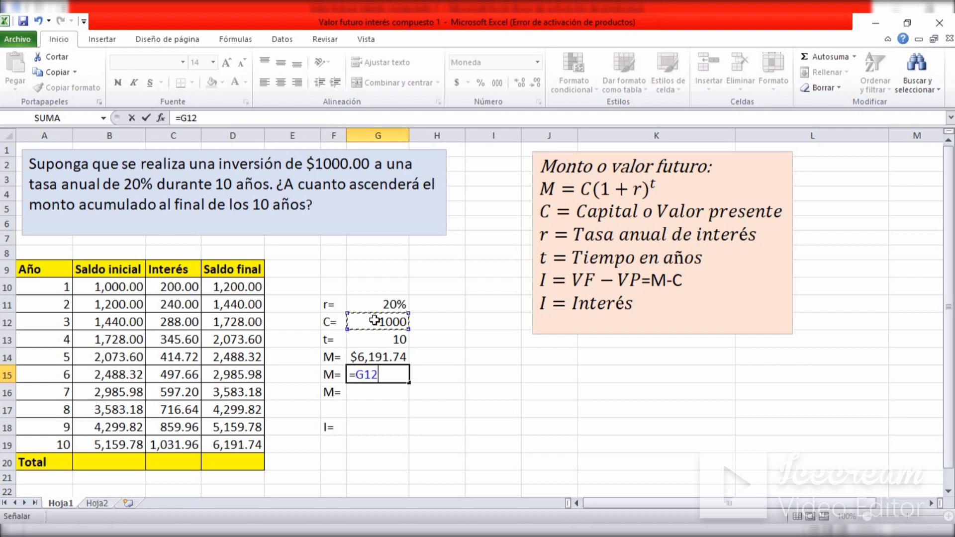
text(*(1)
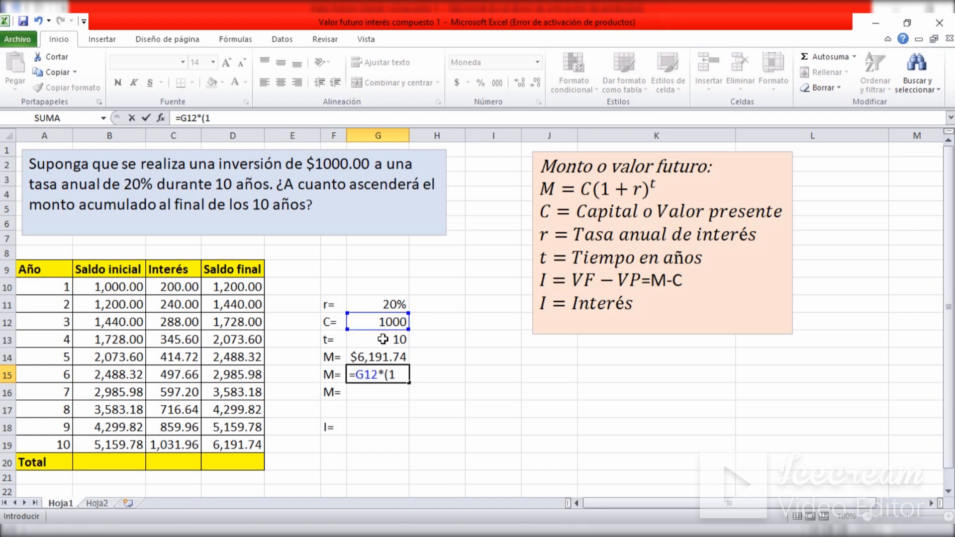
text(+)
click(373, 300)
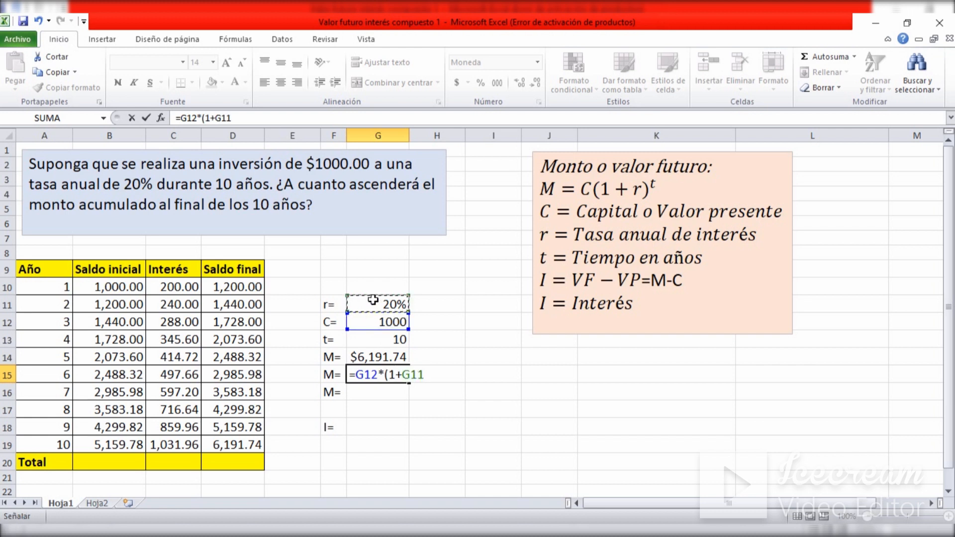
text())
text(1)
key(BackSpace)
key(BackSpace)
text(^10)
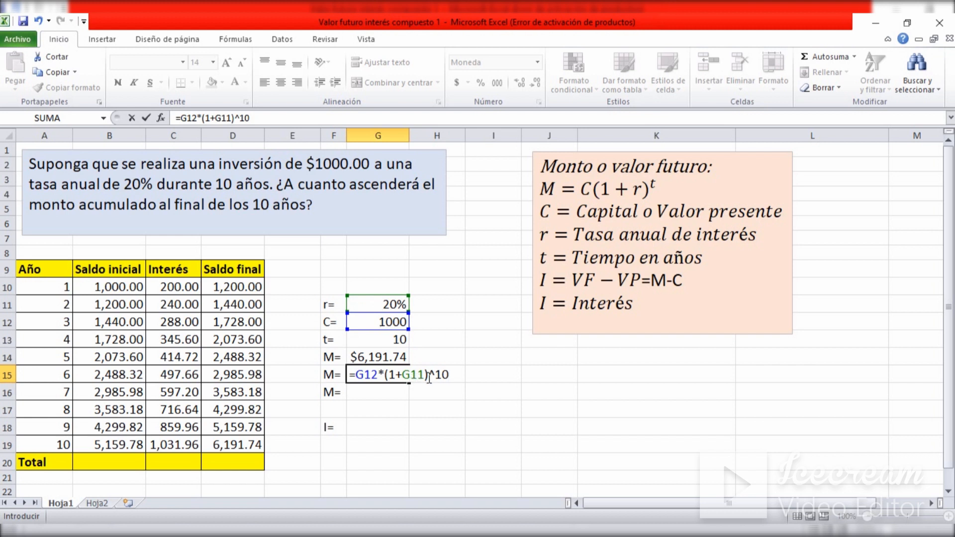
key(Return)
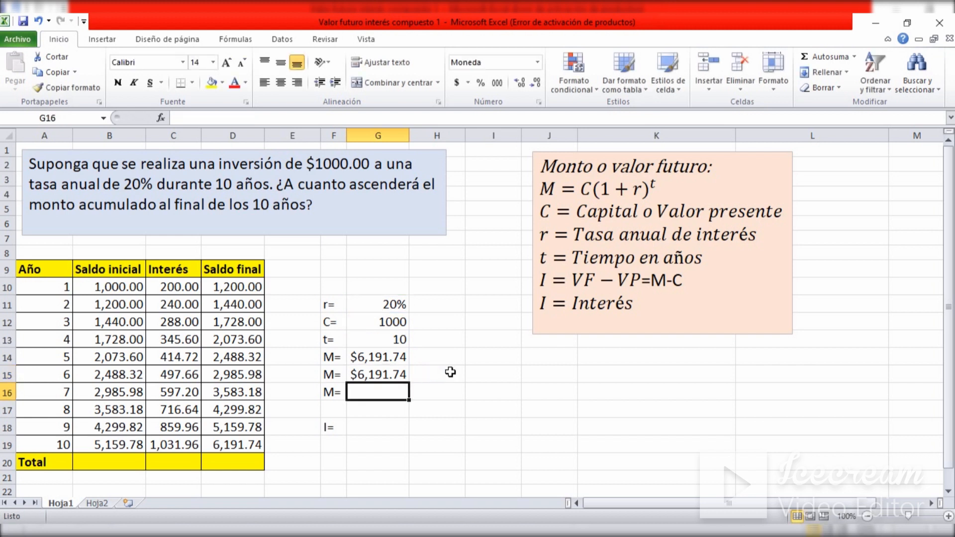
- Calculate the third M value in G16 with the VF function, =VF(G11,G13,0,-1000,0)
text(=)
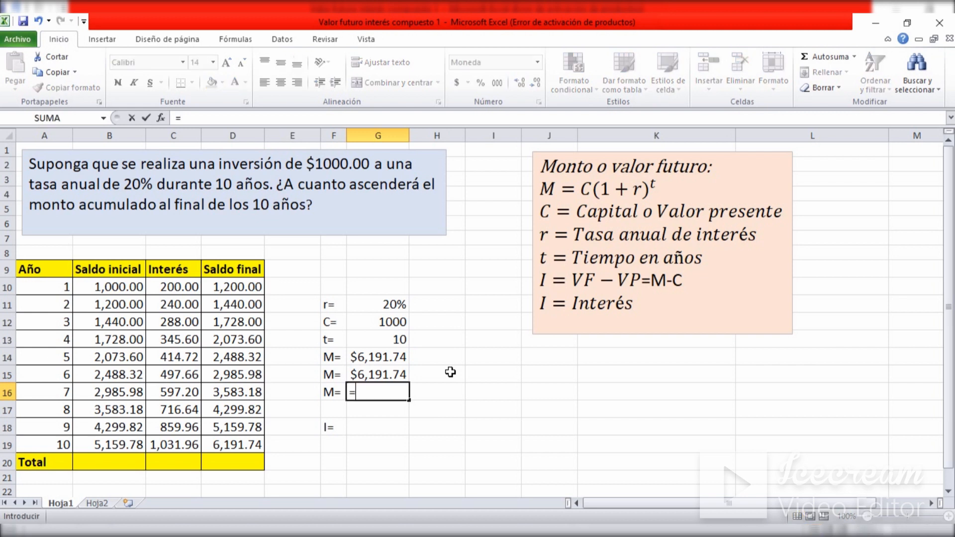
text(vf)
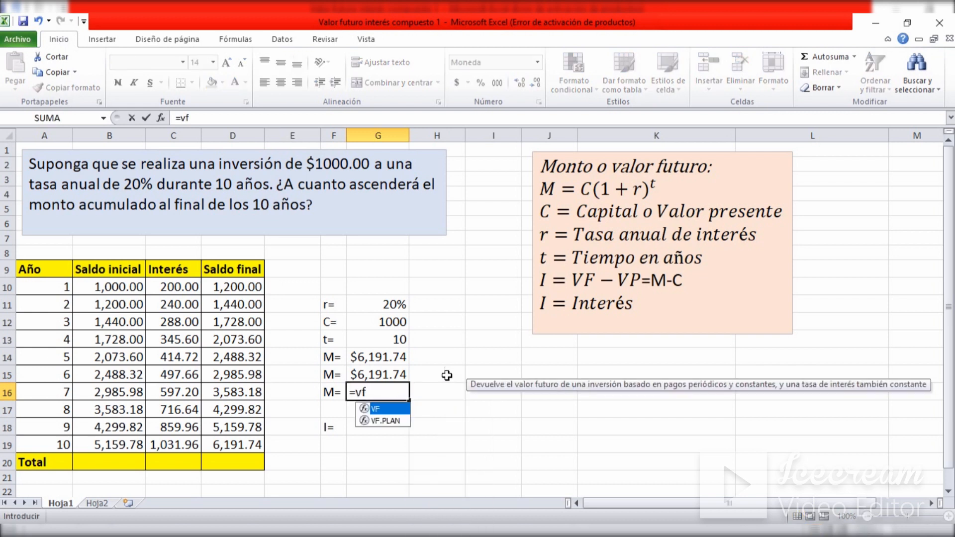
double_click(379, 409)
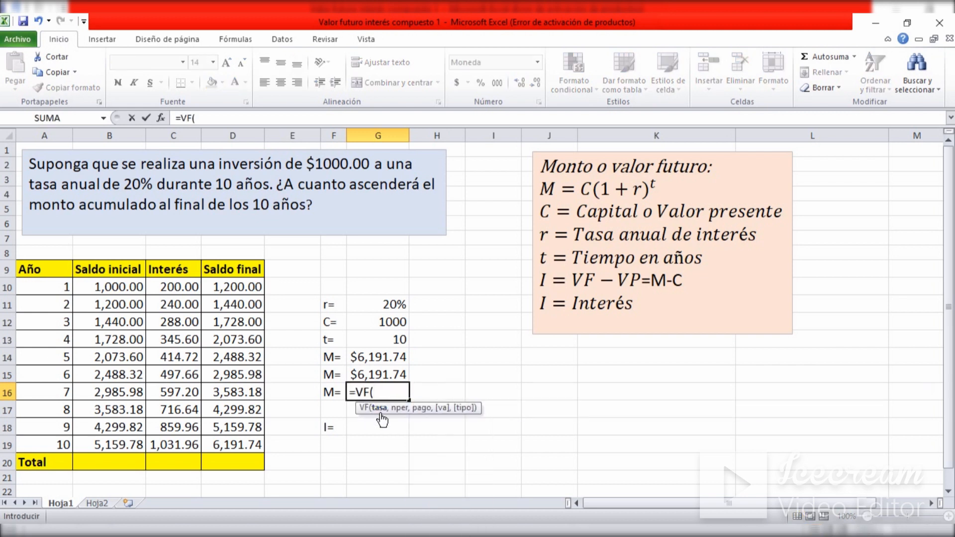
click(382, 305)
text(,)
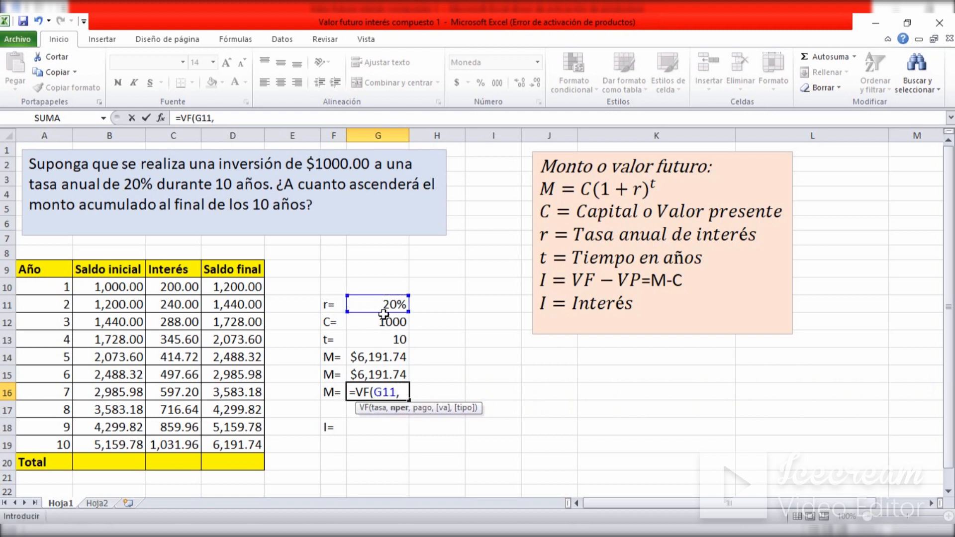
click(368, 343)
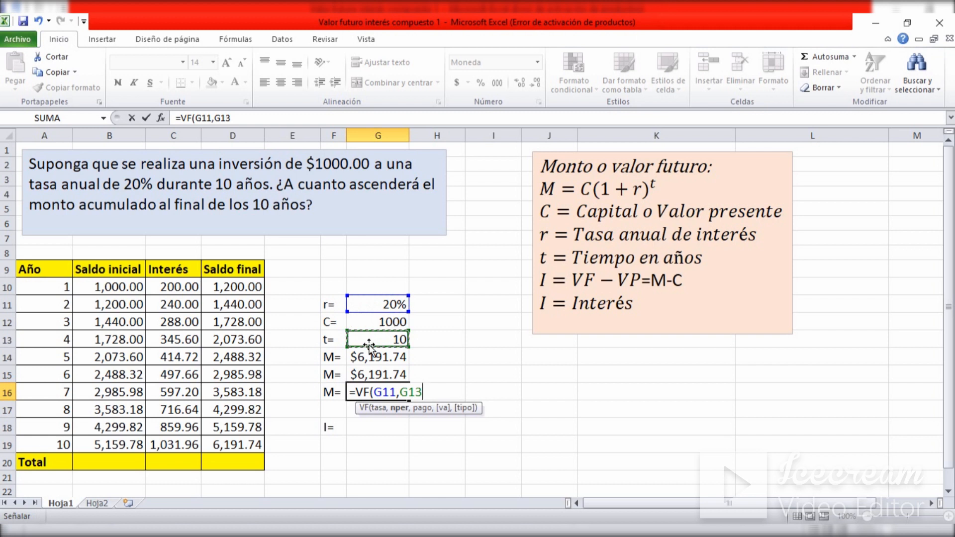
text(,0)
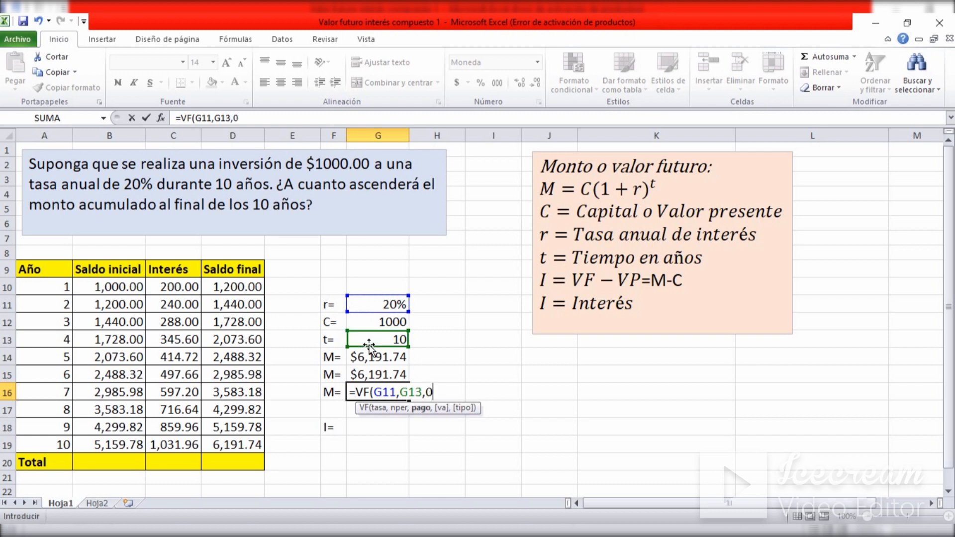
text(,-11)
key(BackSpace)
text(0)
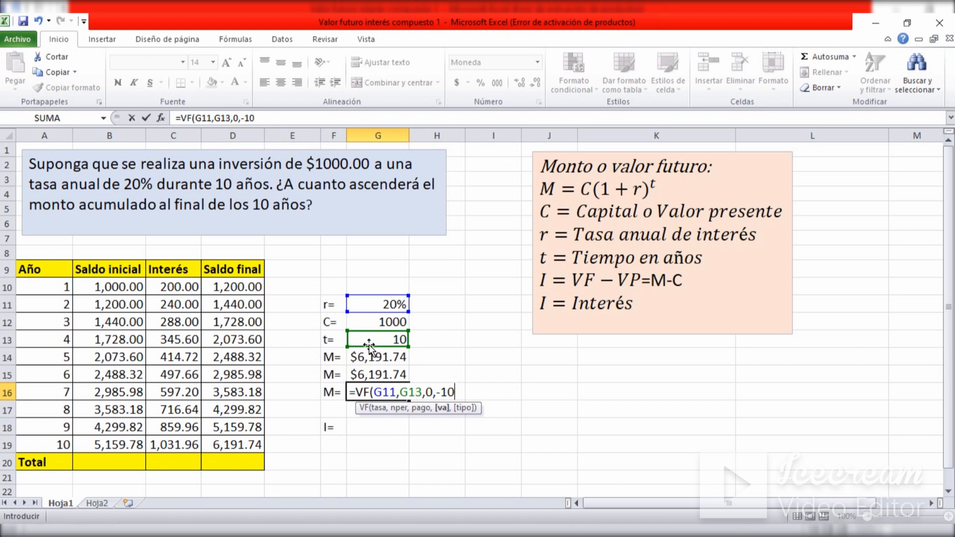
text(00,)
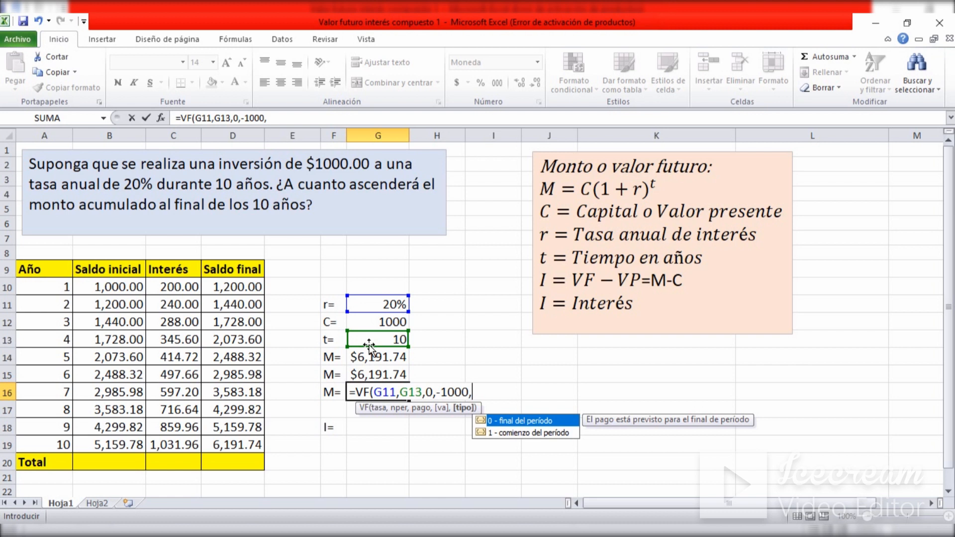
text(0))
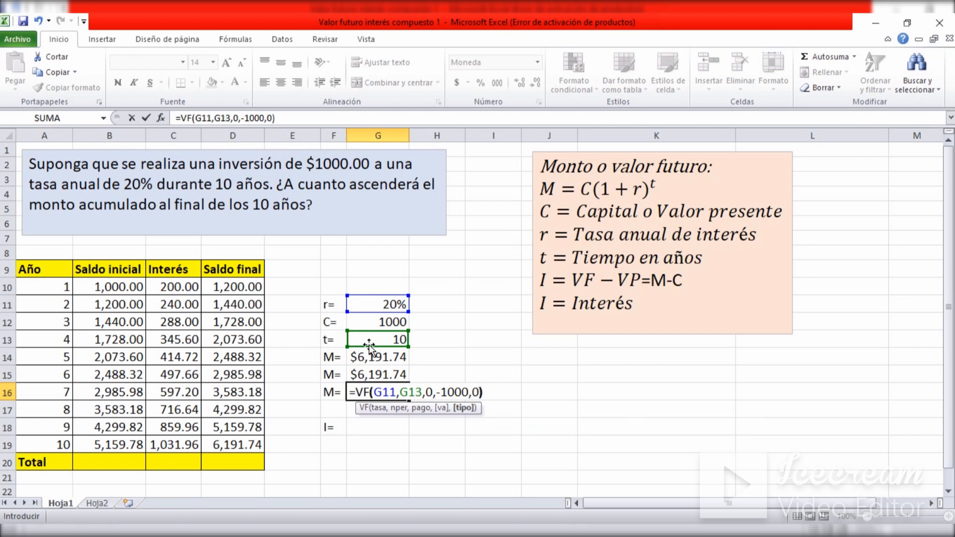
key(Return)
- Calculate the total interest I in G18 by subtracting the year 1 Saldo inicial from the year 10 Saldo final, =D19-B10
click(374, 428)
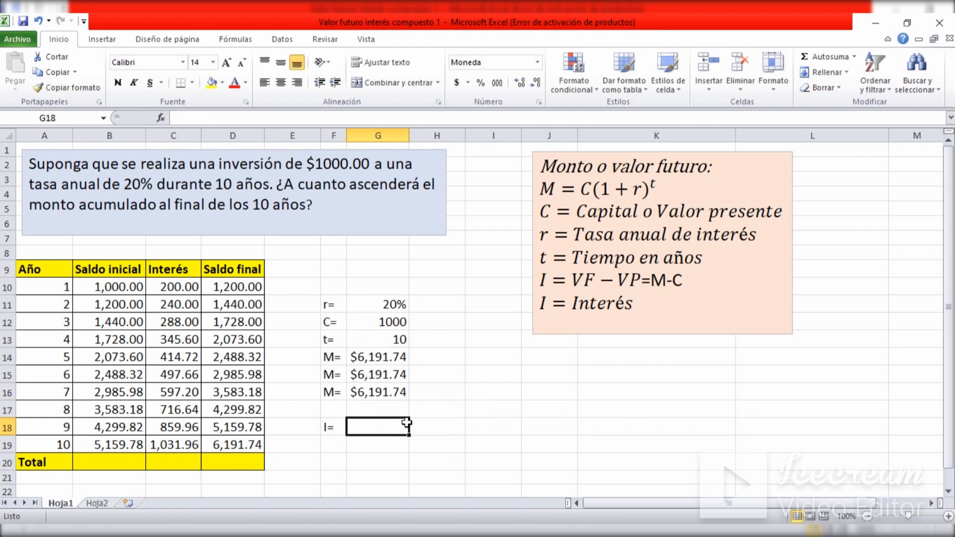
text(=)
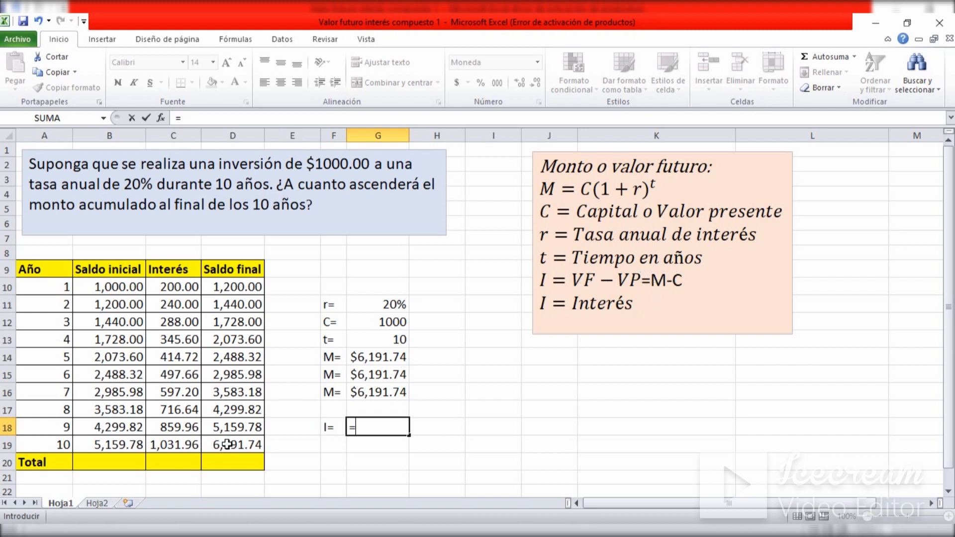
click(227, 444)
text(-)
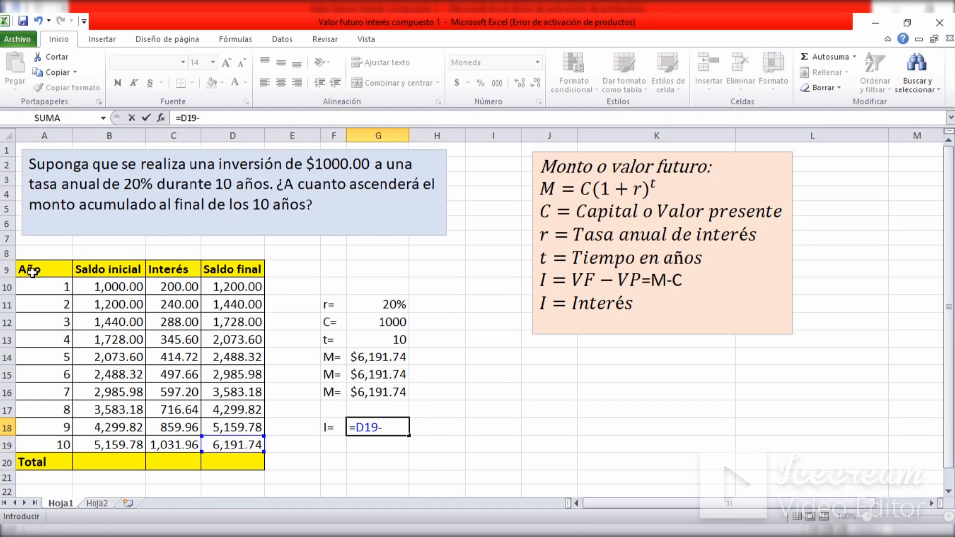
click(83, 284)
key(Return)
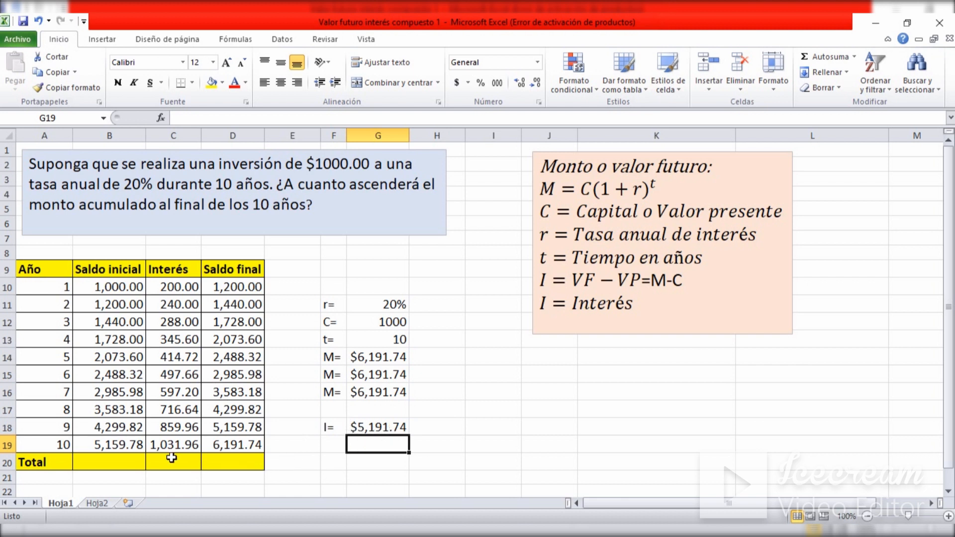
- Total the Interés column in C20 of the Total row with =SUMA(C10:C19)
click(186, 461)
text(=)
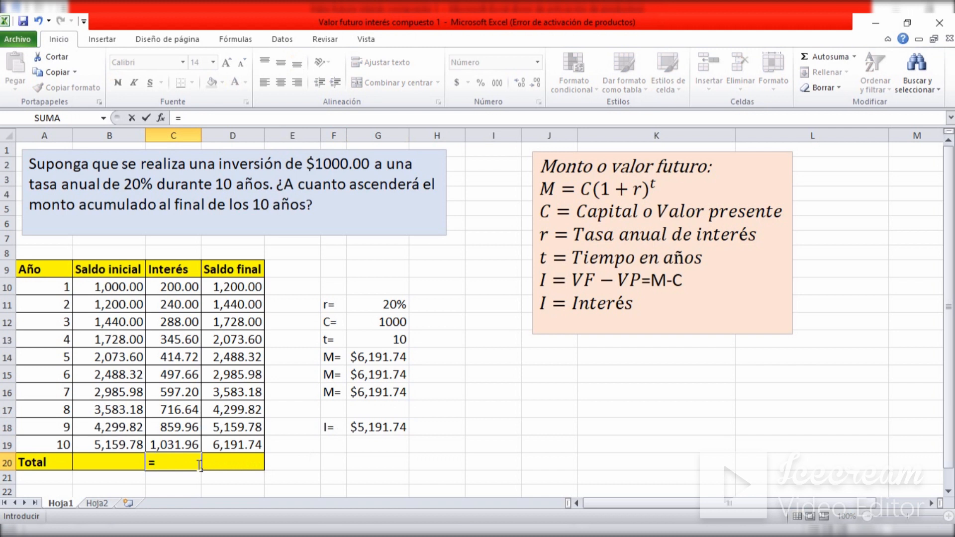
text(suma)
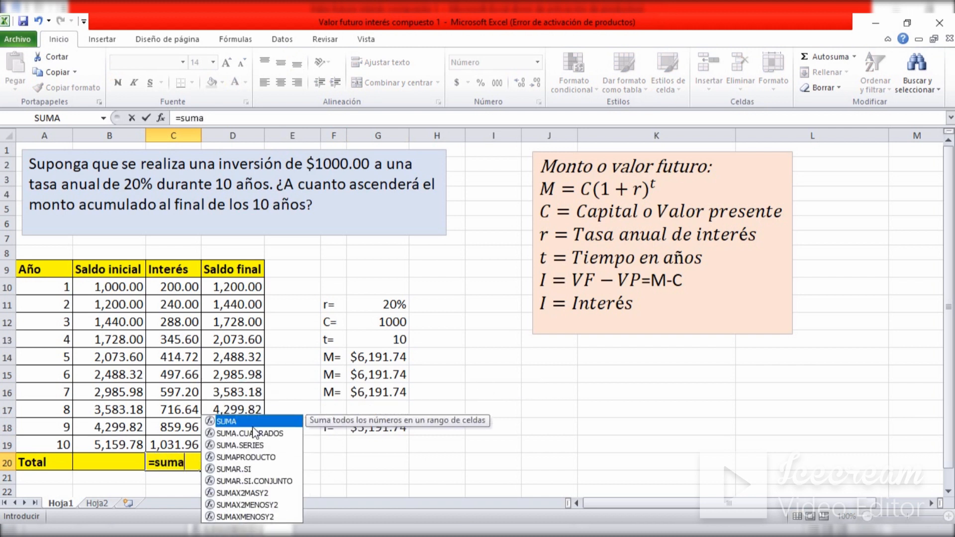
double_click(227, 423)
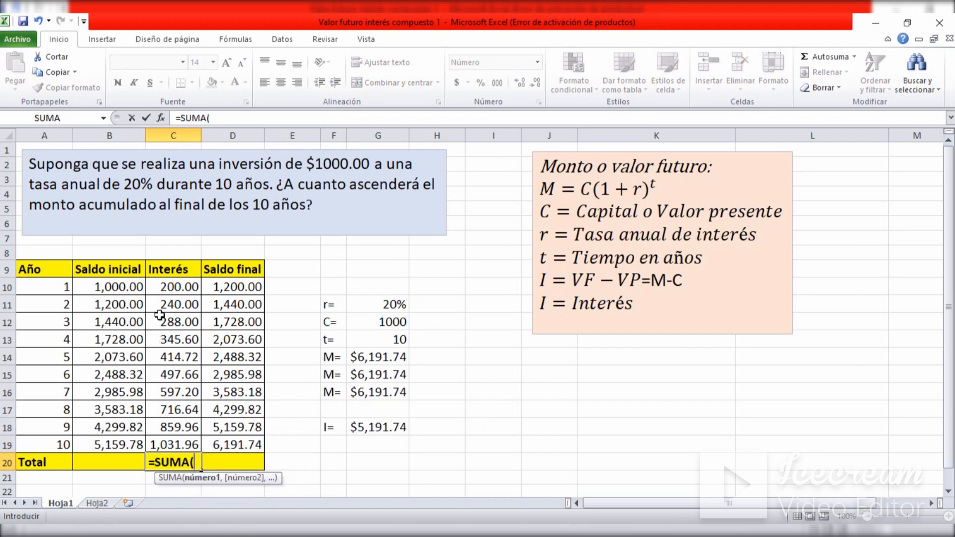
drag(168, 292, 181, 440)
text())
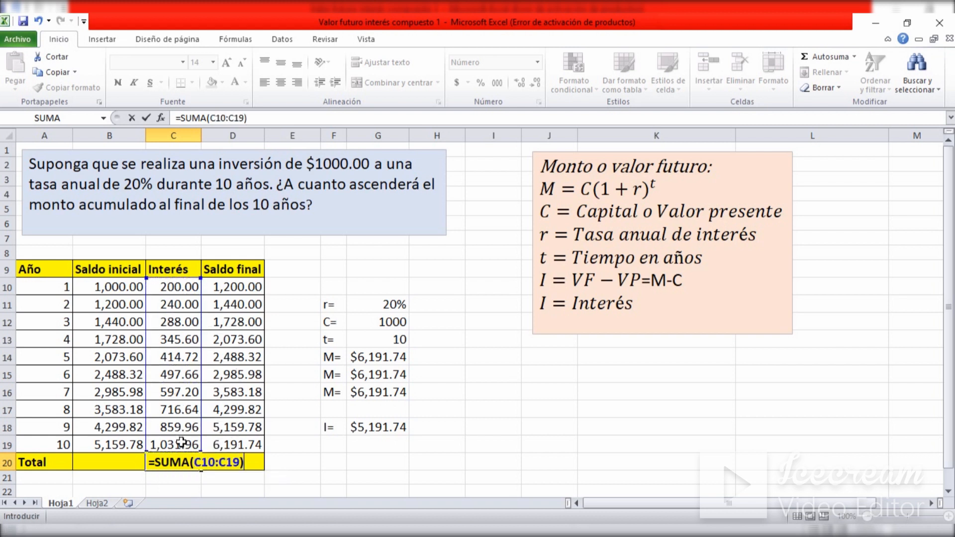
key(Return)
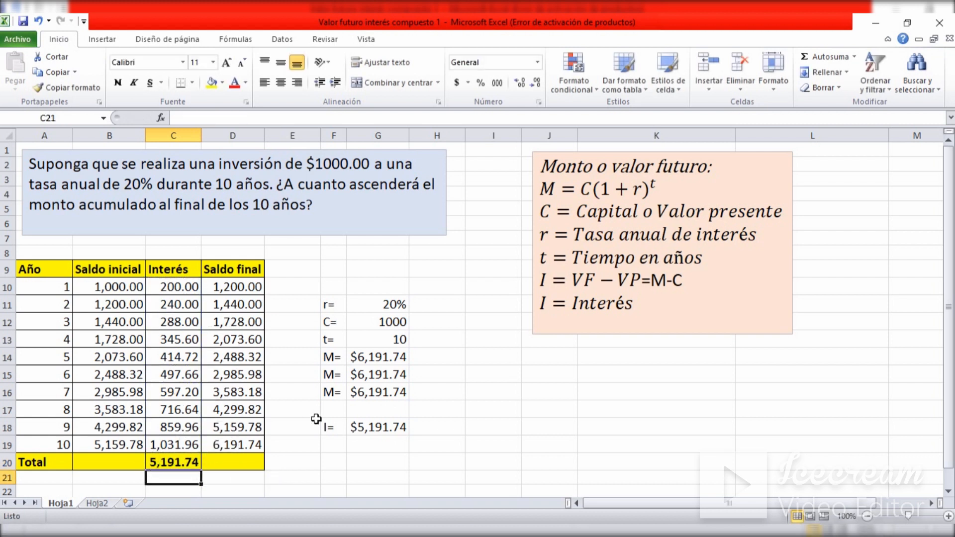
- Insert an empty 2-D clustered column chart and place it over the lower part of the formula text box, beside the M values
click(469, 309)
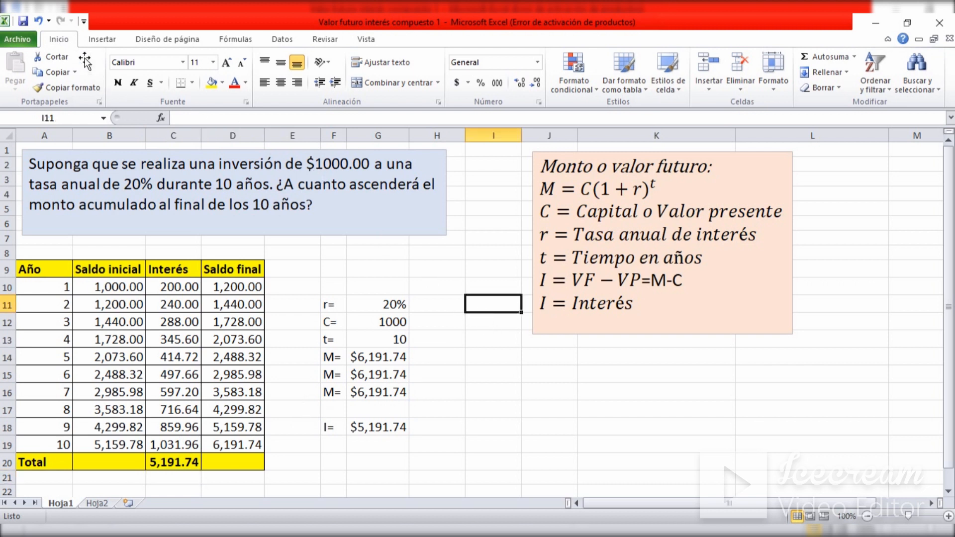
click(102, 39)
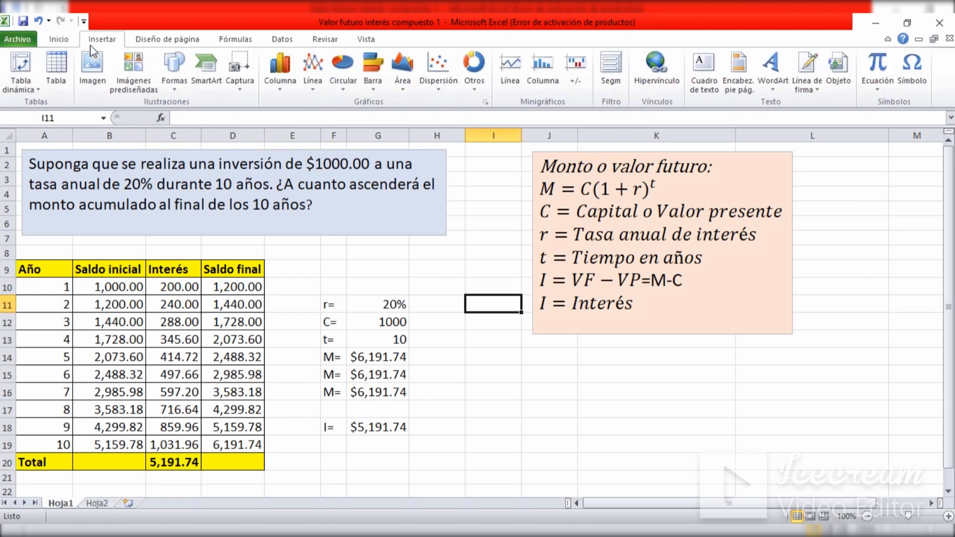
click(278, 72)
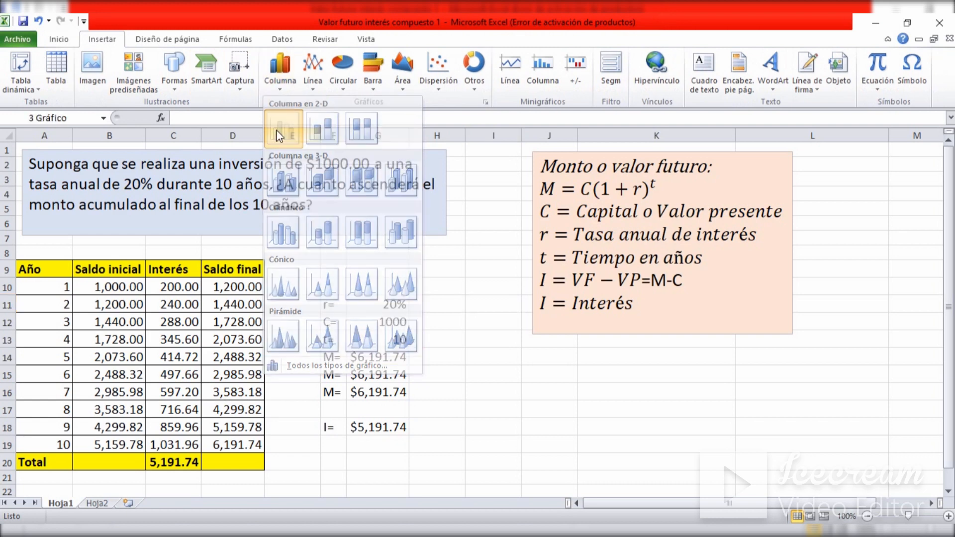
click(277, 130)
drag(526, 234, 701, 288)
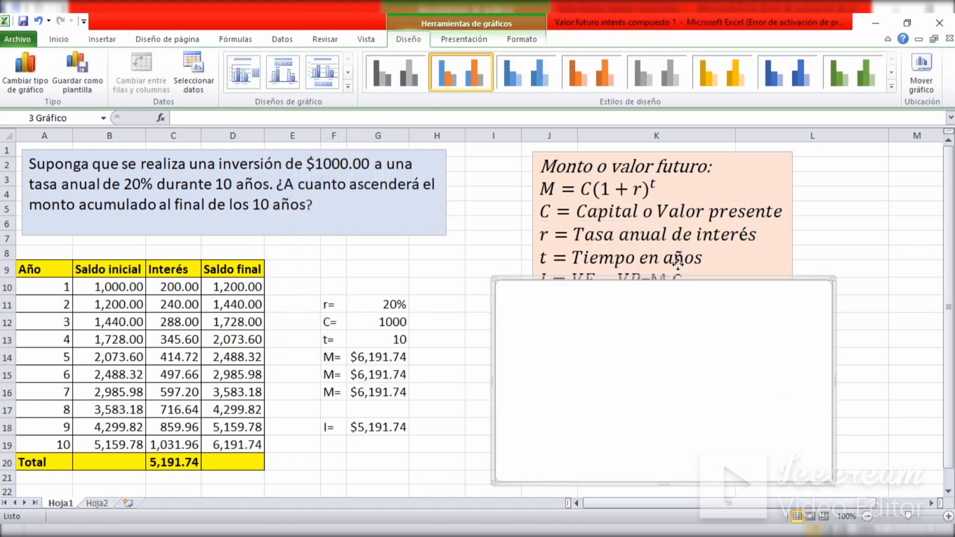
- Add a data series named Monto to the empty chart, with the Saldo final cells D10:D19 as its values
right_click(689, 321)
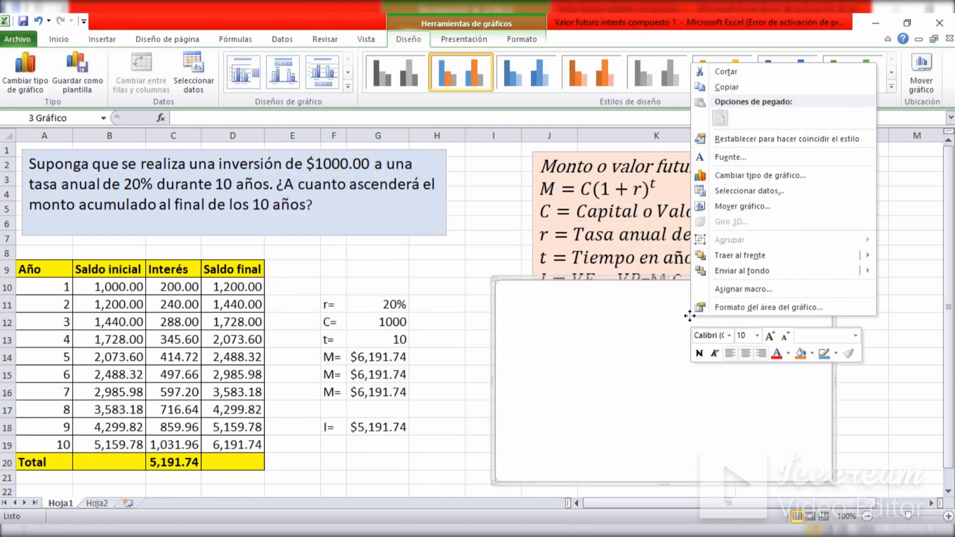
click(720, 193)
click(446, 305)
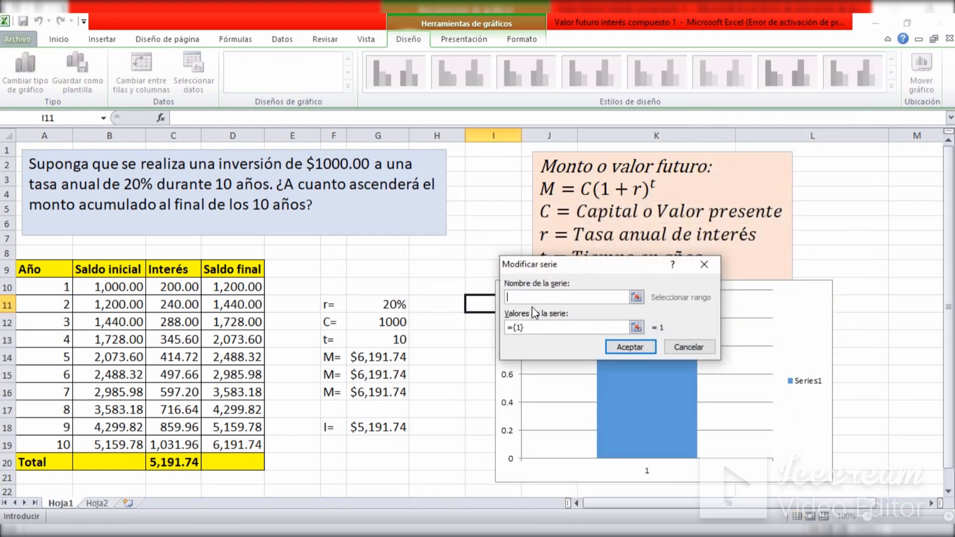
text(Monto)
click(532, 327)
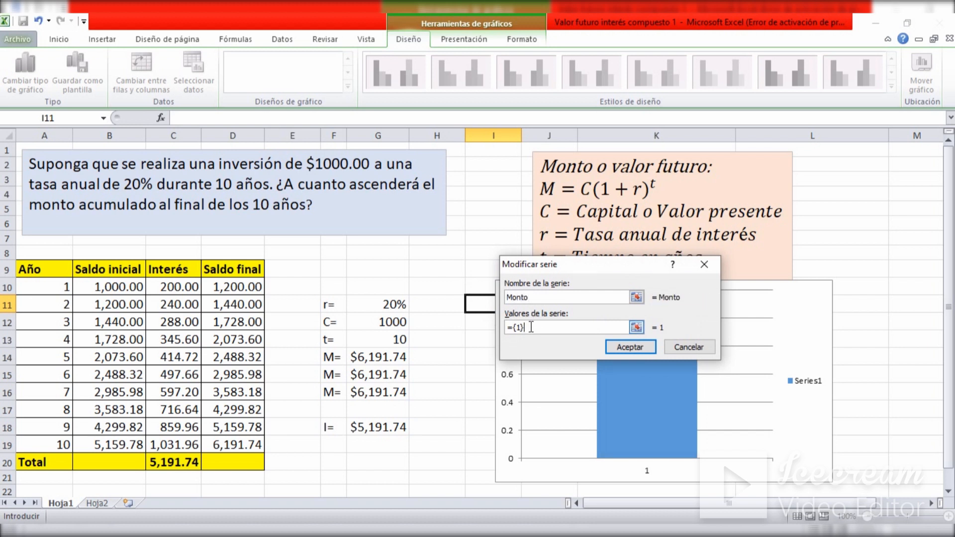
key(BackSpace)
key(BackSpace)
key(BackSpace)
key(BackSpace)
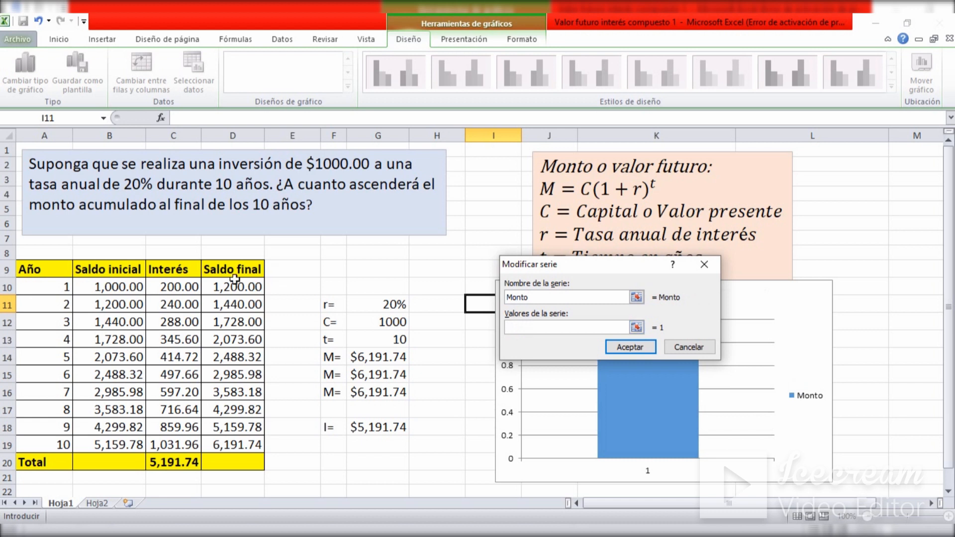
drag(219, 287, 227, 445)
click(630, 347)
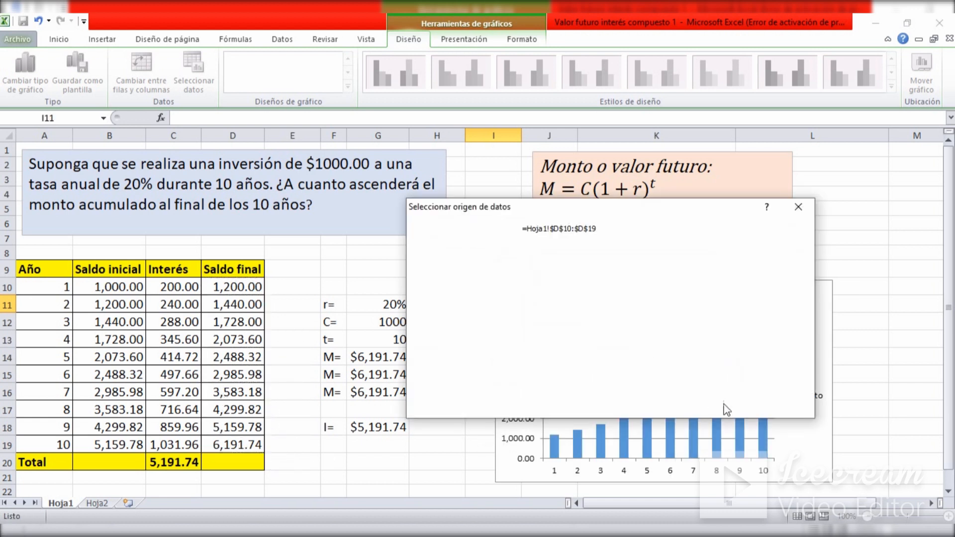
click(735, 407)
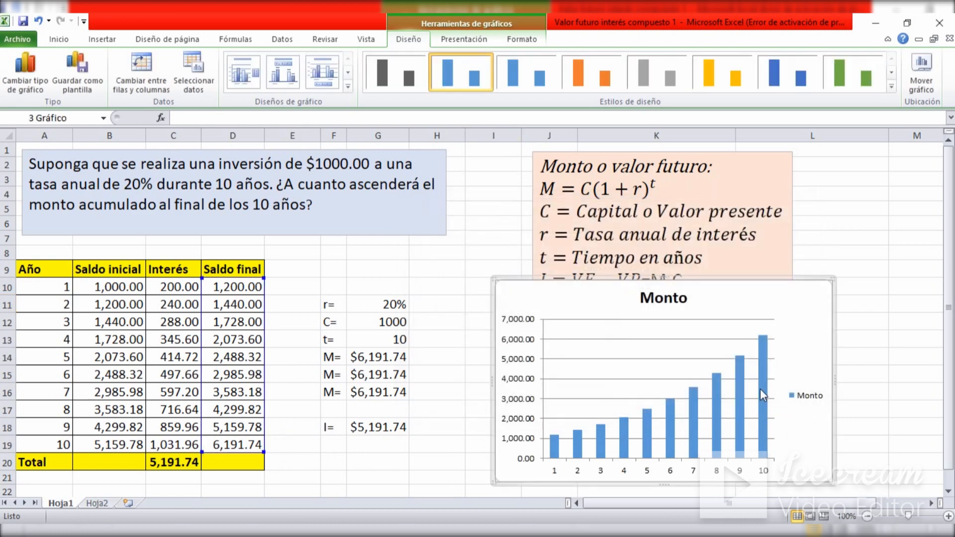
- Set the gap width of the Monto series to 6% so the columns nearly touch
right_click(762, 391)
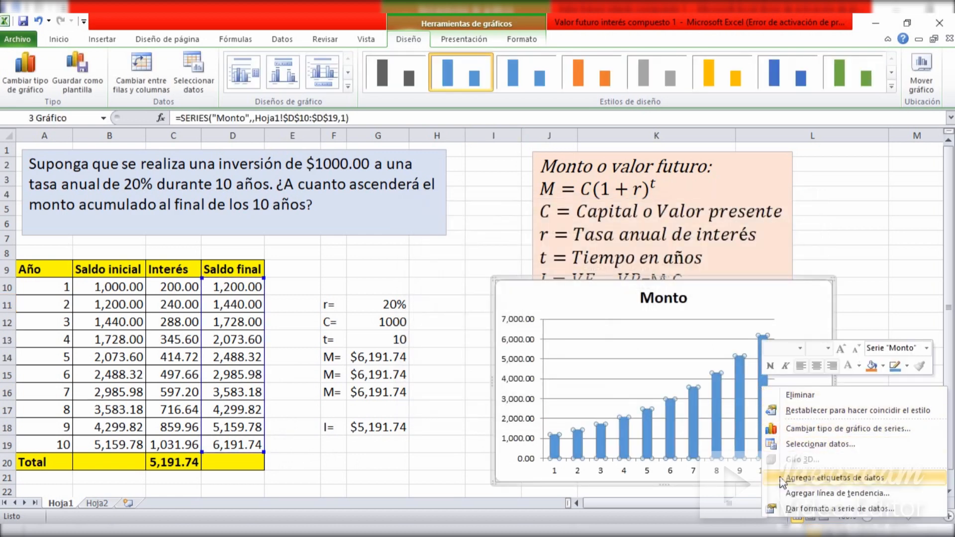
click(798, 510)
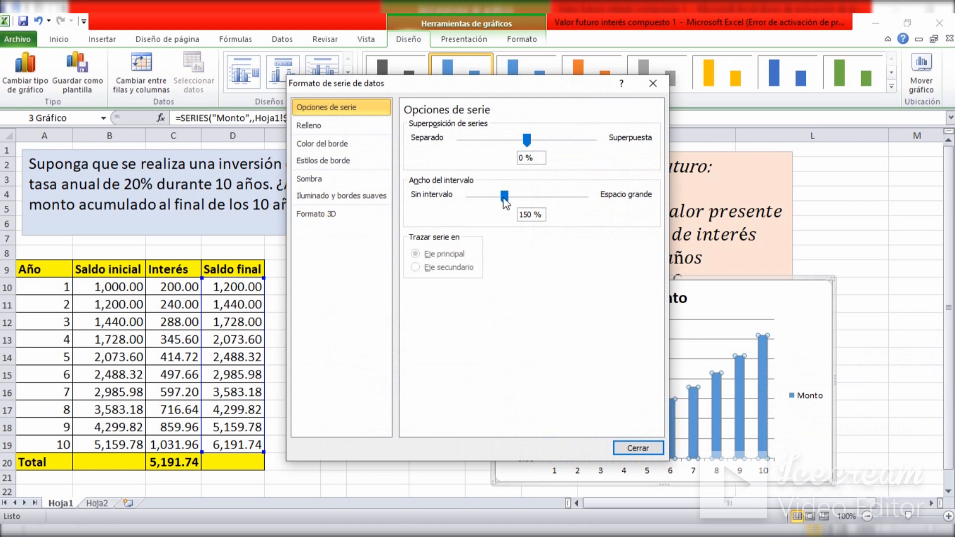
drag(505, 197, 474, 201)
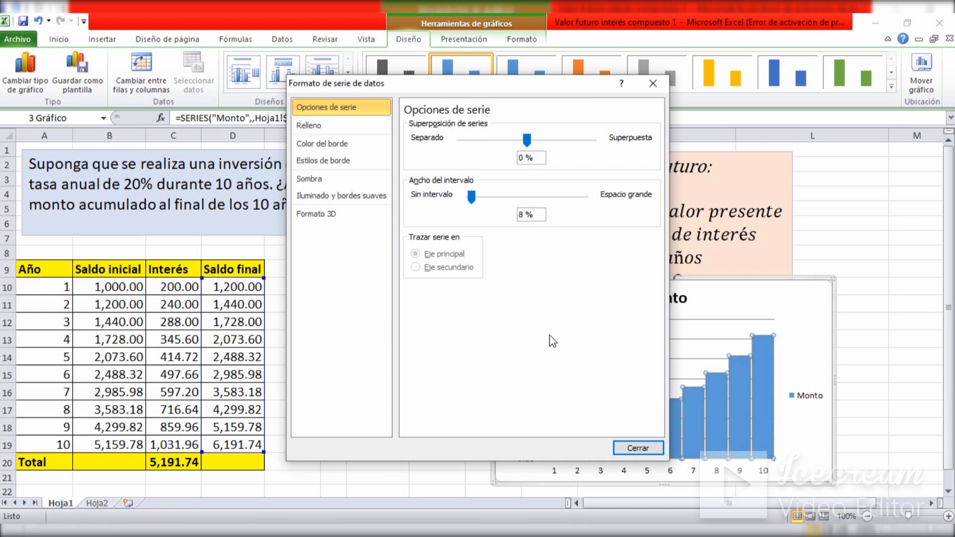
click(525, 215)
text(6)
key(BackSpace)
key(BackSpace)
text(6)
click(638, 448)
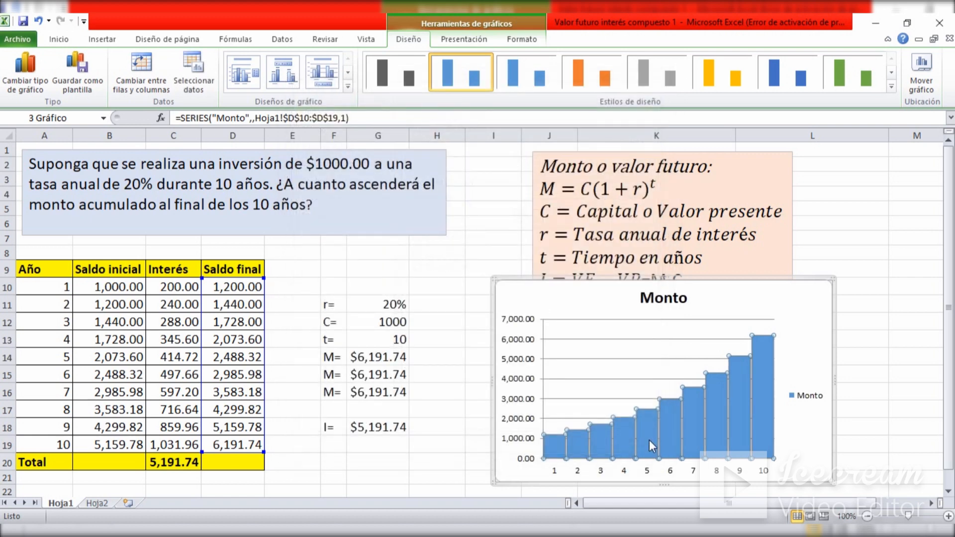
- Examine the Monto values of the chart columns for years 1, 5, 6 and 10
click(770, 373)
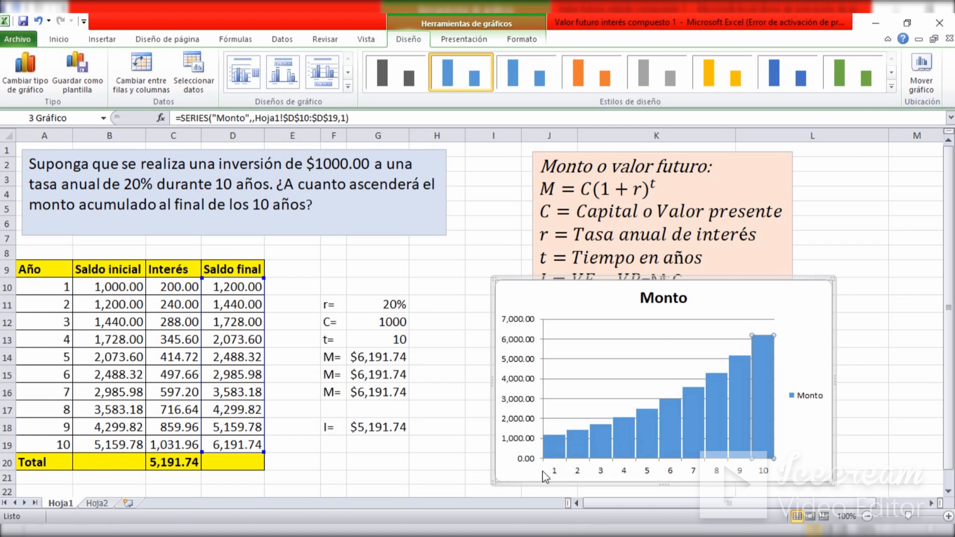
mouse_move(552, 437)
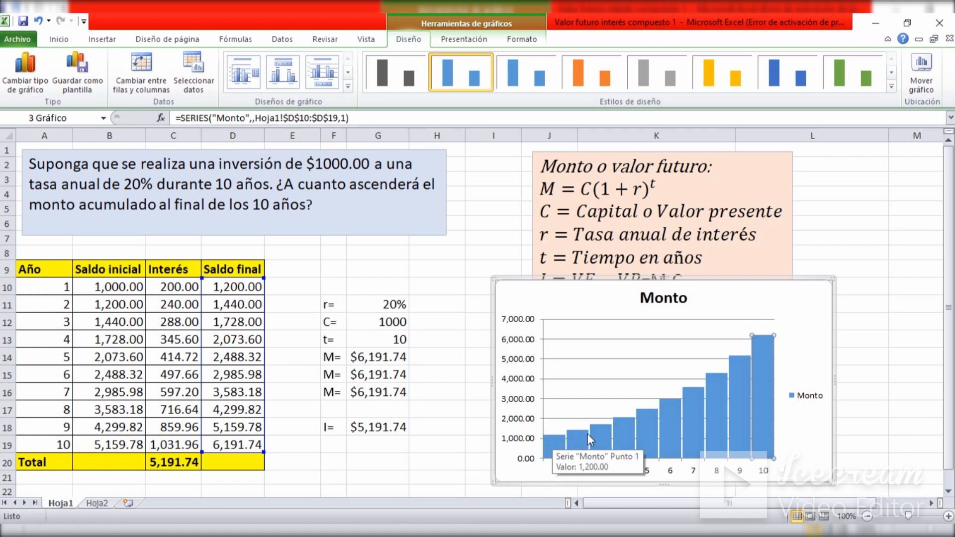
mouse_move(660, 439)
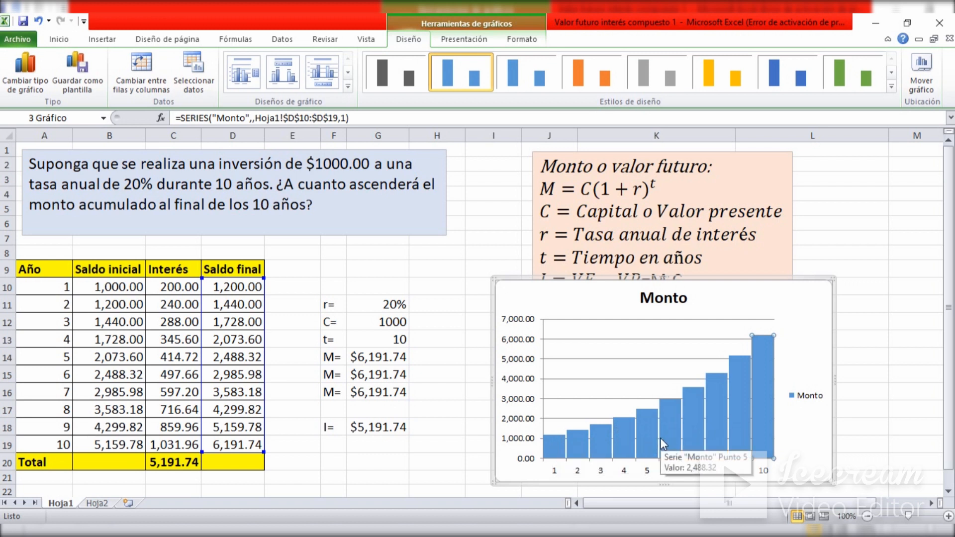
mouse_move(669, 412)
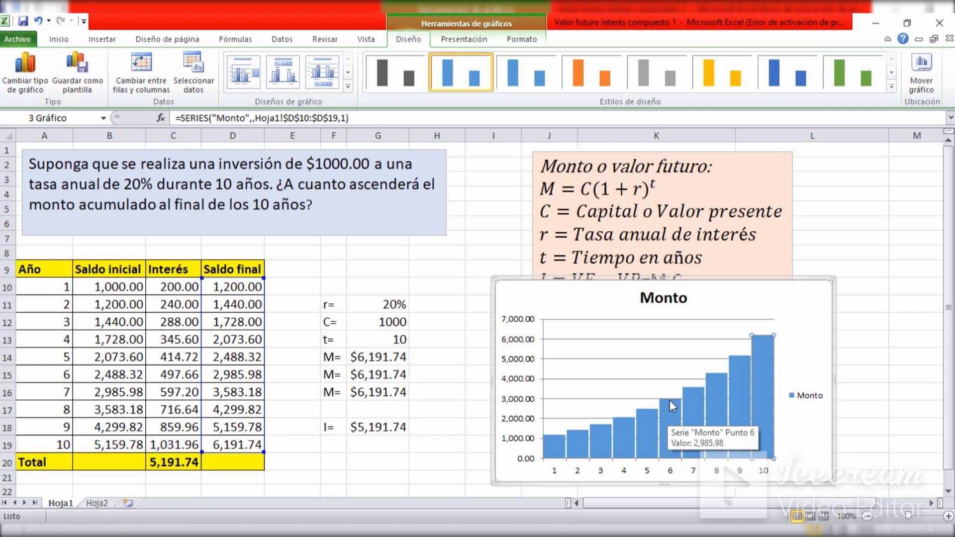
mouse_move(738, 379)
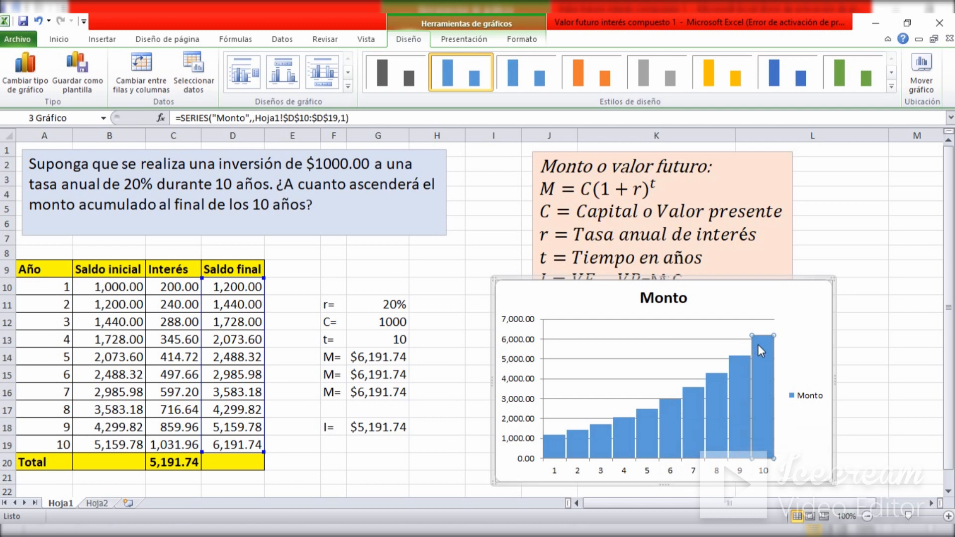
mouse_move(759, 345)
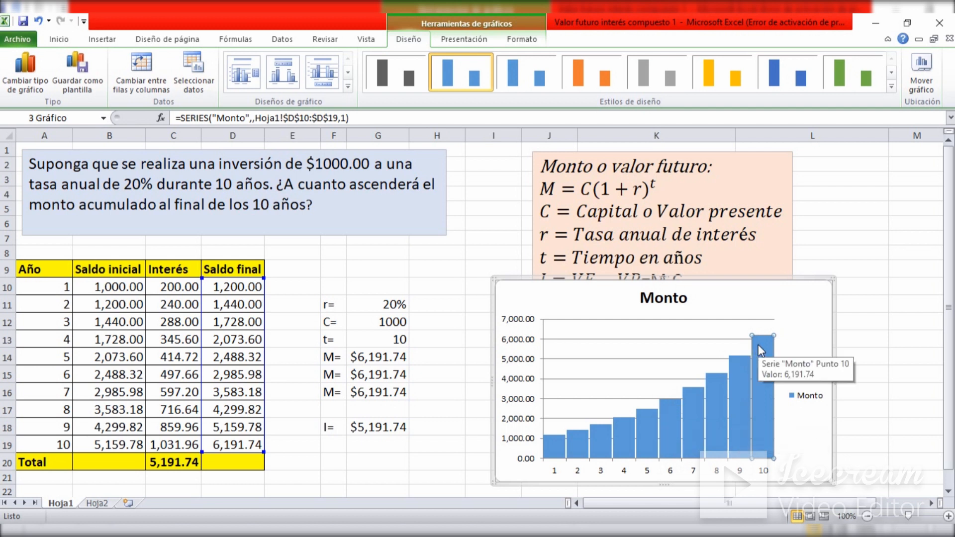
click(860, 322)
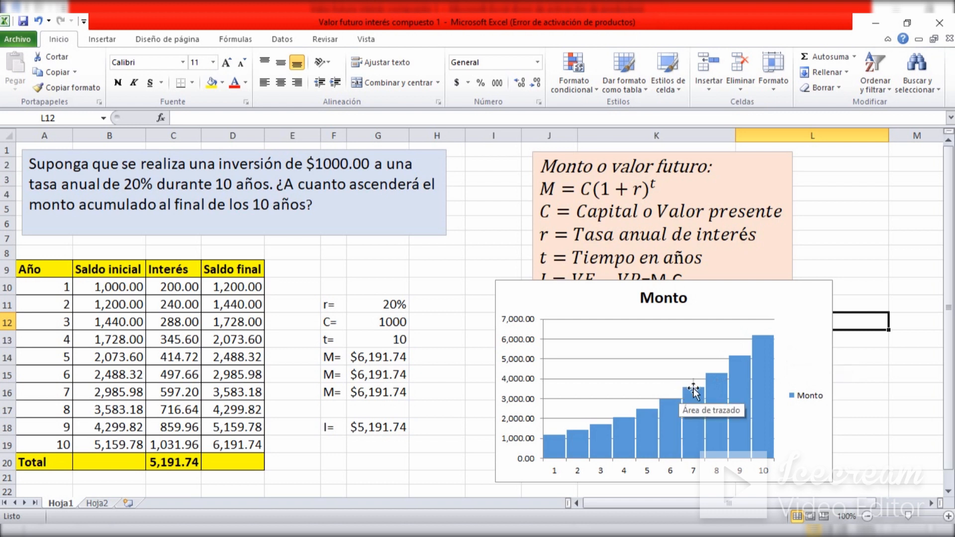
- Add an exponential trendline with its equation displayed to the Monto series, and delete the chart legend
right_click(768, 358)
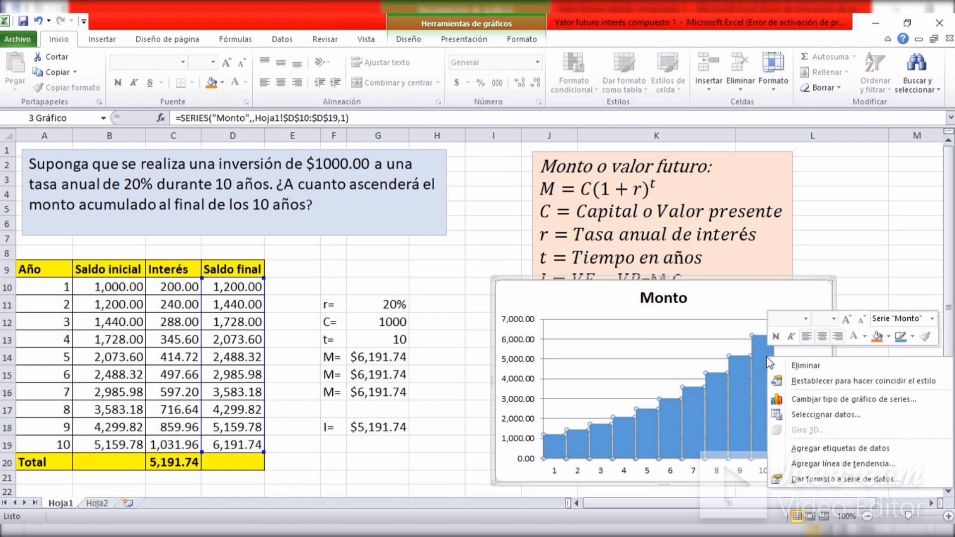
click(799, 467)
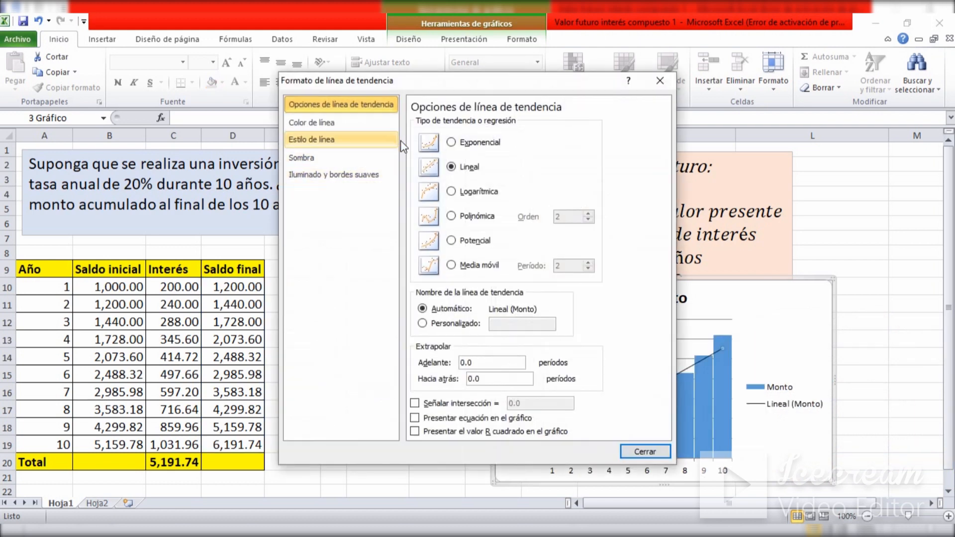
click(451, 142)
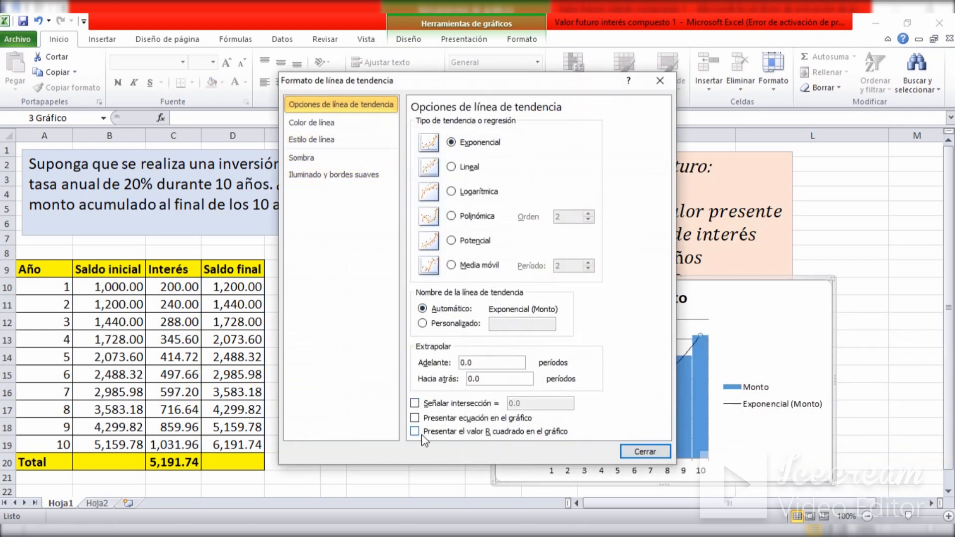
click(415, 418)
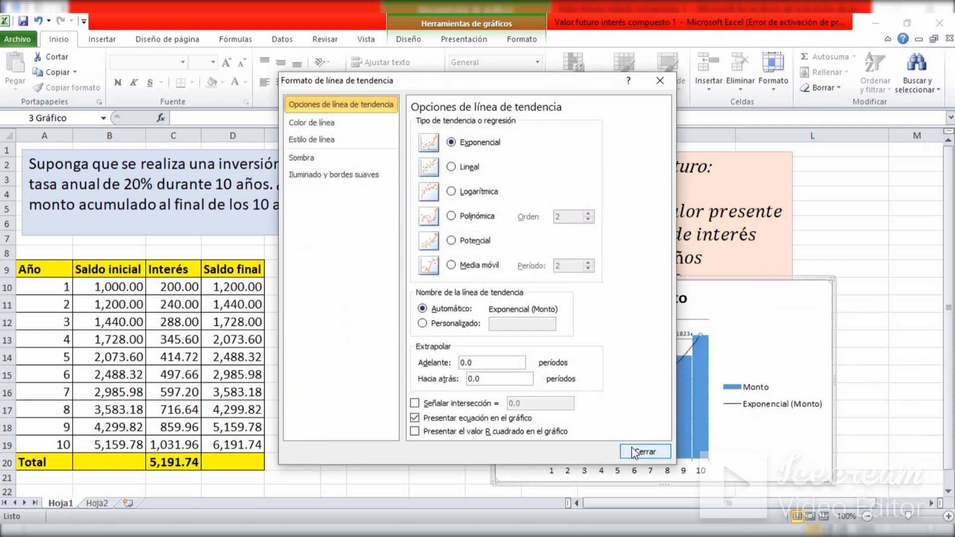
click(645, 452)
click(778, 412)
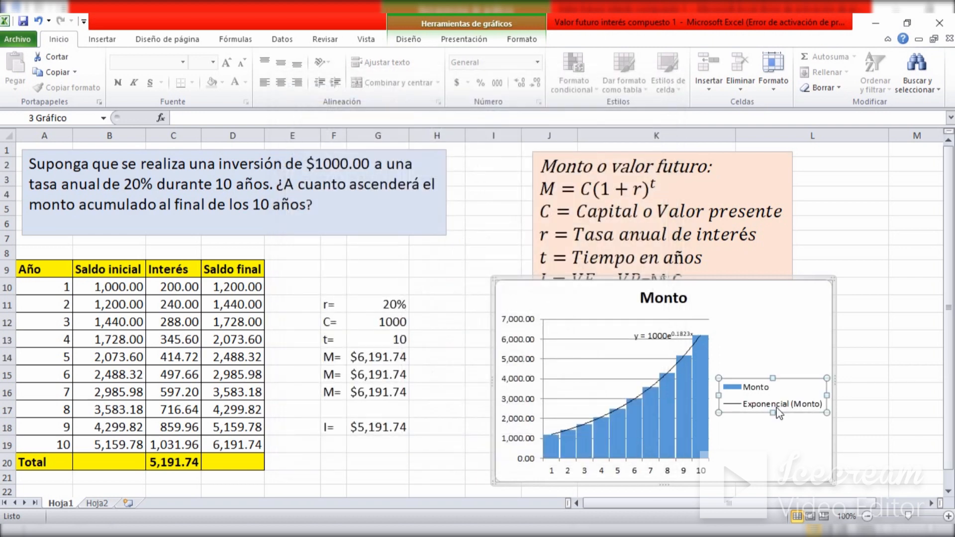
key(Delete)
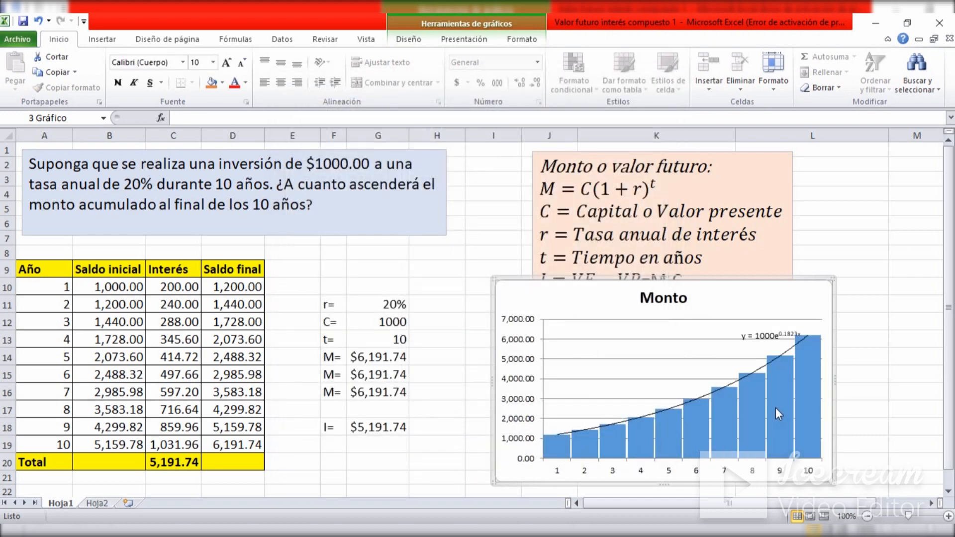
- Move the trendline equation above the plot area beside the Monto title and set its font size to 14
click(766, 340)
drag(766, 329, 764, 299)
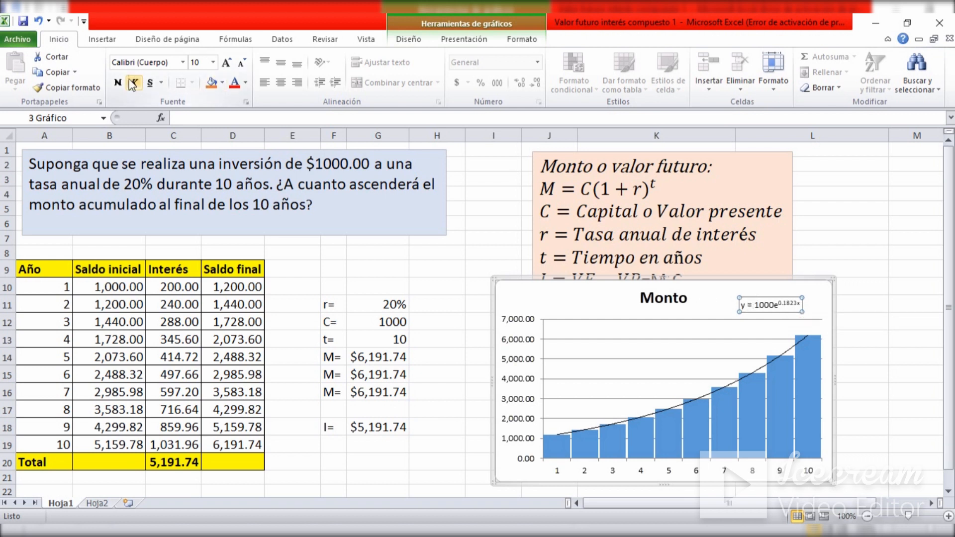
click(213, 62)
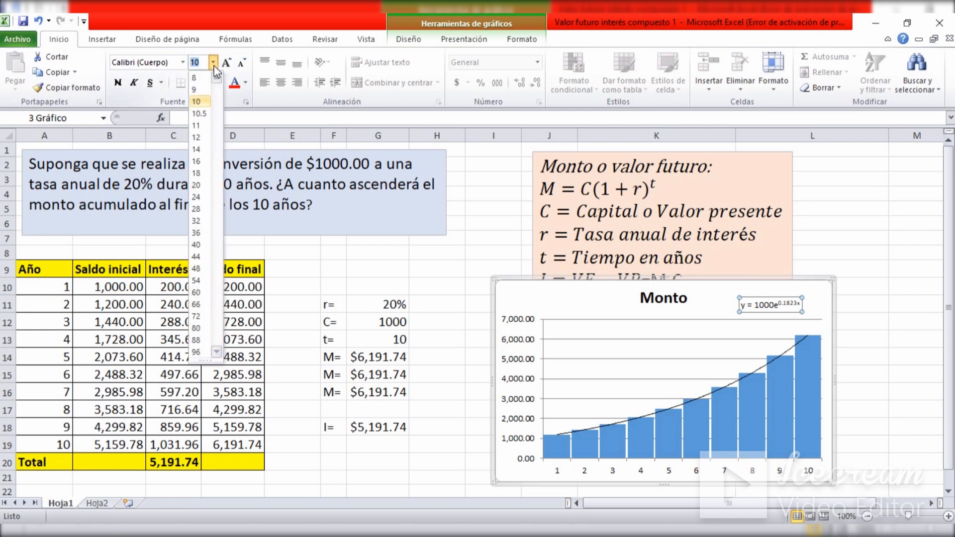
click(197, 149)
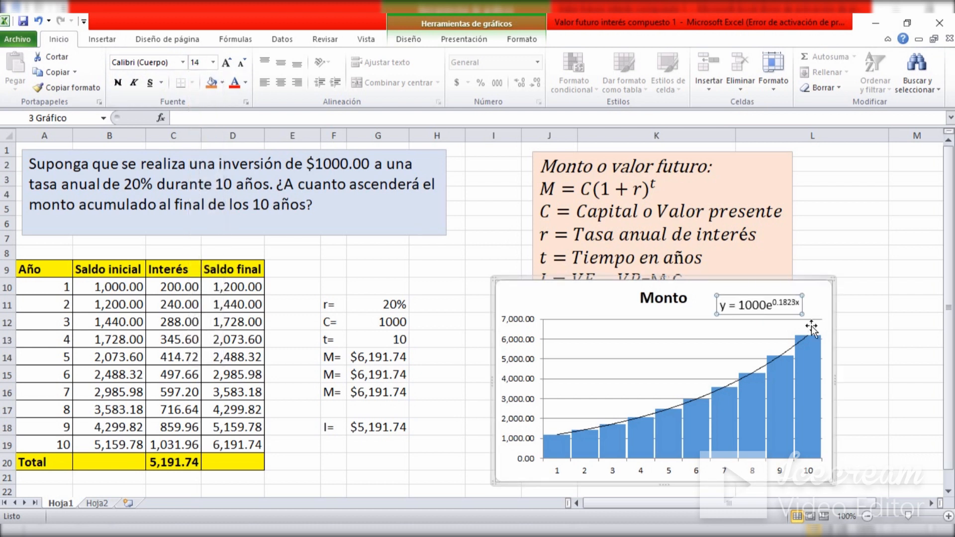
- Move the trendline equation slightly closer to the Monto title and deselect the chart
drag(755, 297, 749, 286)
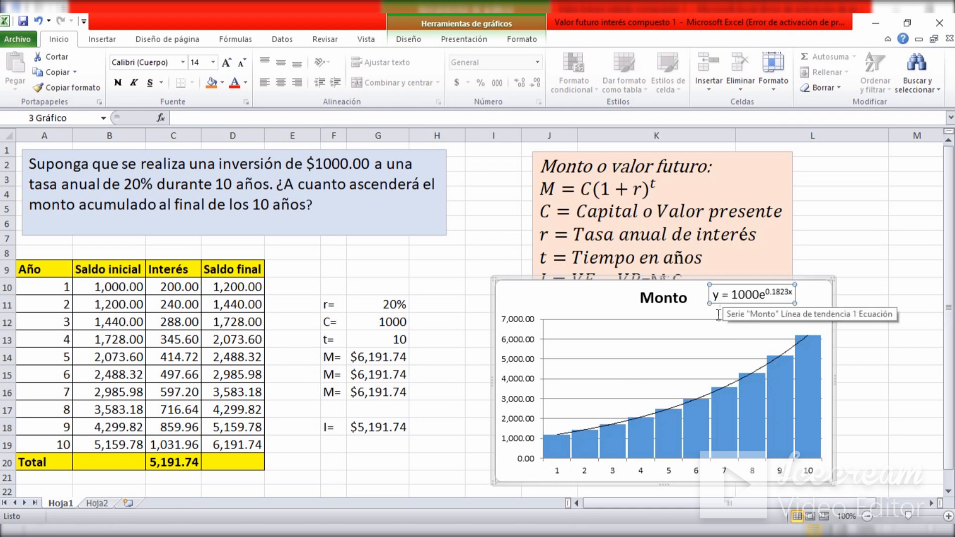
click(873, 224)
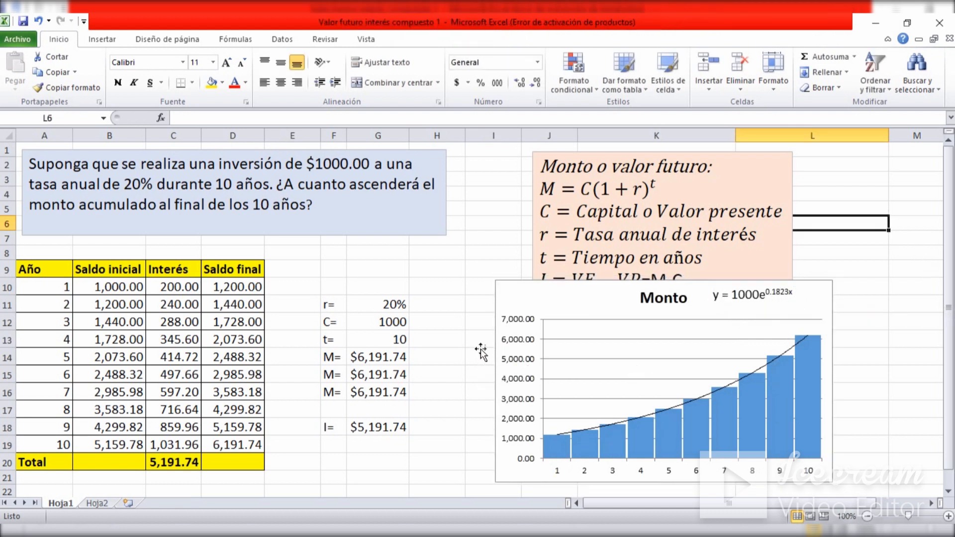
click(462, 271)
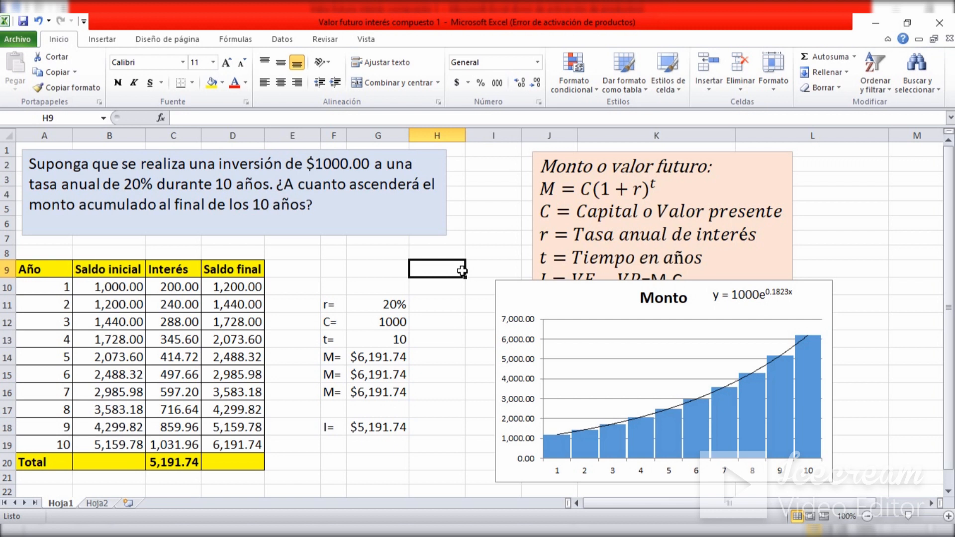
click(376, 269)
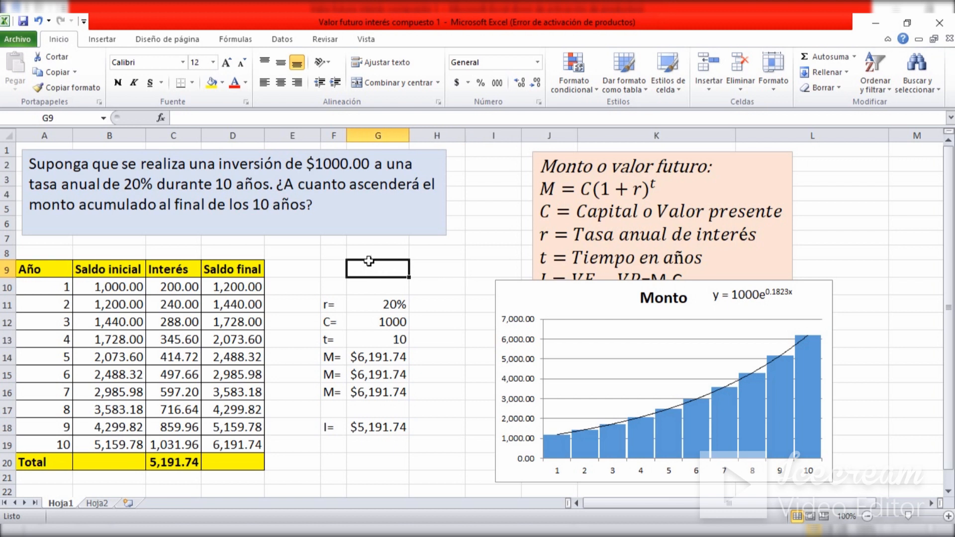
- Switch to the Hoja2 worksheet with the quarterly capitalization problem
click(96, 504)
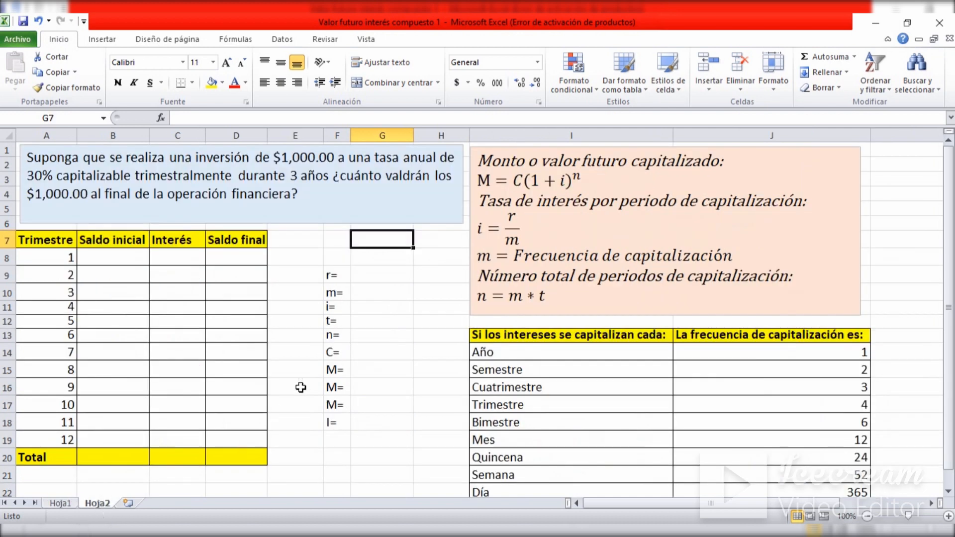
click(423, 319)
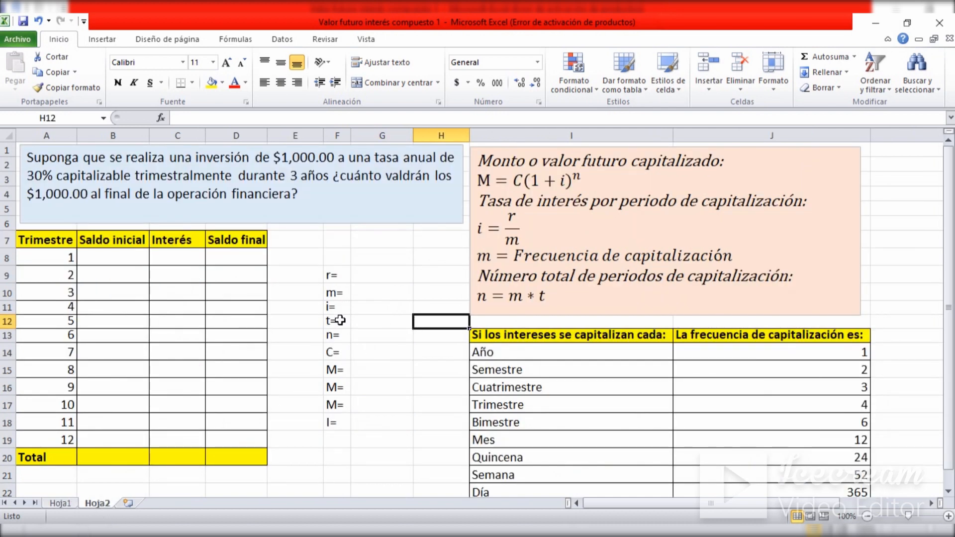
click(386, 226)
click(417, 292)
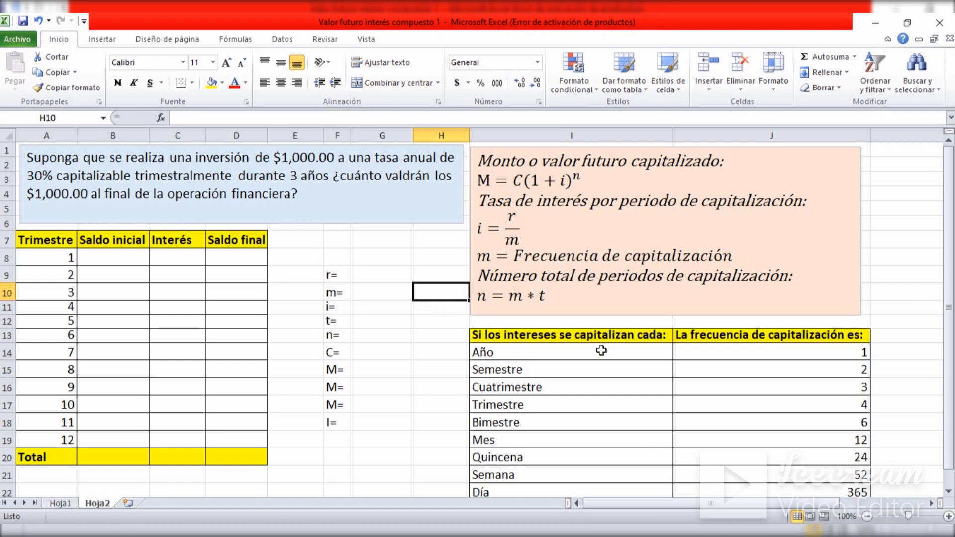
- Examine the capitalization frequencies for Año, Semestre, Trimestre and Día in the frequency table
click(553, 359)
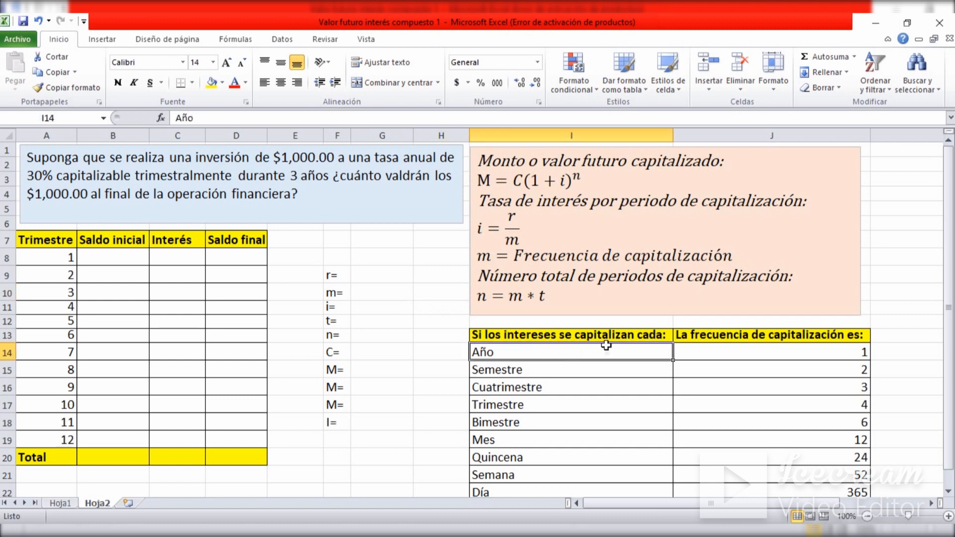
click(750, 356)
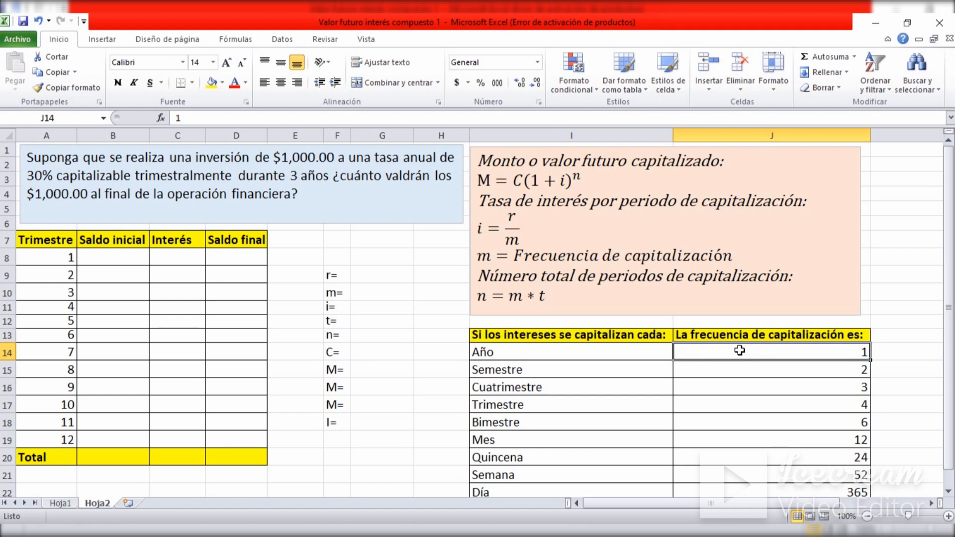
click(513, 370)
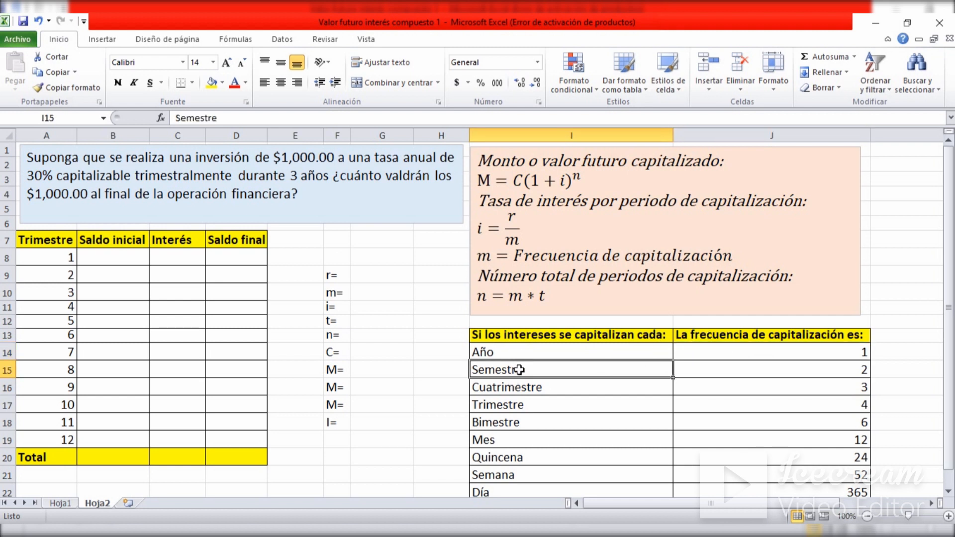
click(746, 372)
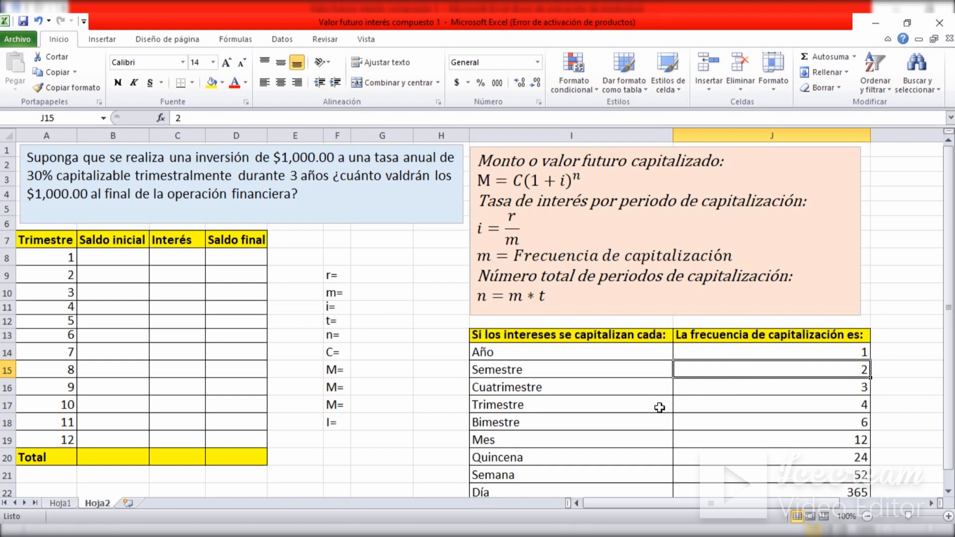
click(506, 403)
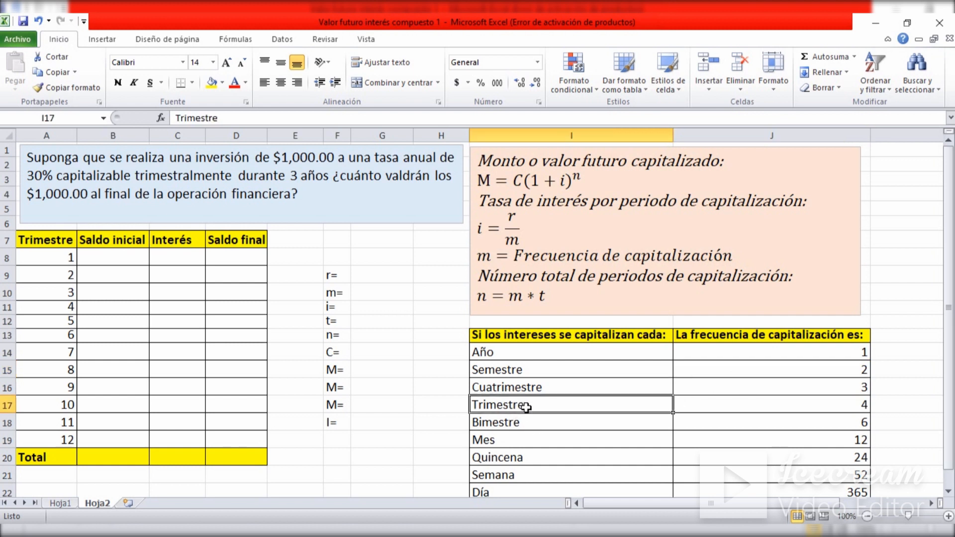
click(785, 410)
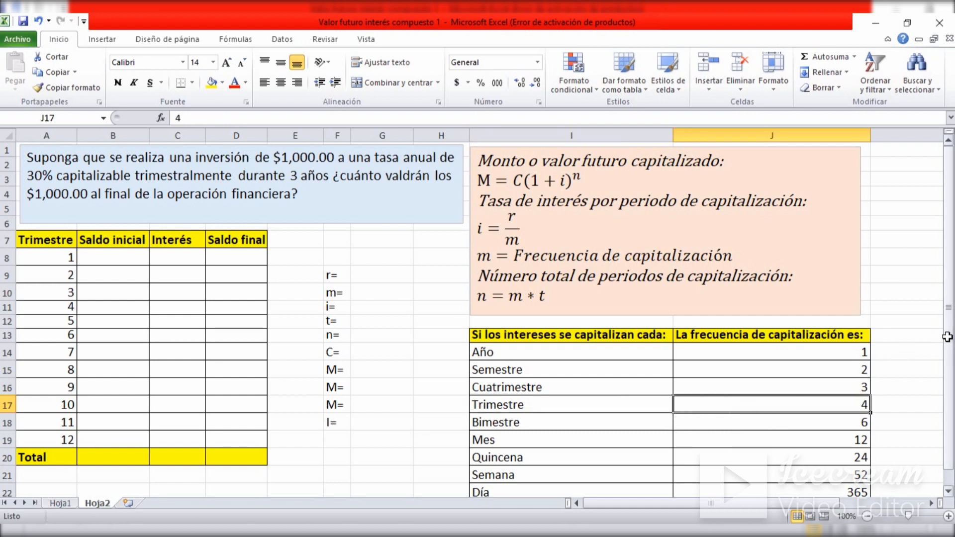
scroll(947, 337, down, 1)
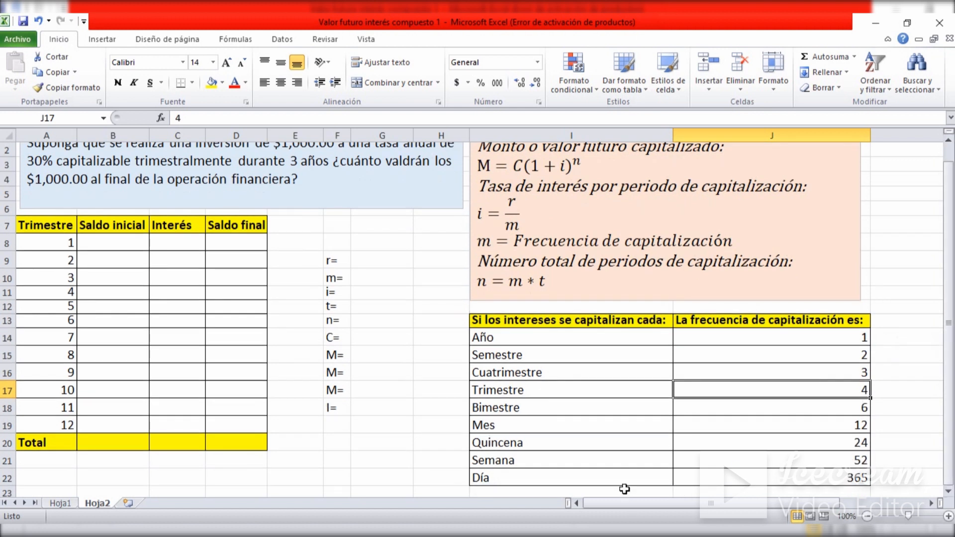
click(531, 479)
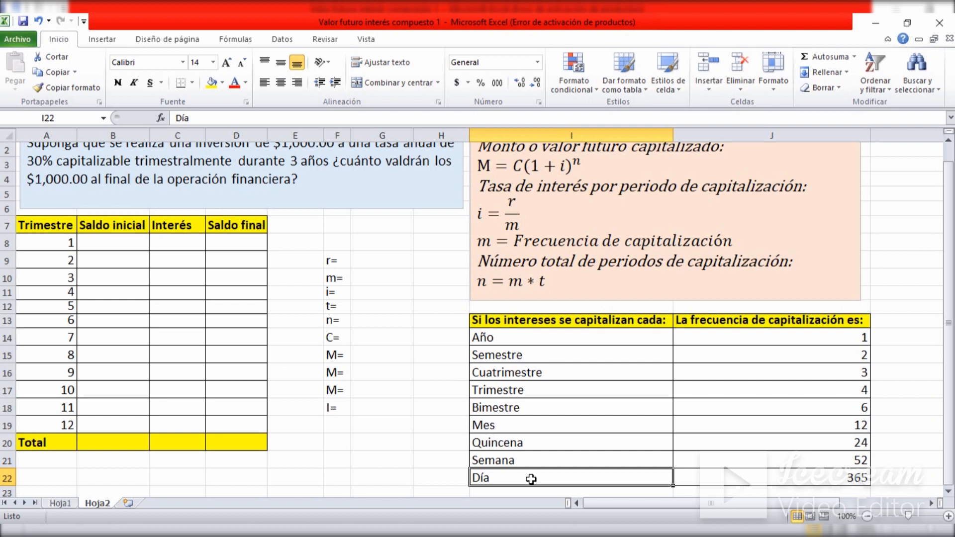
click(762, 486)
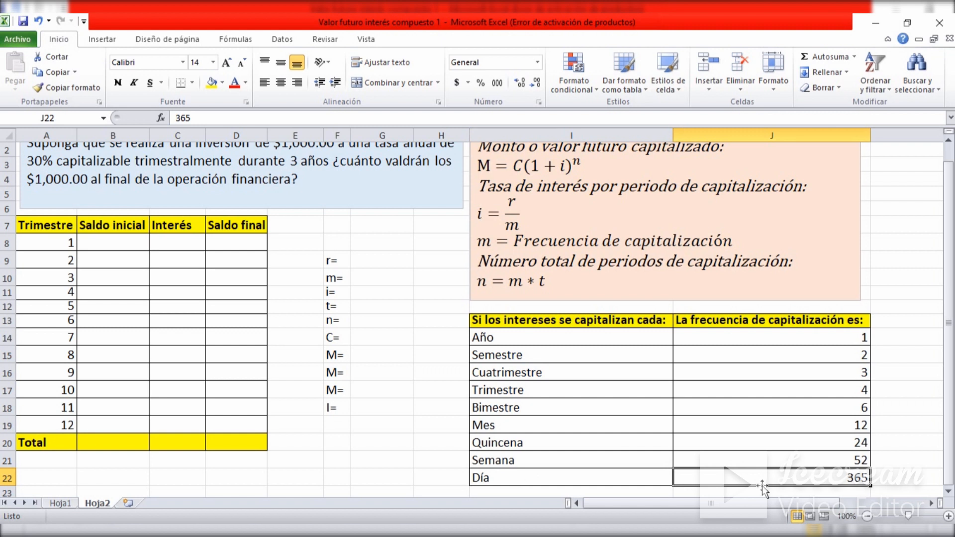
click(425, 309)
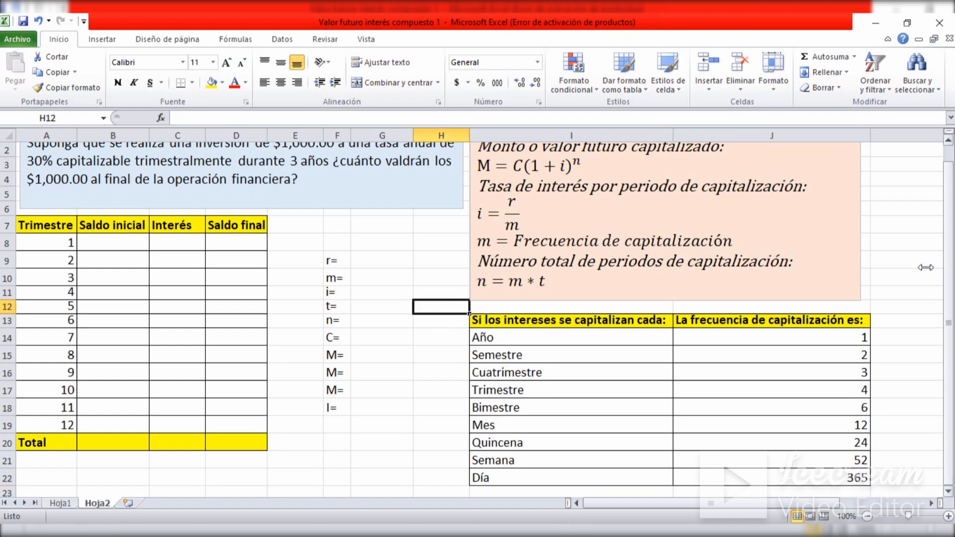
drag(949, 264, 949, 257)
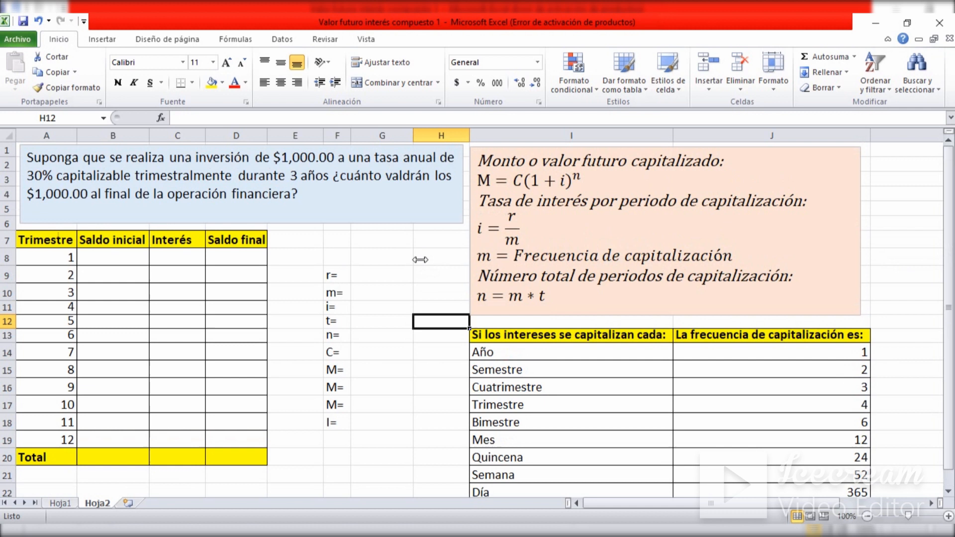
- Enter 1000 as the capital C in cell G14
click(389, 256)
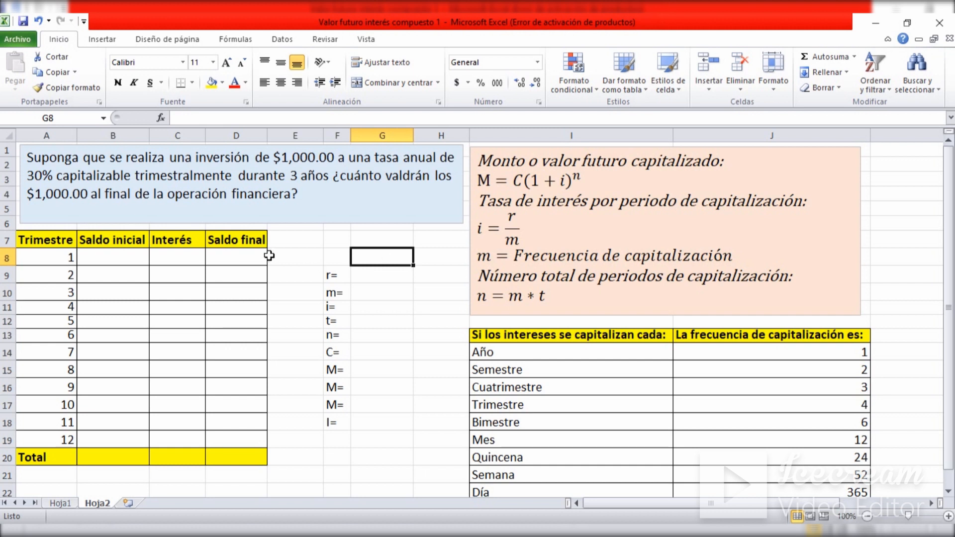
click(369, 277)
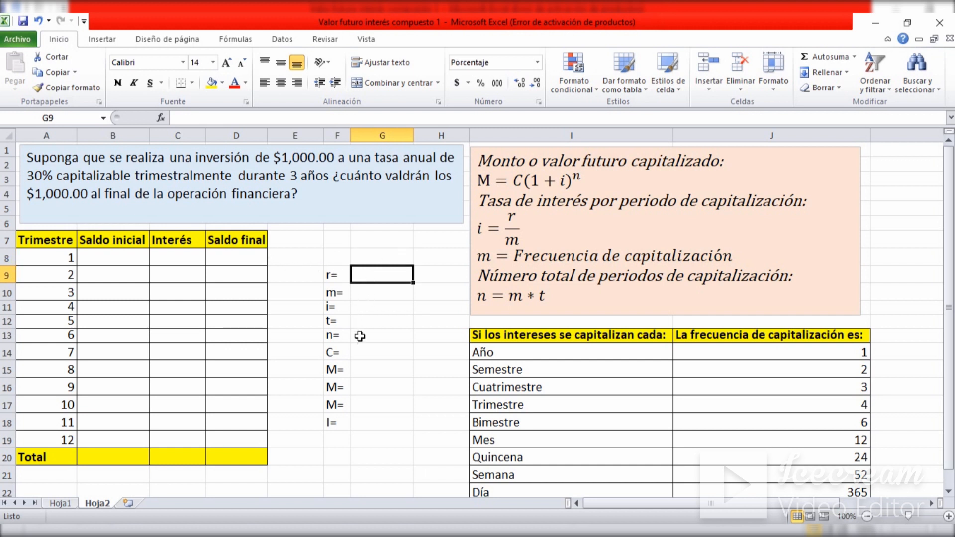
click(361, 354)
text(1,000)
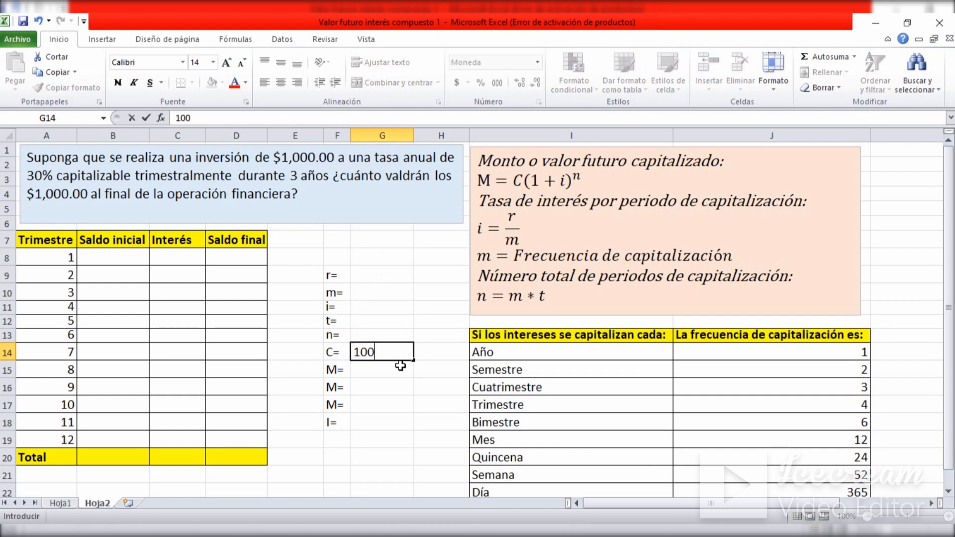
key(Return)
key(Up)
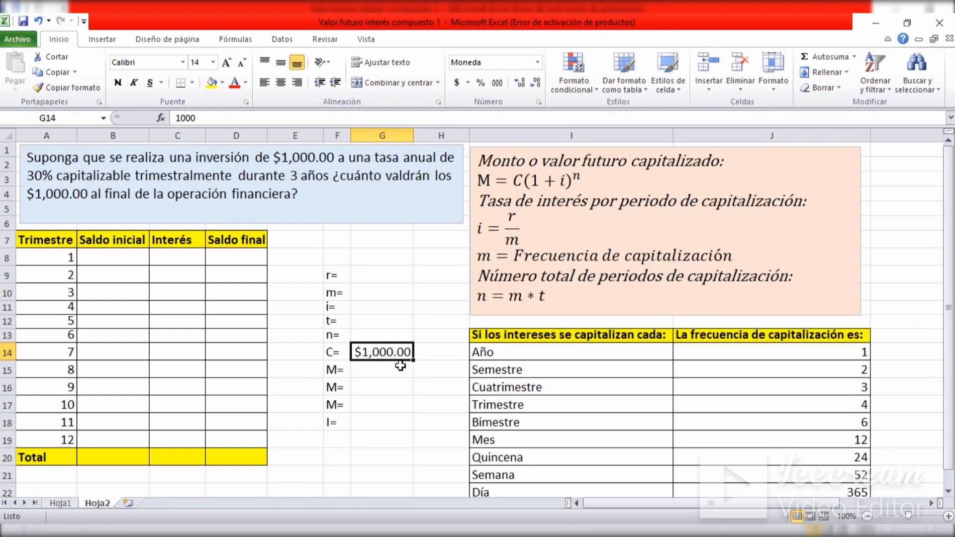
- Enter 30% as the annual rate r in cell G9
key(Up)
key(Up)
key(Up)
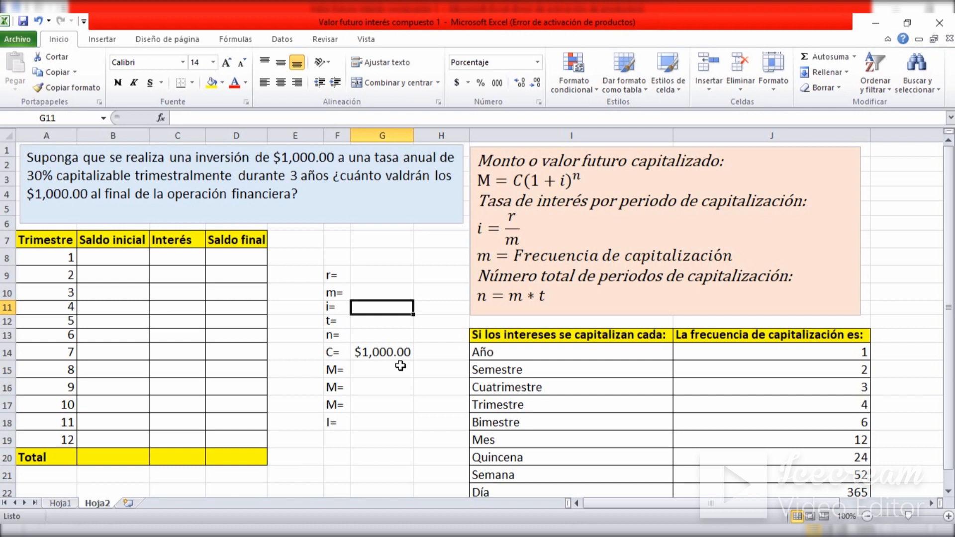
key(Up)
key(Up)
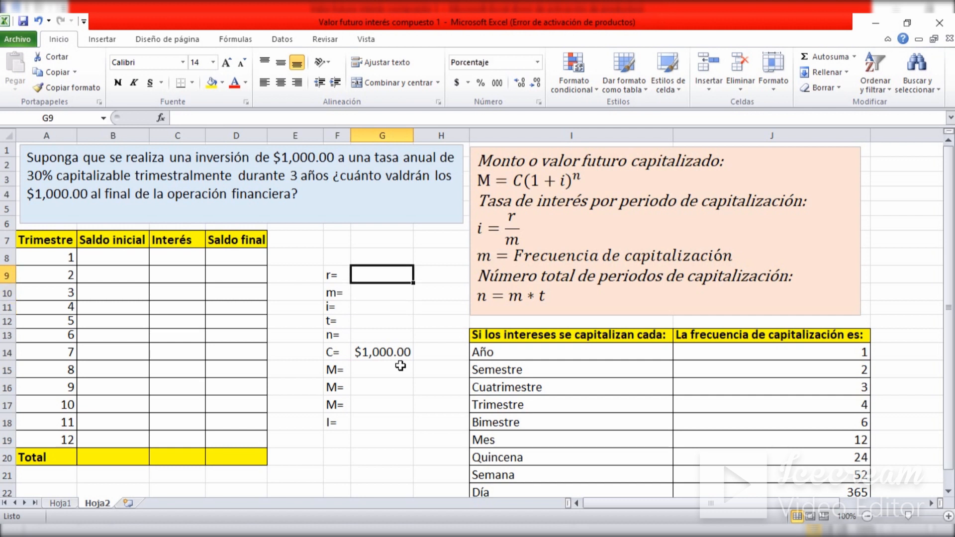
text(30)
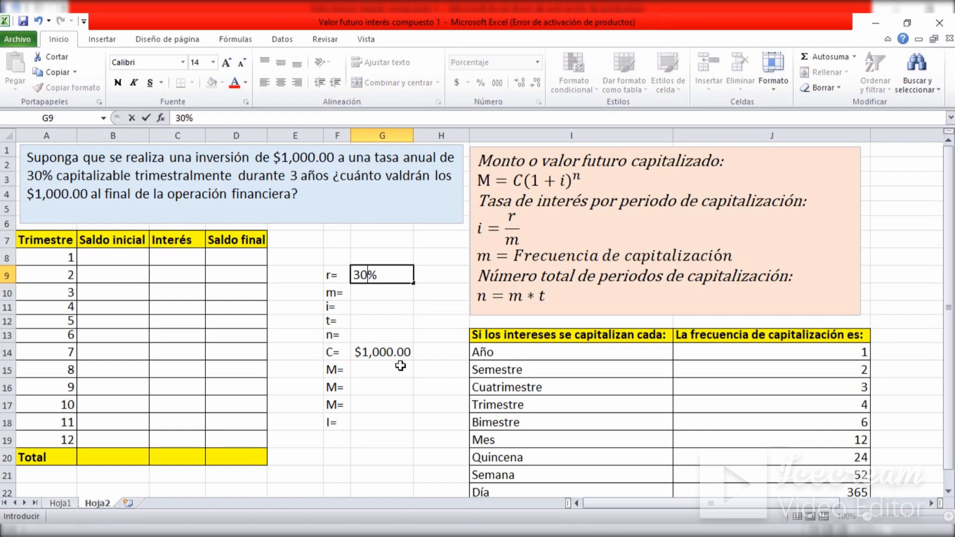
key(Return)
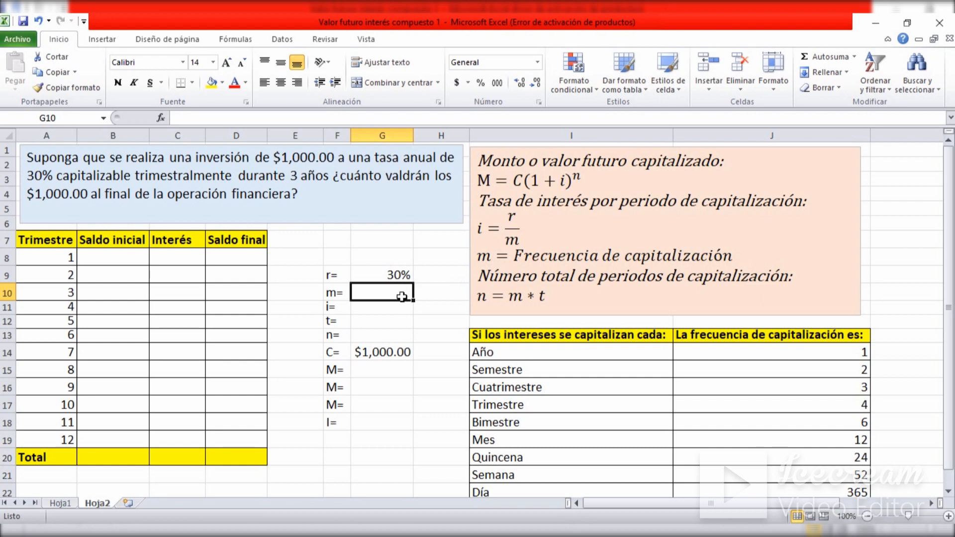
- Enter 4 as the capitalization frequency m in G10 and 3 as the time t in G12
text(4)
key(Return)
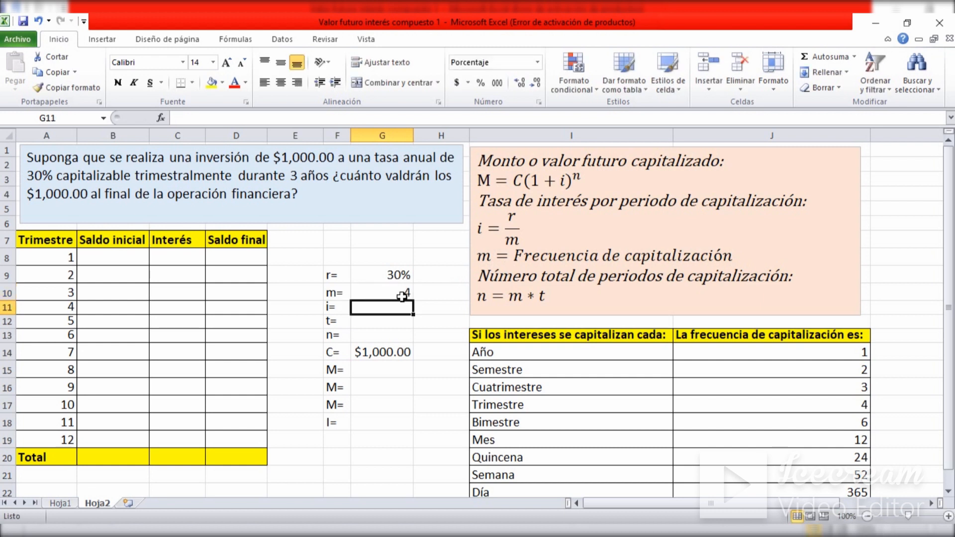
key(Return)
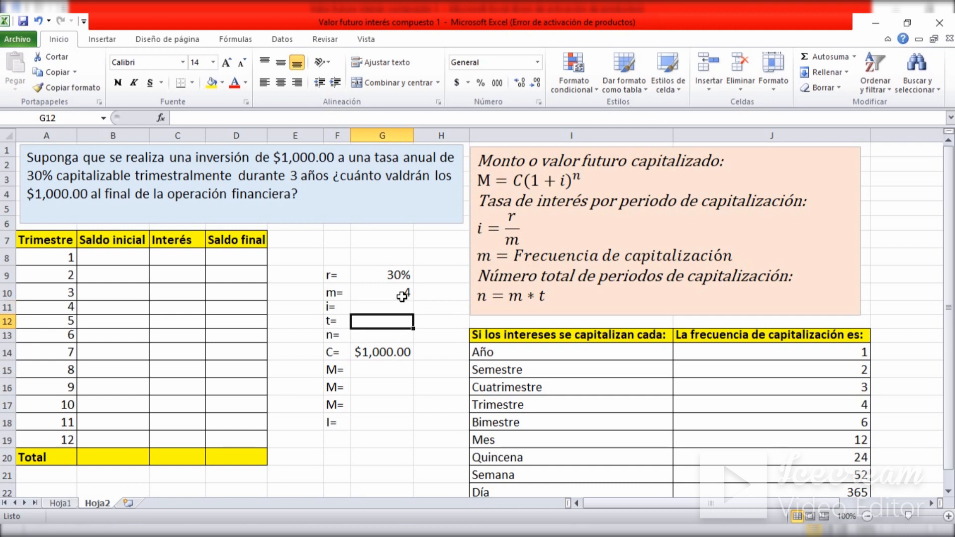
text(3)
key(Return)
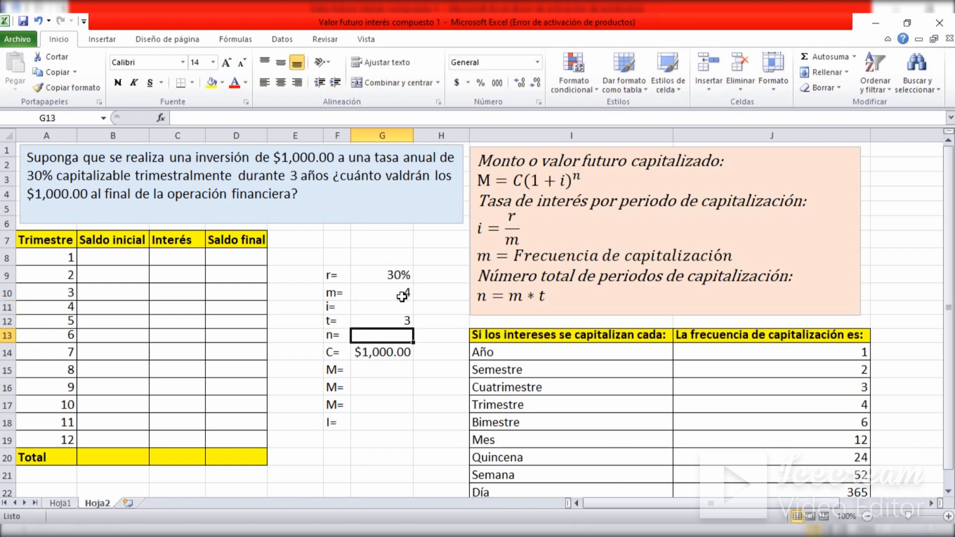
- Highlight the formula i = r/m in the formulas text box to review the interest rate per capitalization period
click(377, 309)
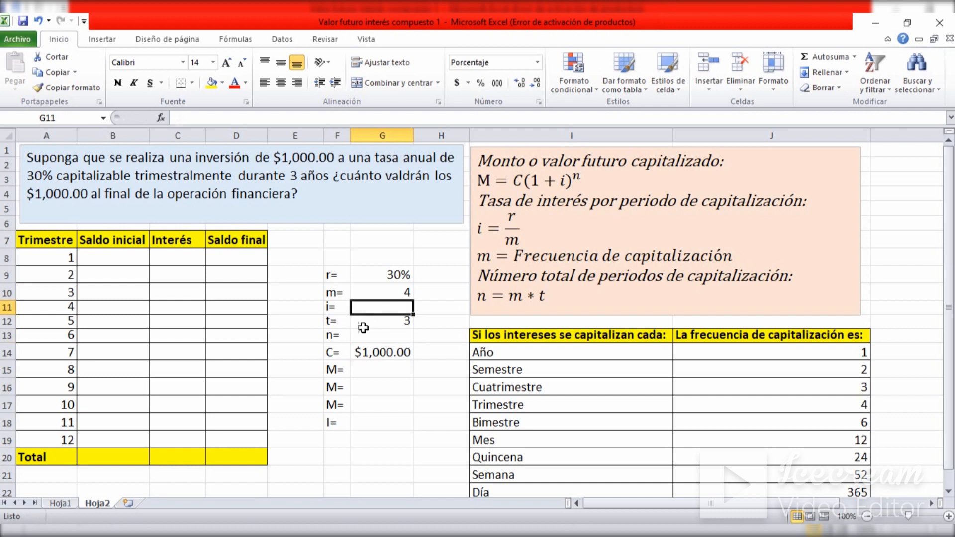
click(363, 375)
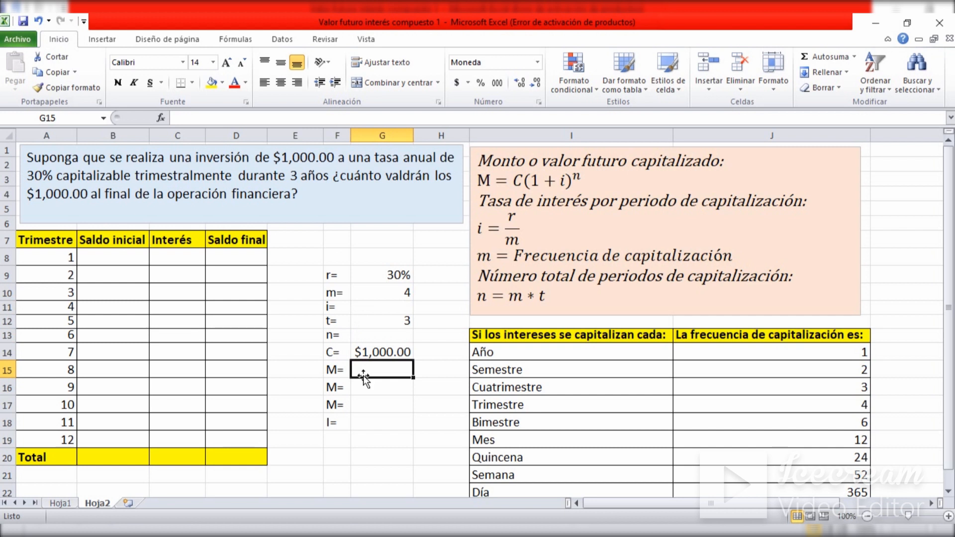
click(382, 305)
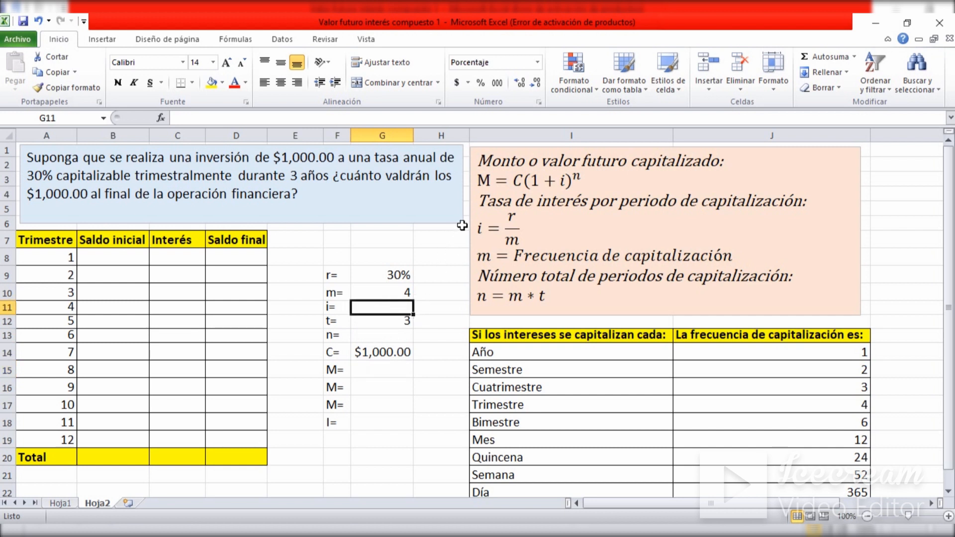
drag(477, 227, 514, 228)
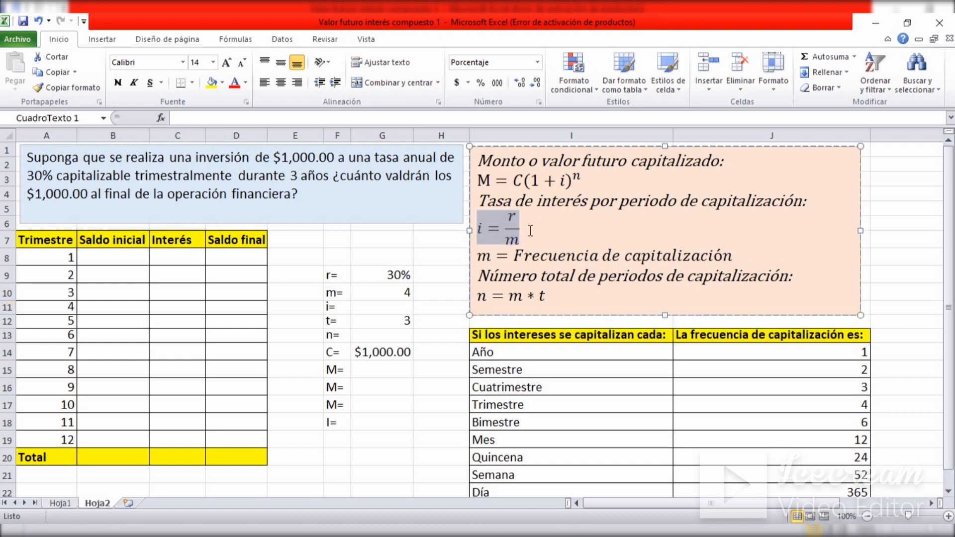
click(514, 224)
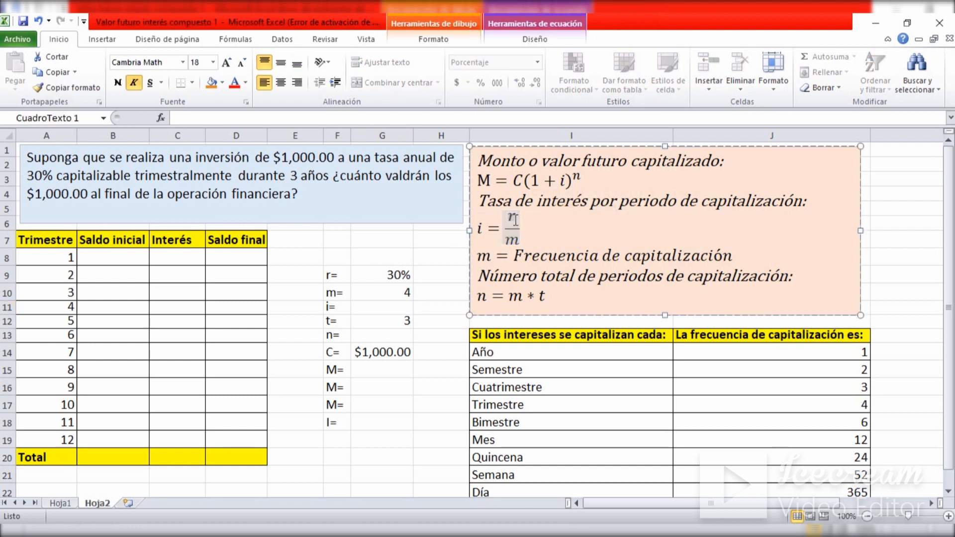
click(479, 228)
drag(480, 228, 521, 229)
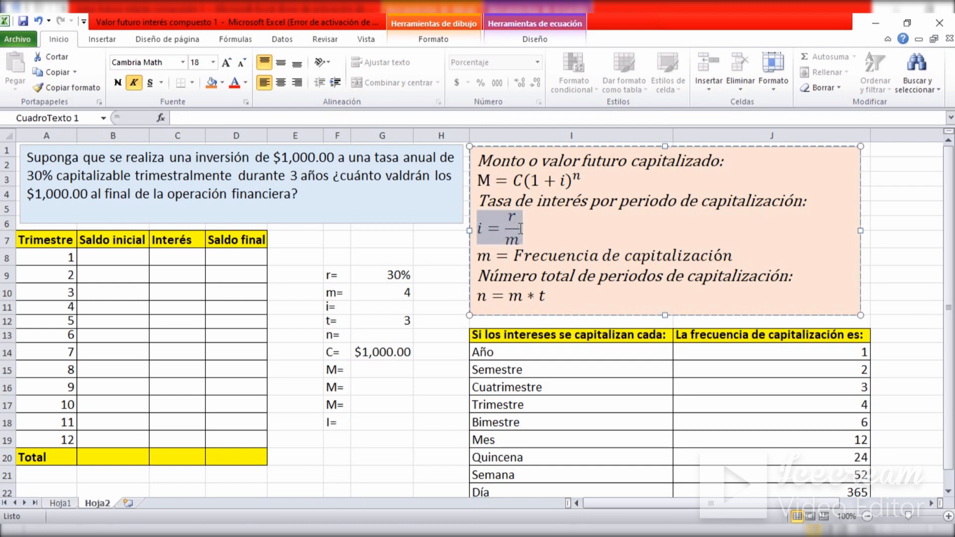
- Calculate the interest rate per period i in cell G11 with the formula =G9/4
click(547, 231)
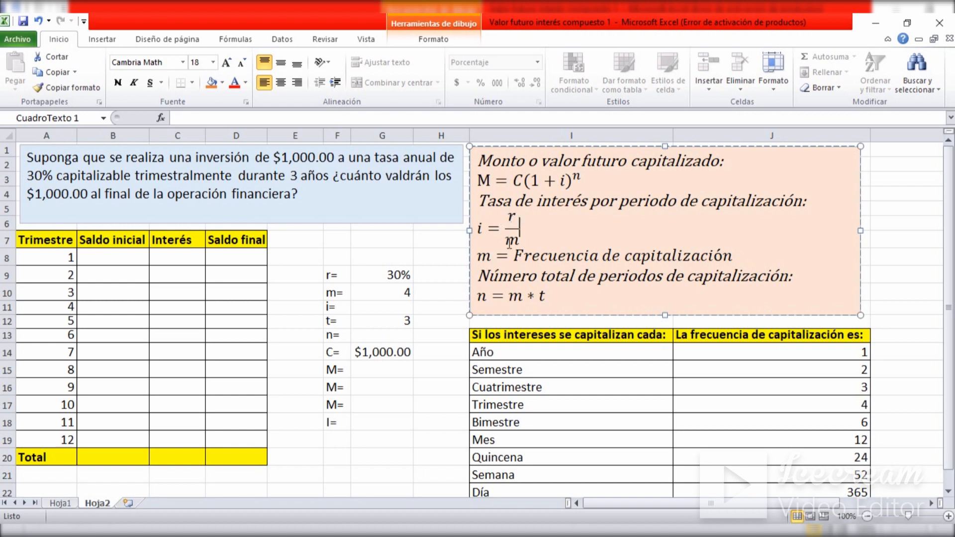
click(390, 306)
text(=)
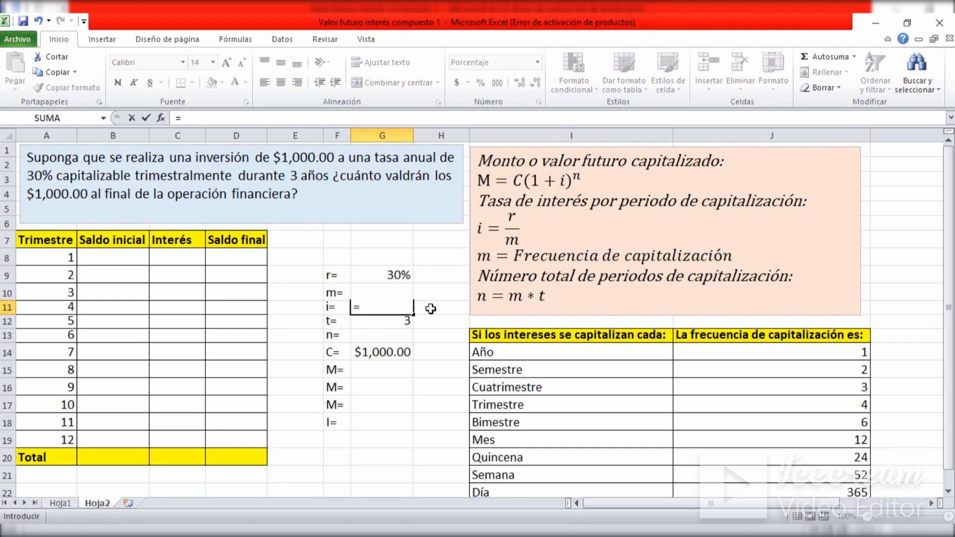
click(388, 276)
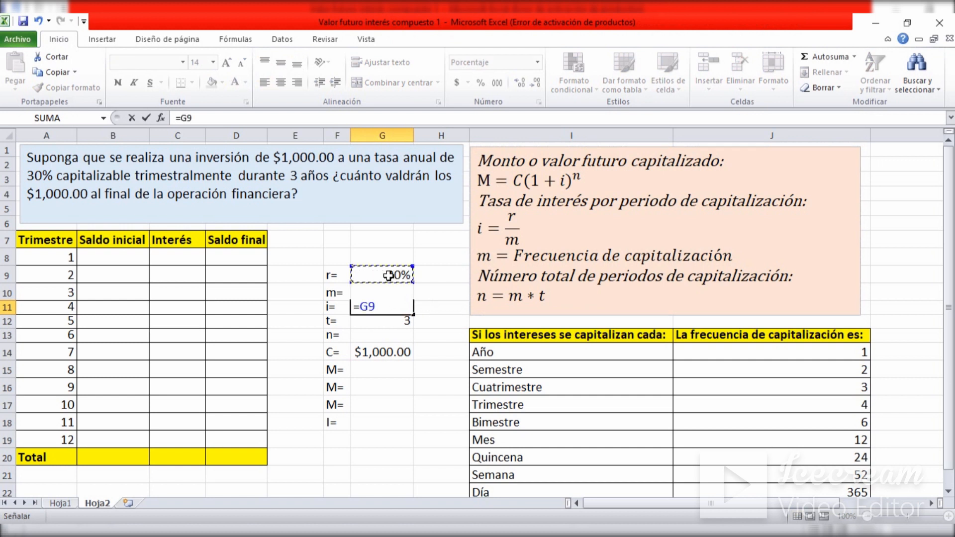
text(/4)
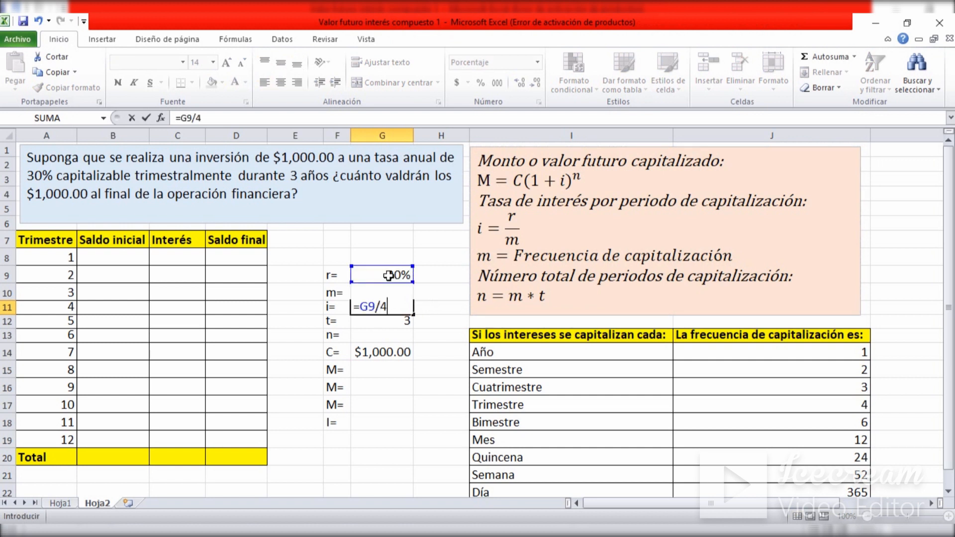
key(Return)
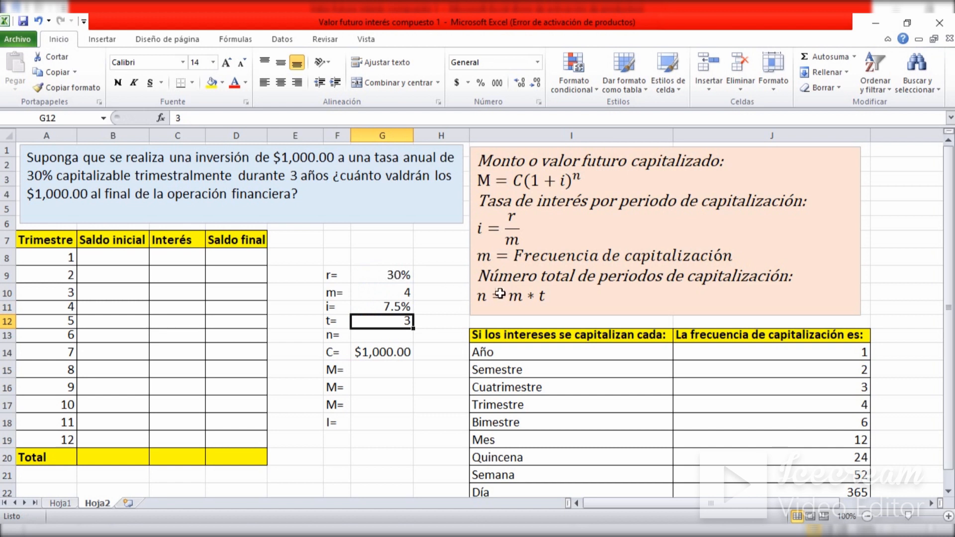
- Highlight the formula n = m*t in the formulas text box to review the total number of capitalization periods
click(369, 335)
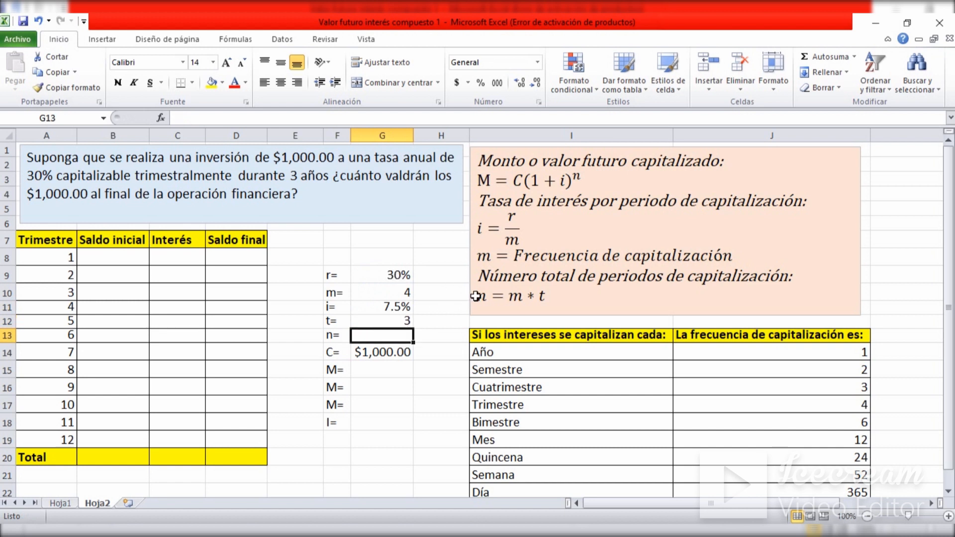
click(476, 296)
drag(502, 296, 560, 297)
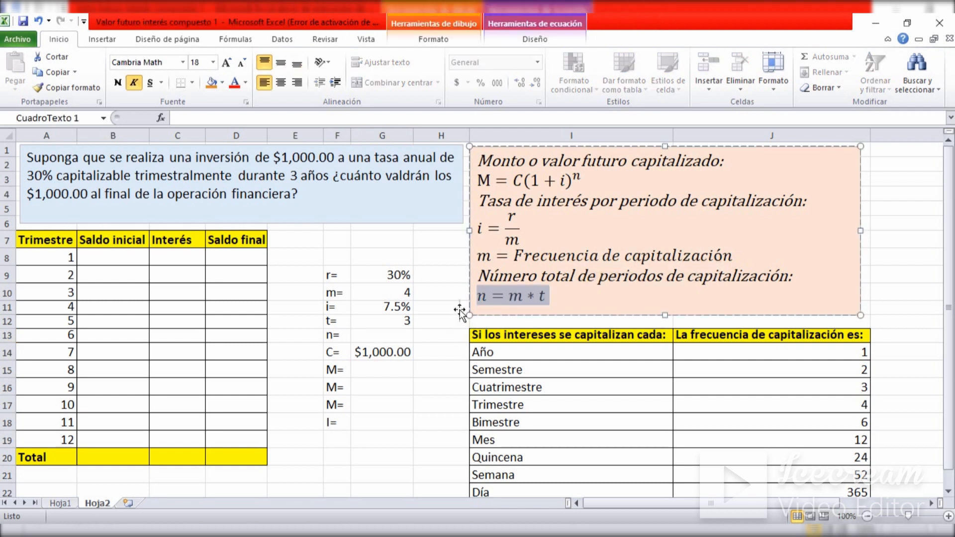
click(446, 294)
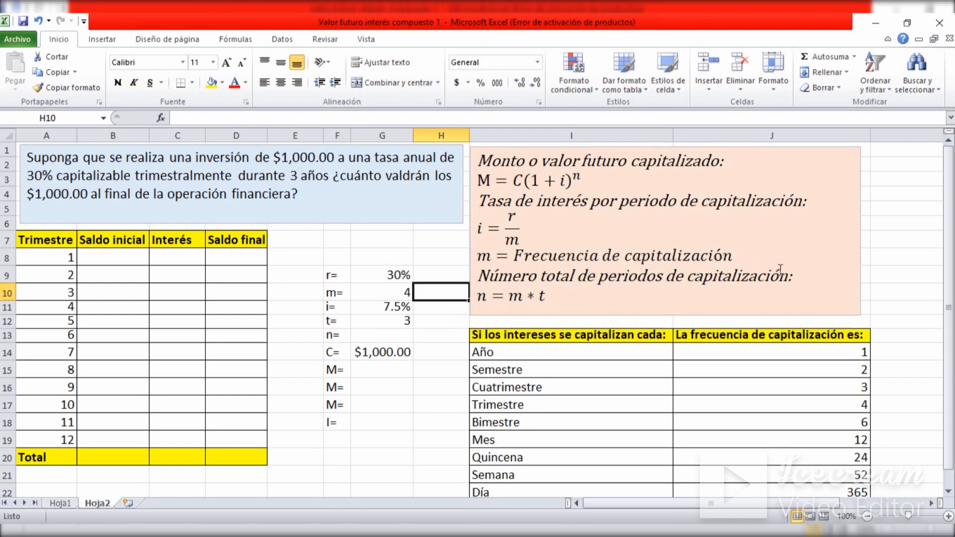
drag(508, 298, 549, 298)
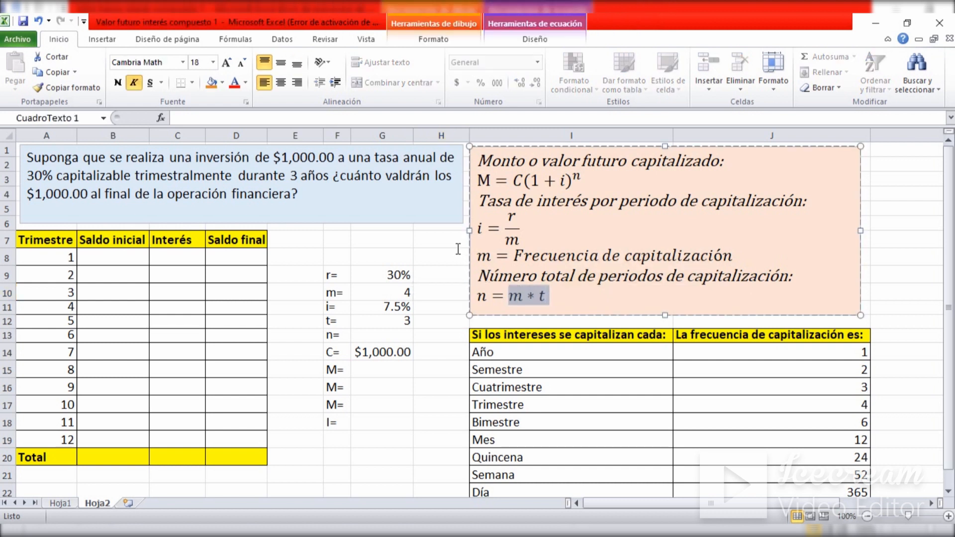
click(457, 243)
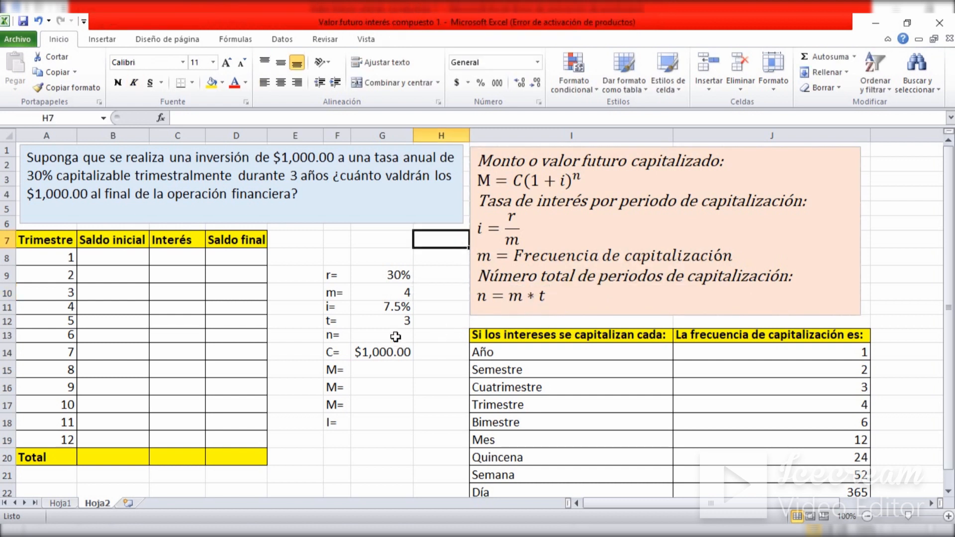
- Calculate the total number of periods n in cell G13 with the formula =G10*3
click(395, 337)
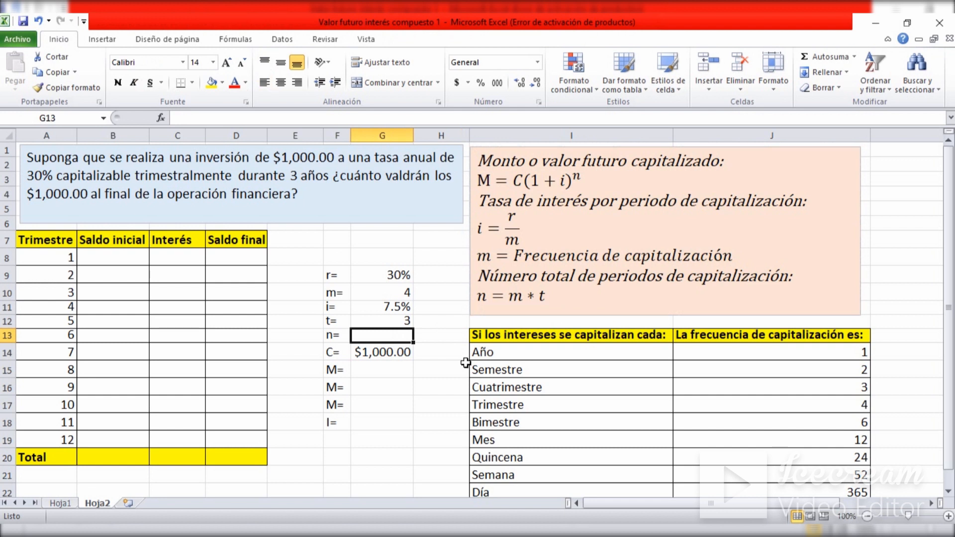
text(=)
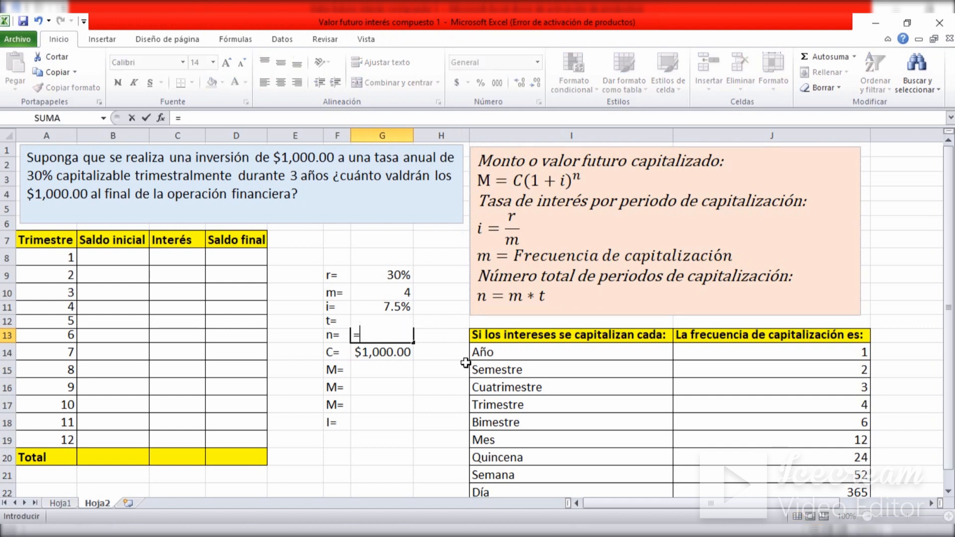
click(380, 295)
text(*)
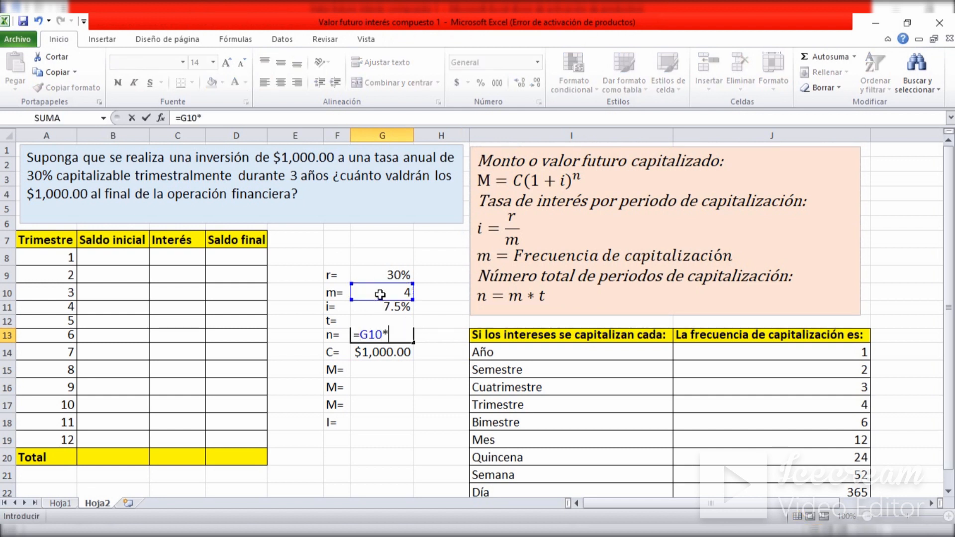
text(3)
key(Return)
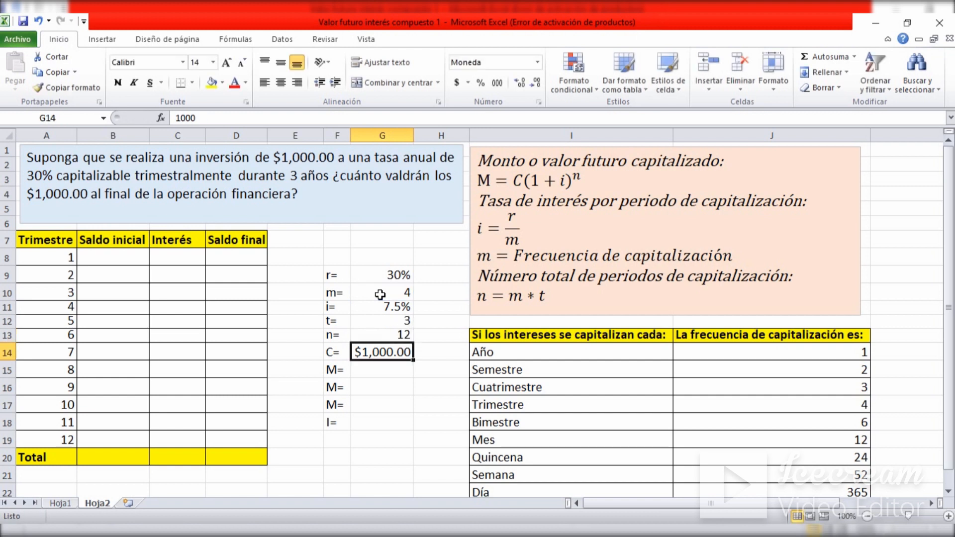
key(Up)
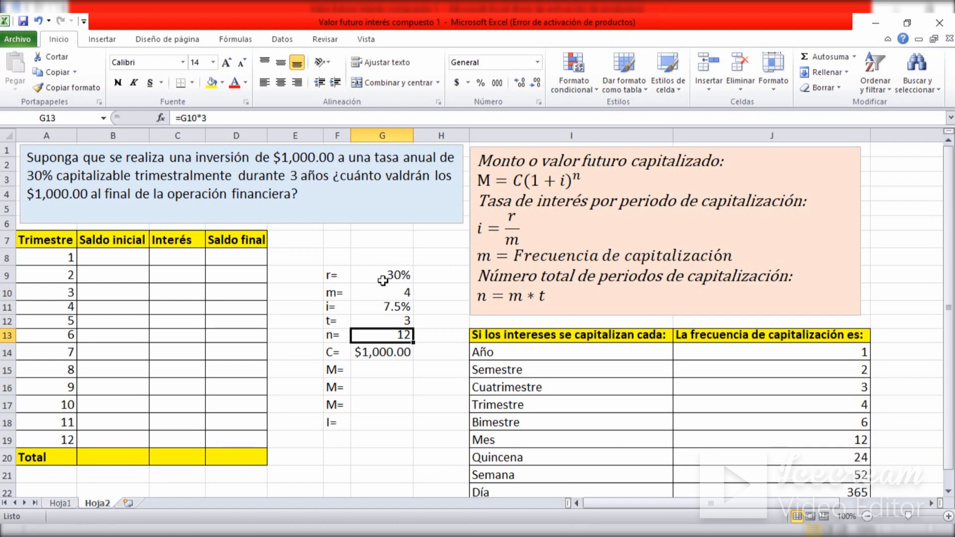
- Enter =1000 as the initial balance of quarter 1 in cell B8
click(107, 255)
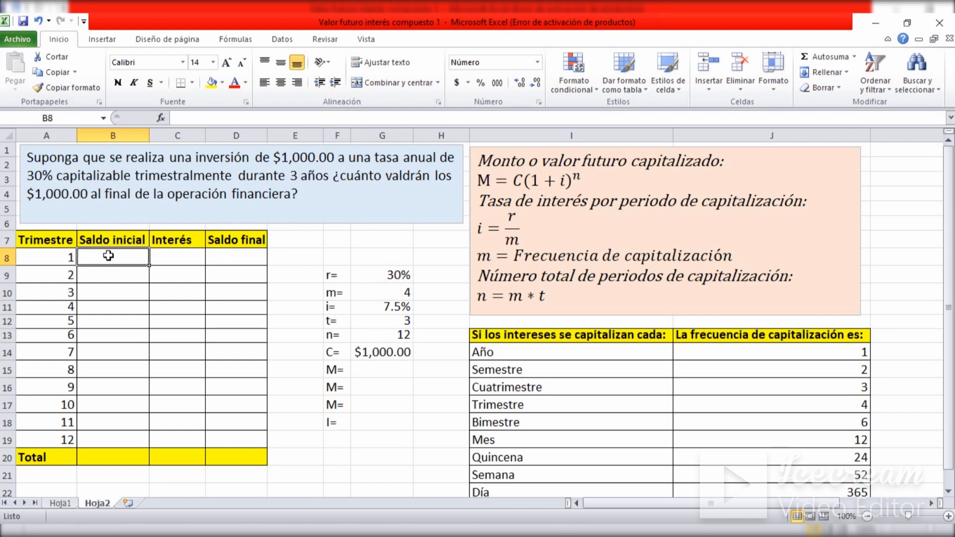
text(=)
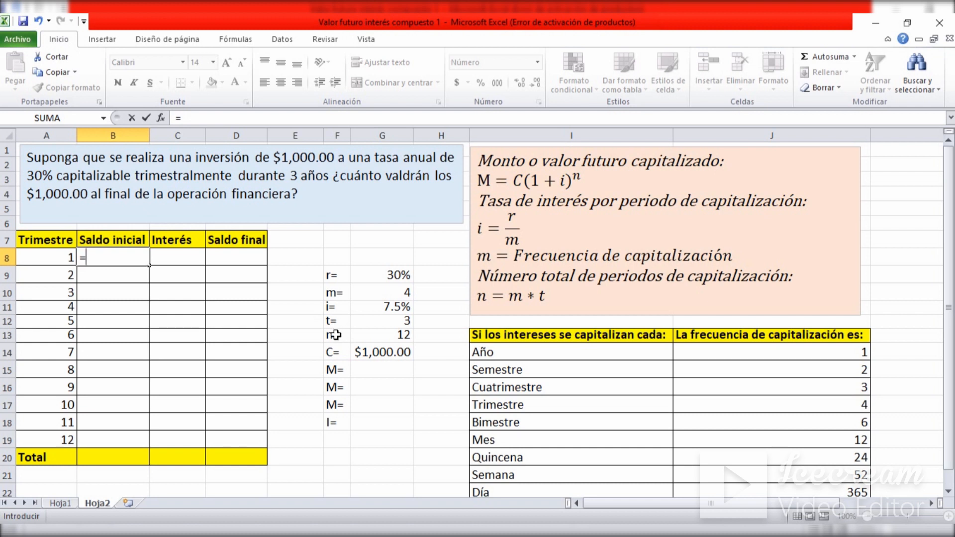
text(1000)
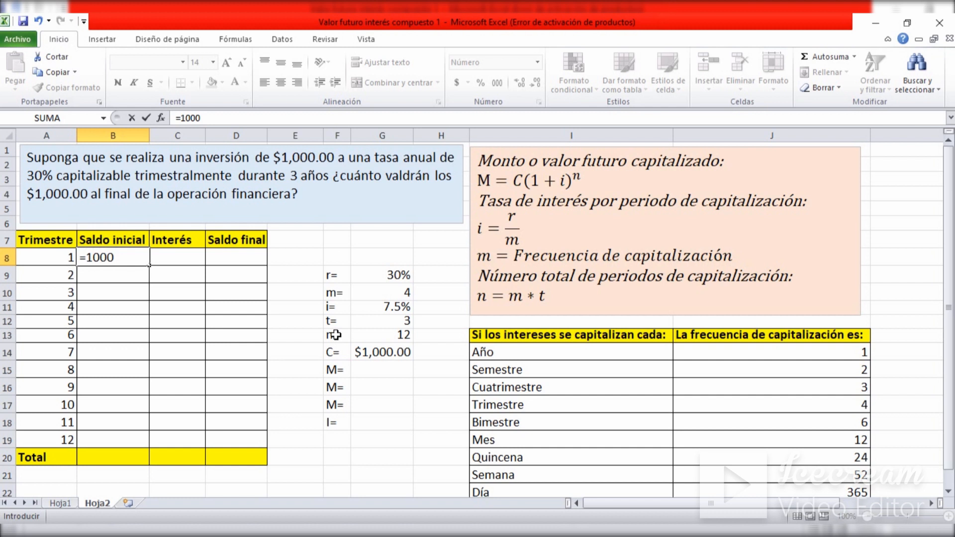
key(Return)
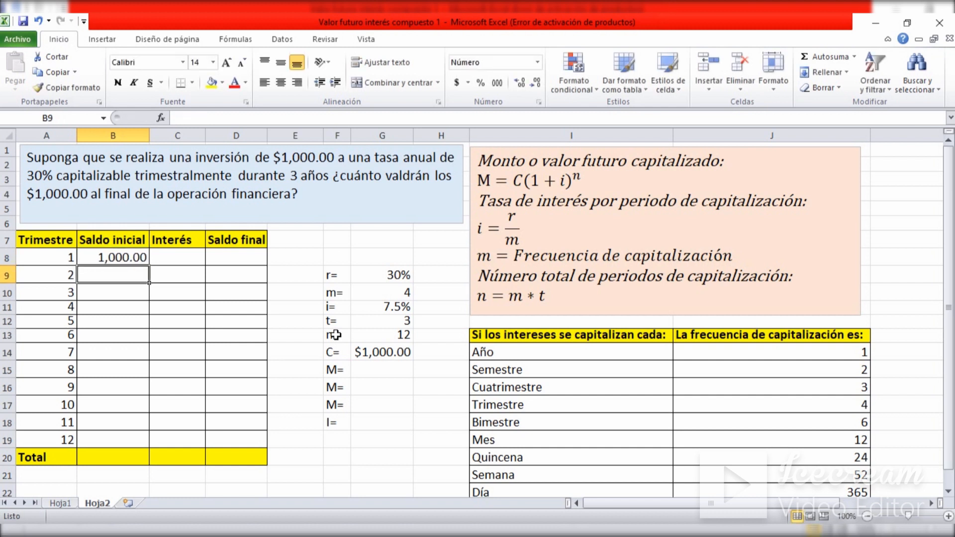
- Calculate the interest of quarter 1 in cell C8 with the formula =B8*G11
key(Up)
key(Right)
text(=)
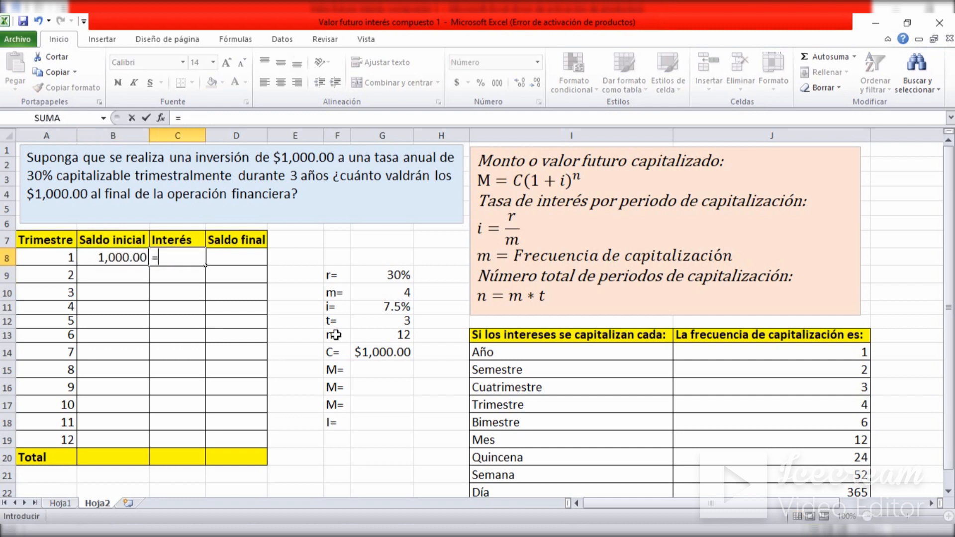
click(128, 264)
text(*)
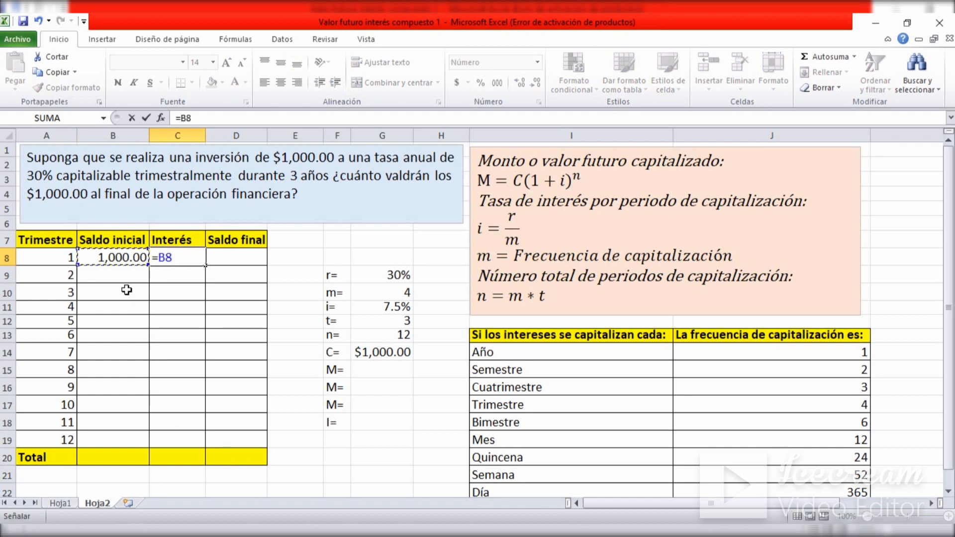
click(397, 308)
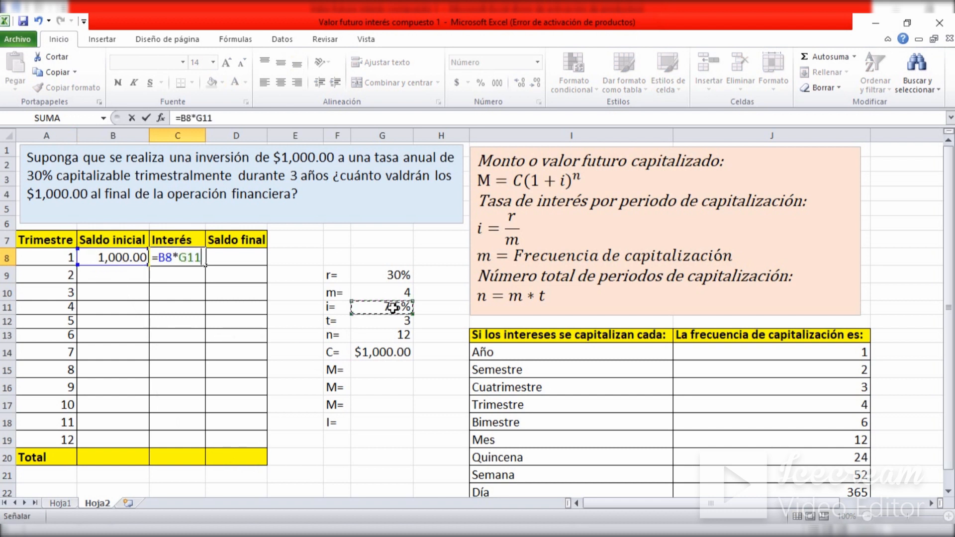
key(Return)
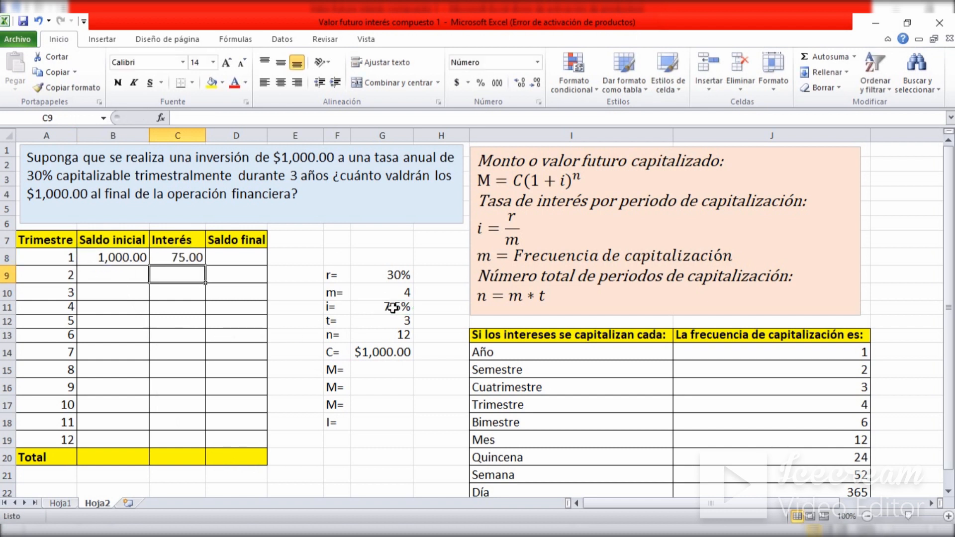
- Calculate the final balance of quarter 1 in cell D8 with the formula =B8+C8
key(Up)
key(Right)
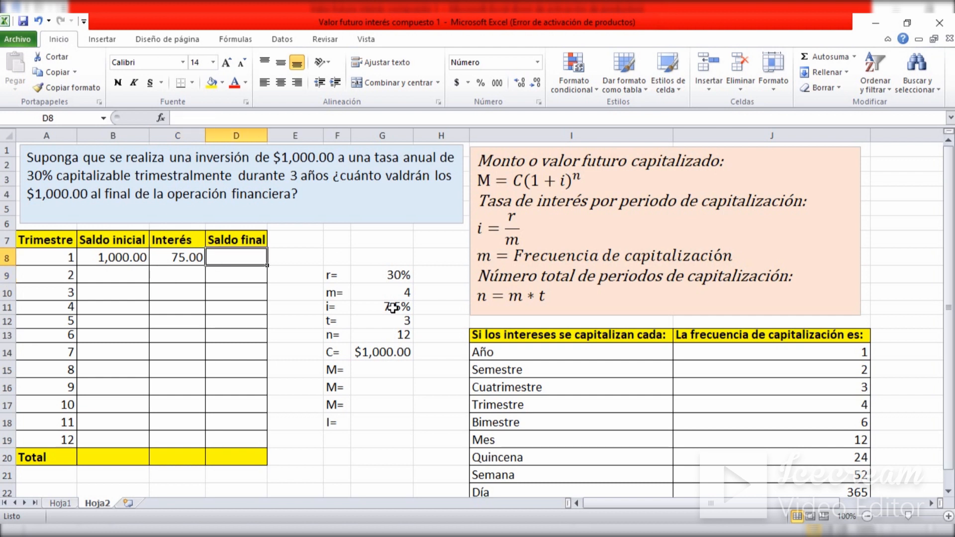
text(=)
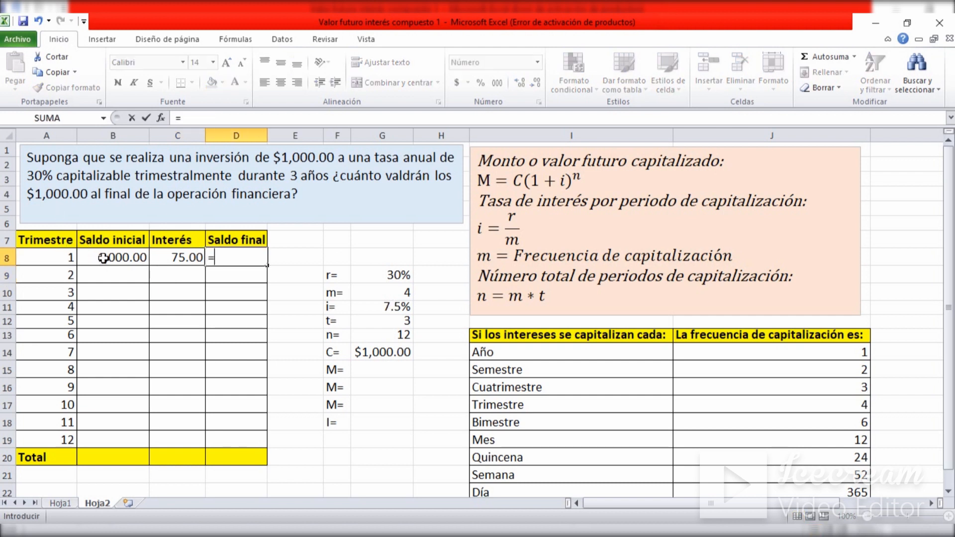
click(103, 258)
text(+)
click(168, 256)
key(Return)
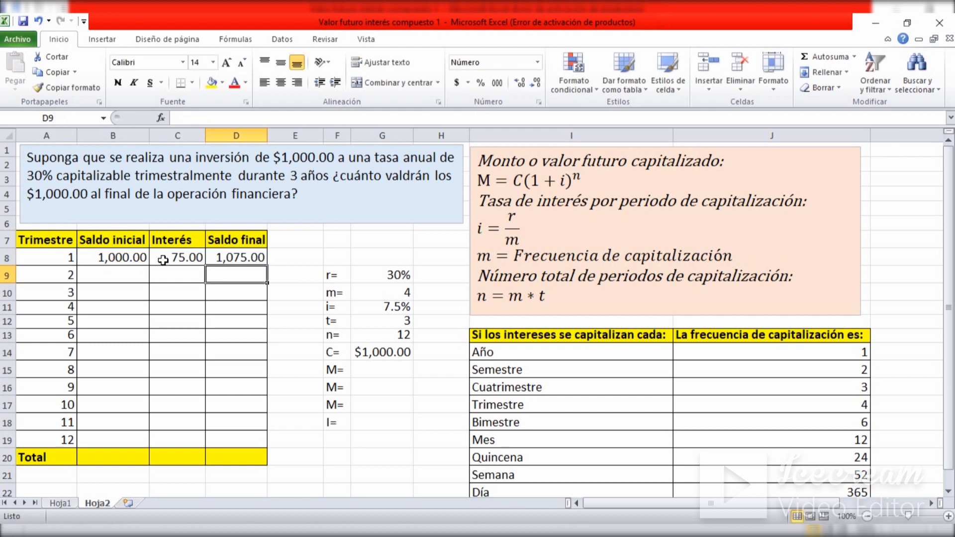
- Set the initial balance of quarter 2 in cell B9 to the previous final balance with =D8
click(102, 275)
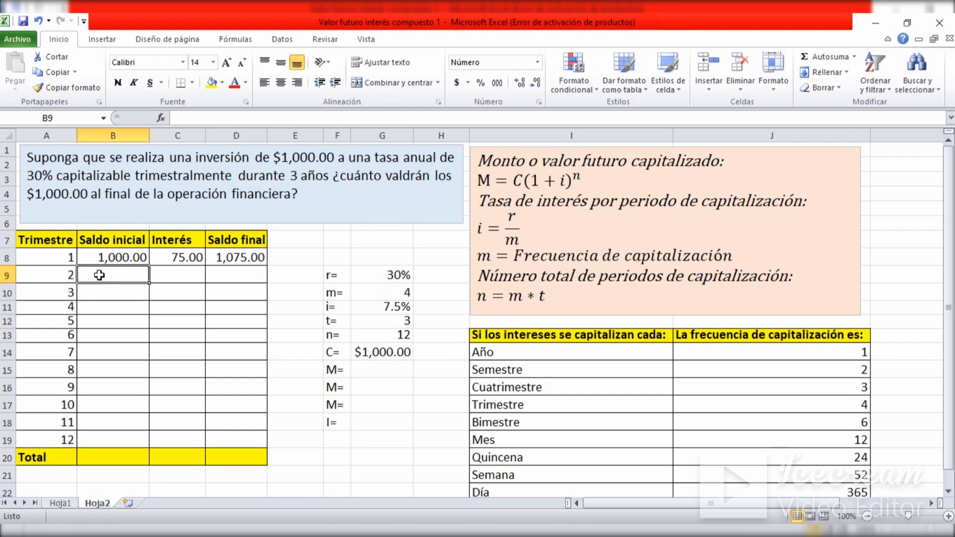
text(=)
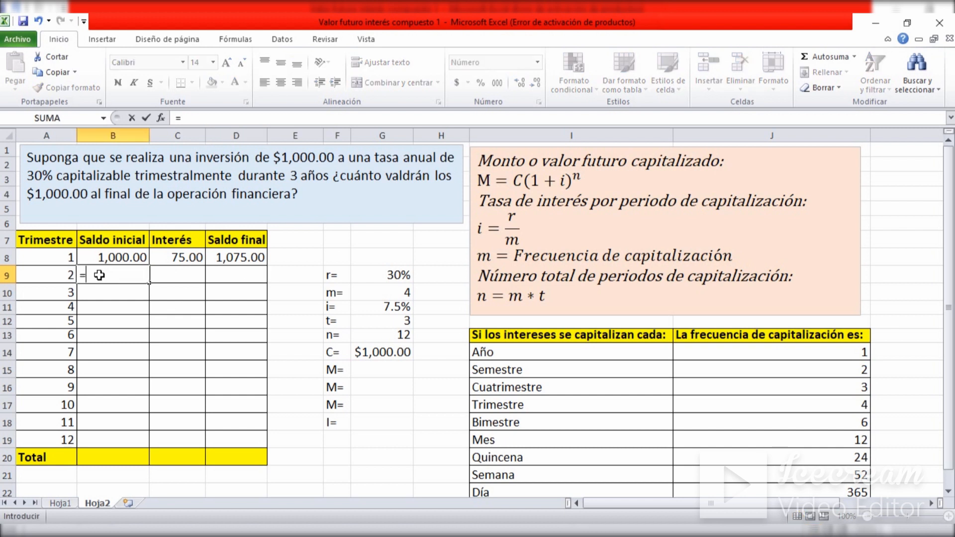
click(245, 258)
key(Return)
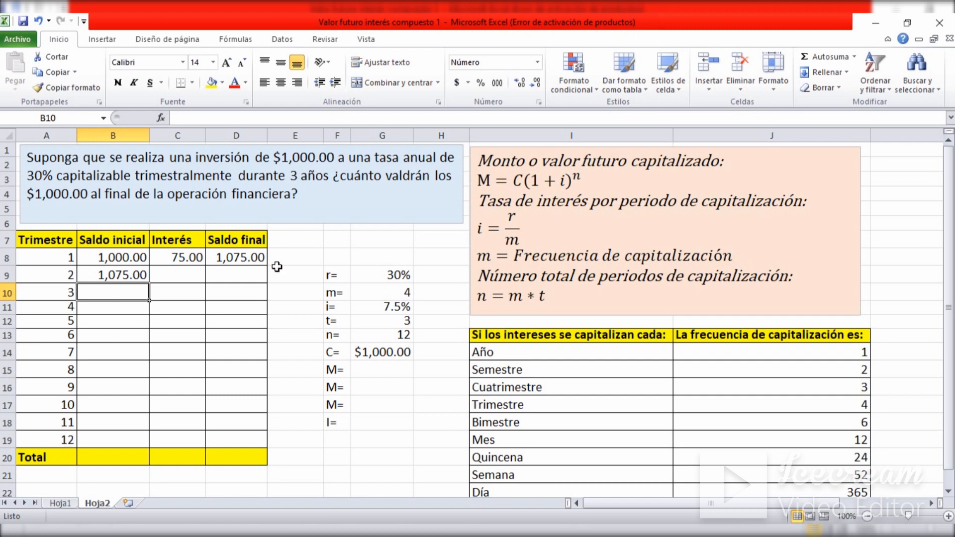
- Calculate the interest of quarter 2 in cell C9 with the formula =B9*G11
key(Up)
key(Right)
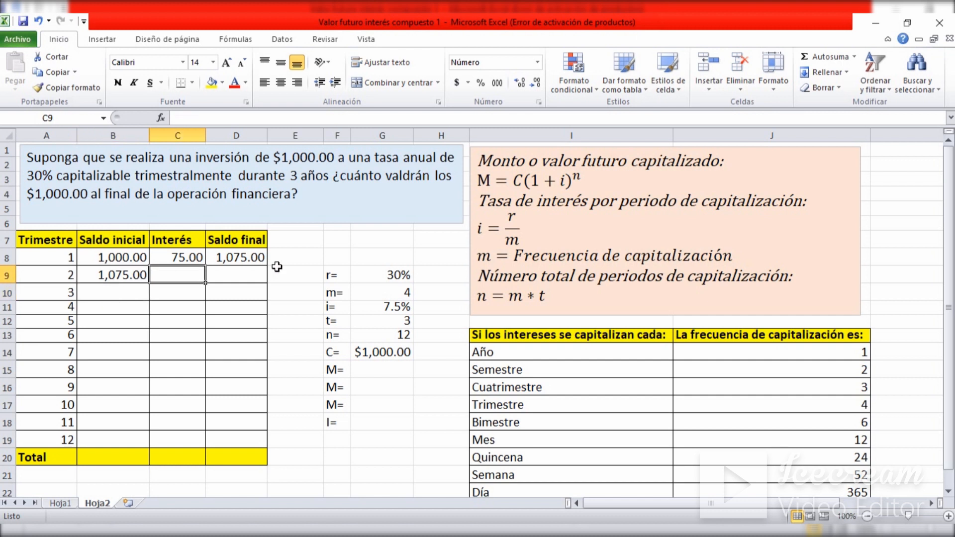
text(=)
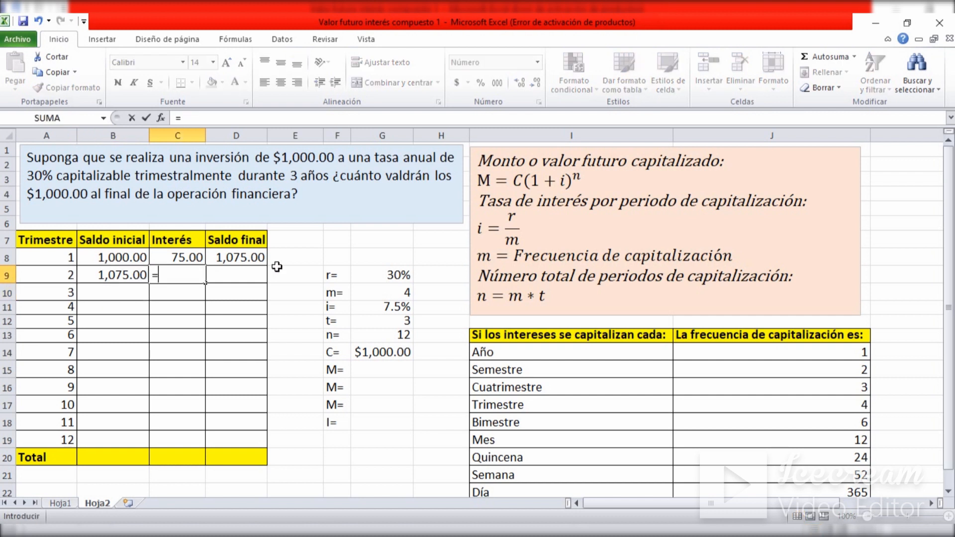
click(123, 279)
text(*)
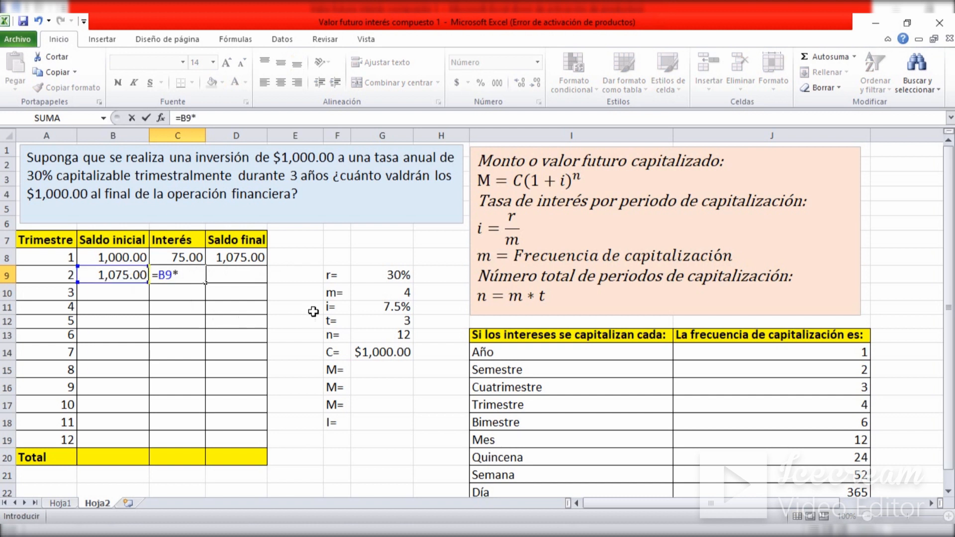
click(374, 309)
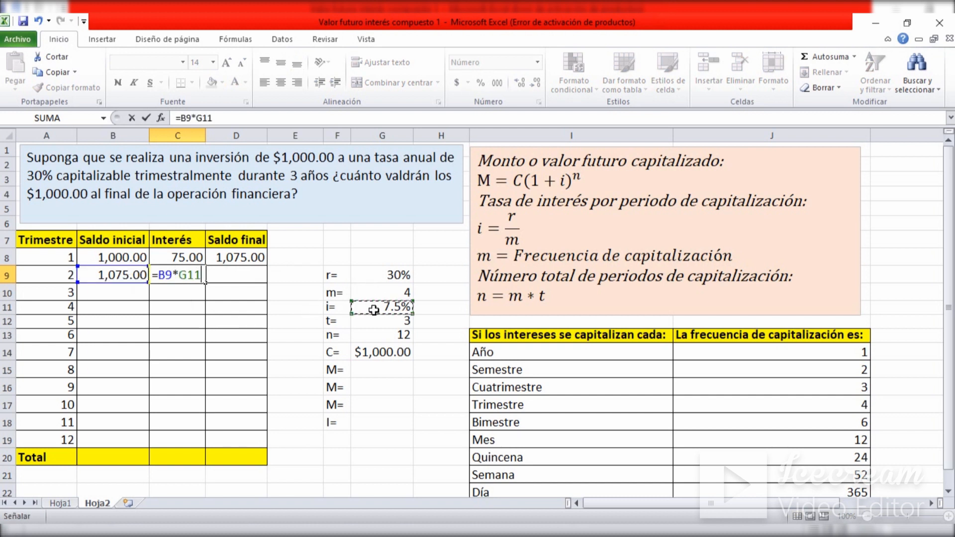
key(Return)
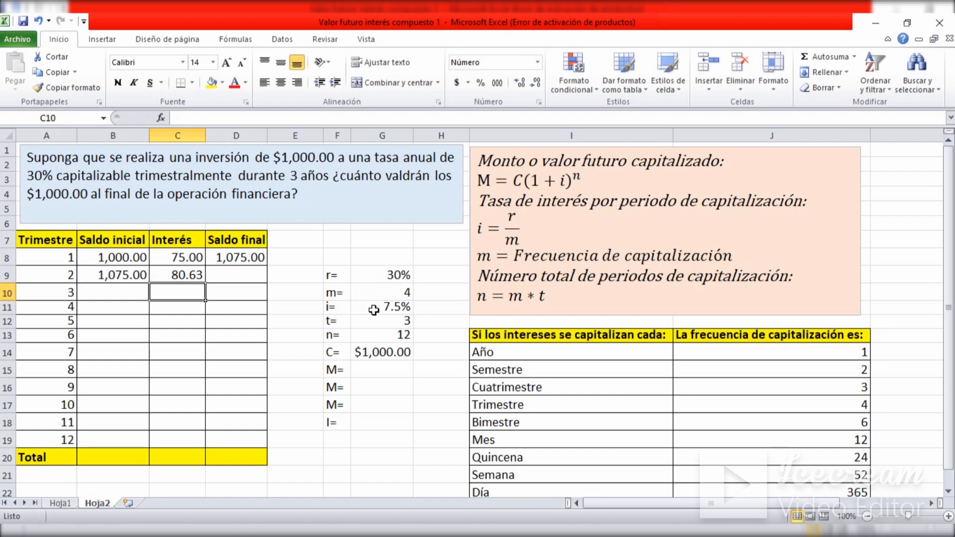
- Calculate the final balance of quarter 2 in cell D9 with the formula =B9+C9
key(Up)
key(Right)
text(=)
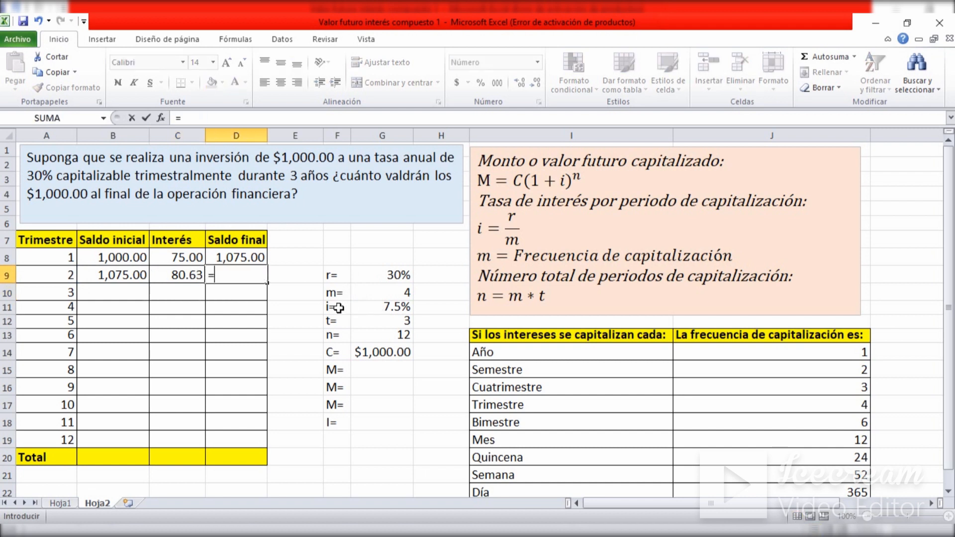
click(114, 274)
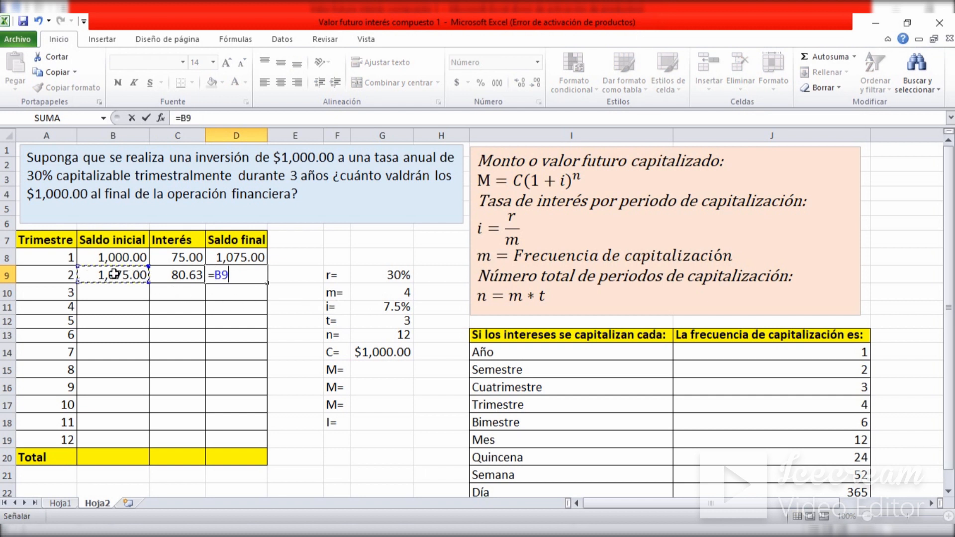
text(+)
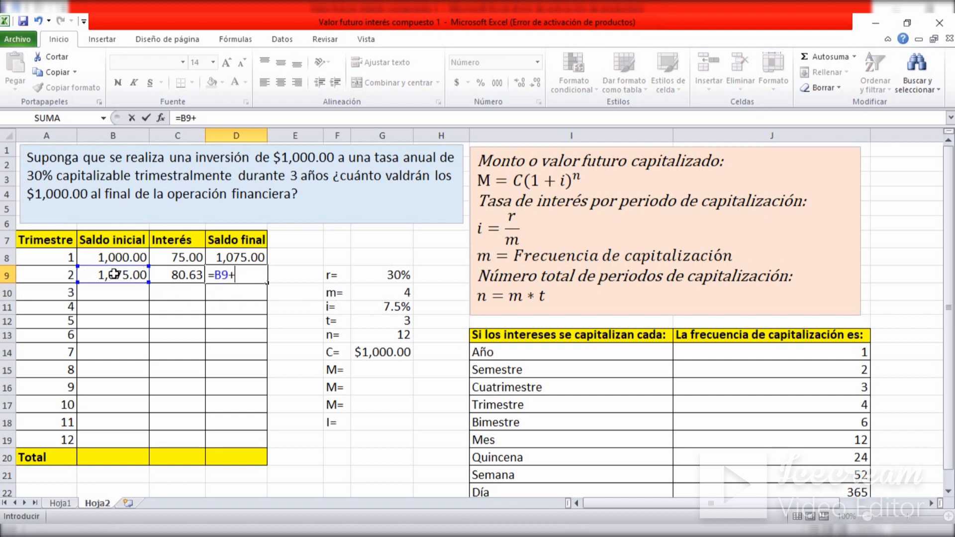
click(176, 276)
key(Return)
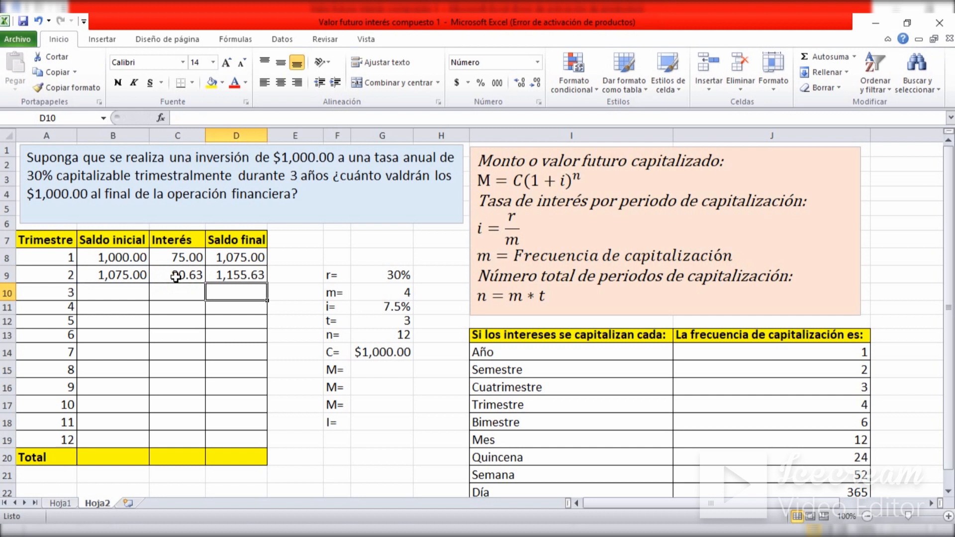
- Make the rate reference absolute in the quarter 2 interest formula in C9, giving =B9*$G$11
key(Left)
click(176, 276)
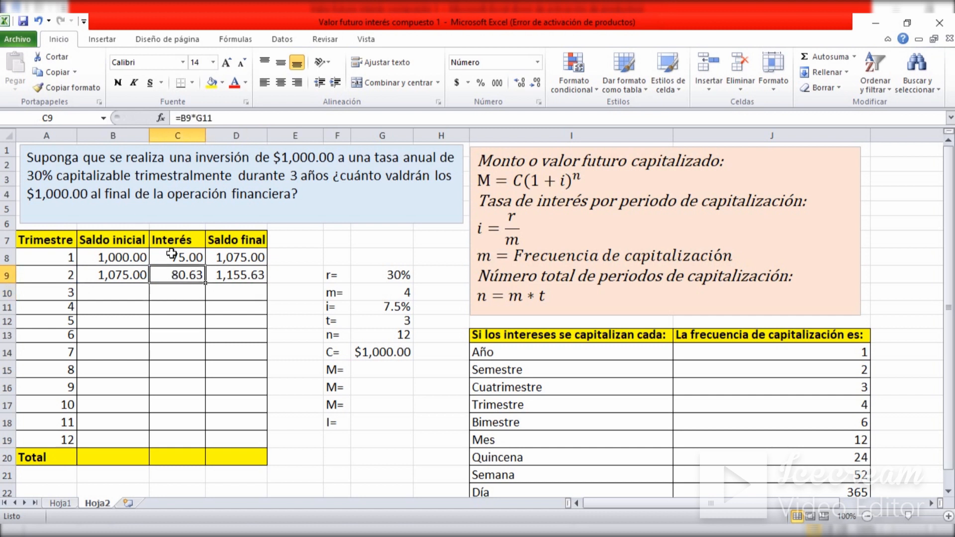
click(197, 118)
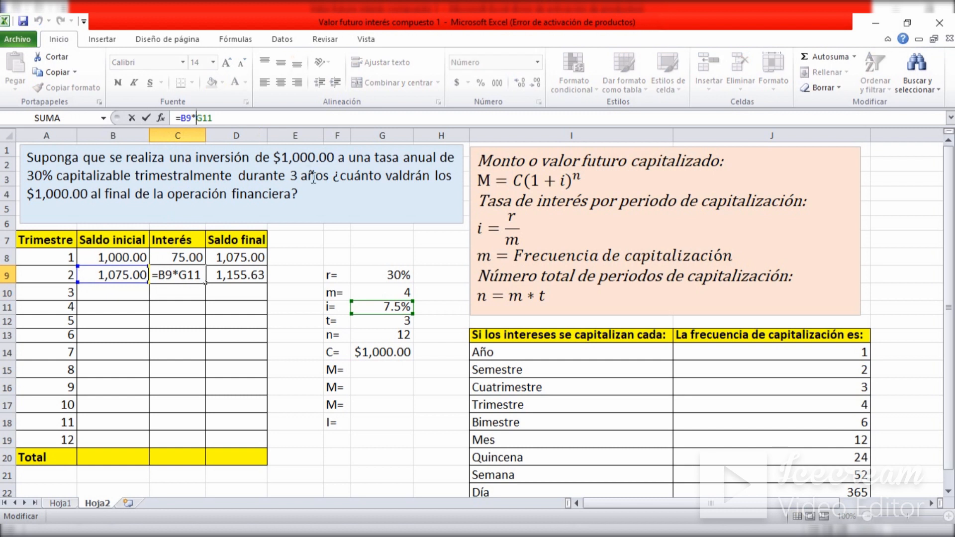
text($)
key(Right)
text($)
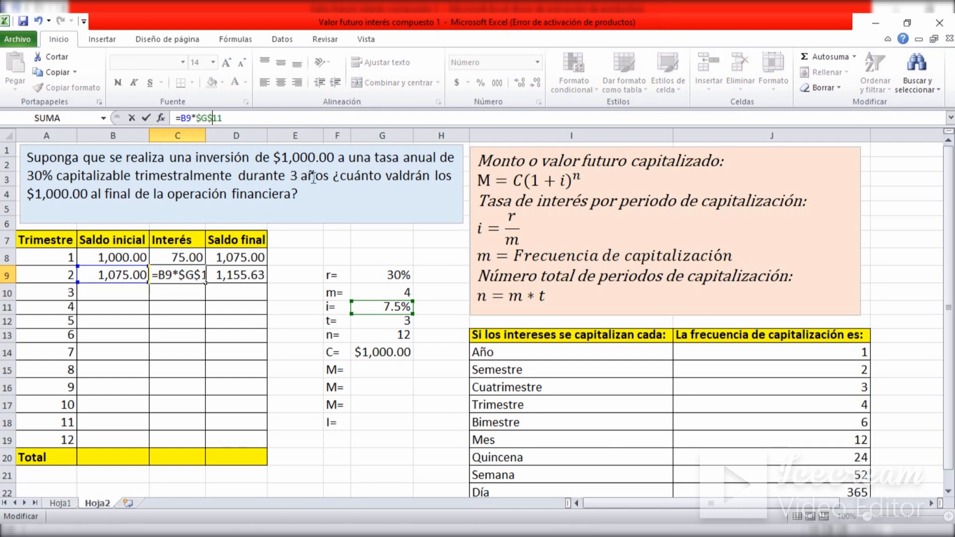
key(Return)
- Fill the quarter 2 initial balance, interest and final balance formulas from B9, C9 and D9 down to quarter 12 in row 19
click(97, 275)
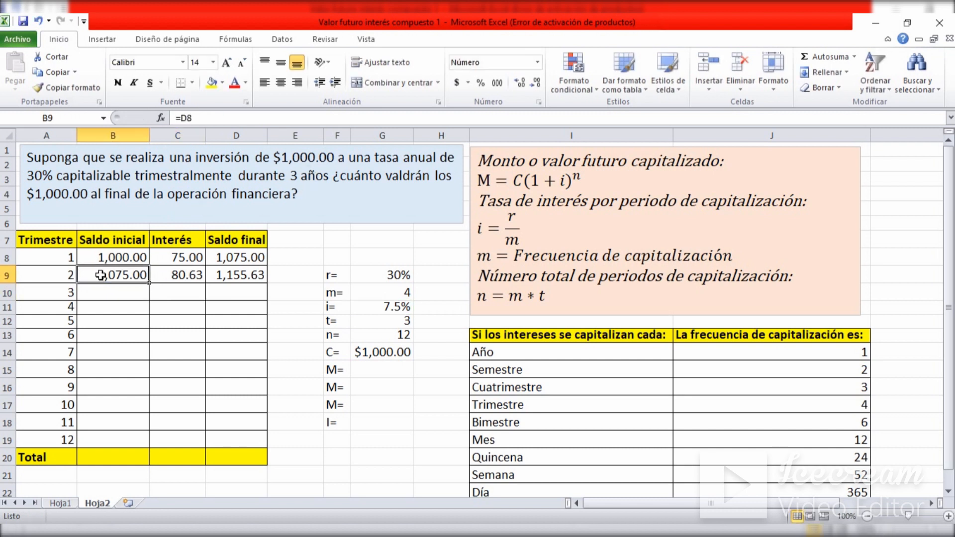
drag(149, 282, 131, 441)
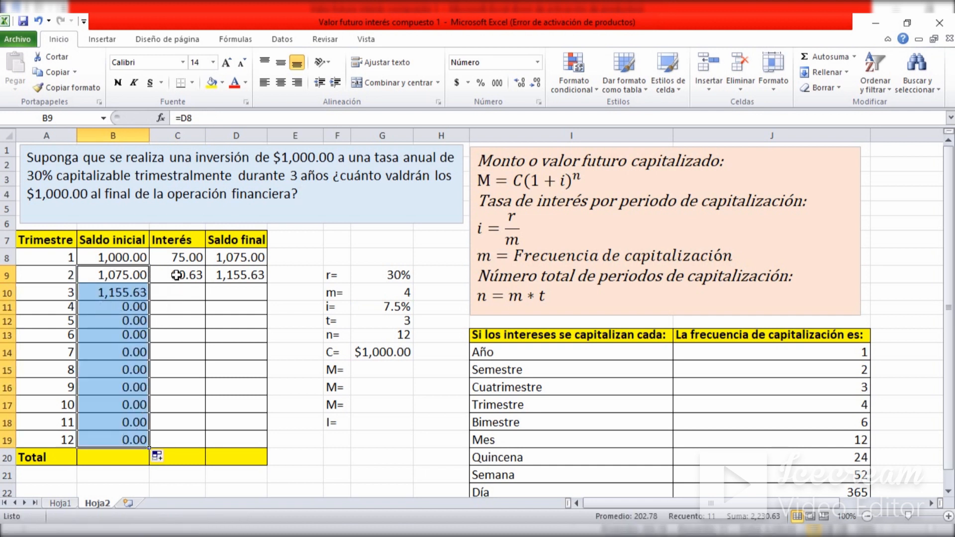
click(176, 275)
drag(205, 283, 194, 440)
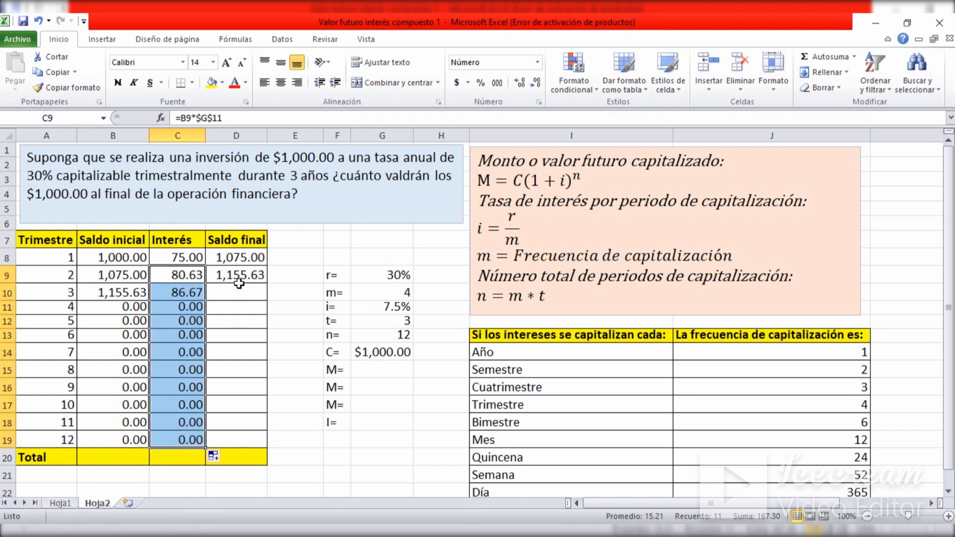
click(240, 294)
click(241, 276)
drag(267, 283, 234, 441)
click(371, 421)
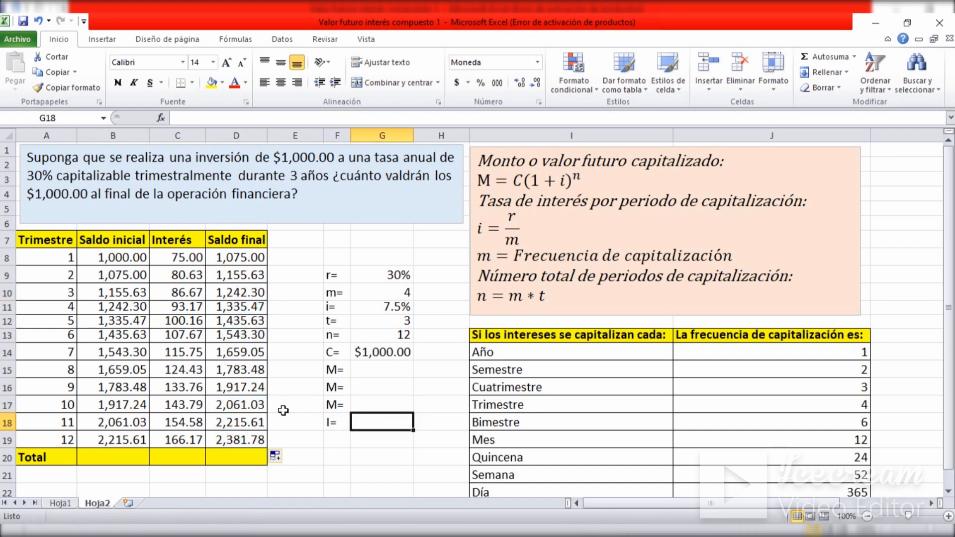
- Enter the final balance of quarter 12, 2381.78, as the first future value M in cell G15
click(238, 444)
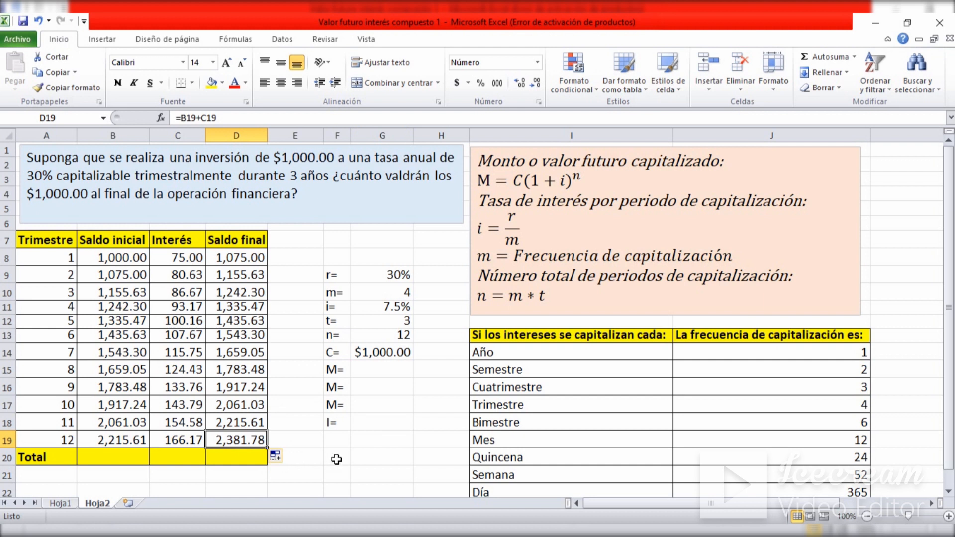
click(382, 371)
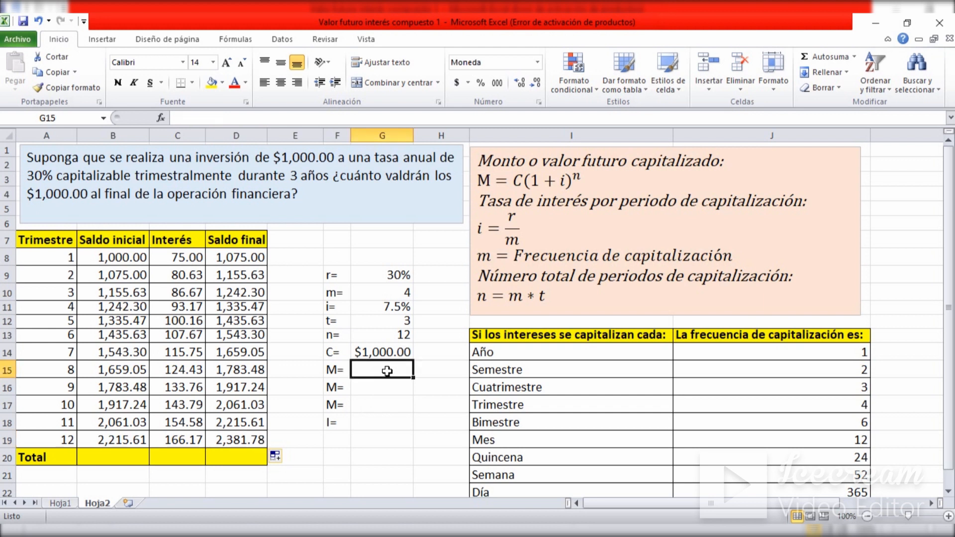
text(23)
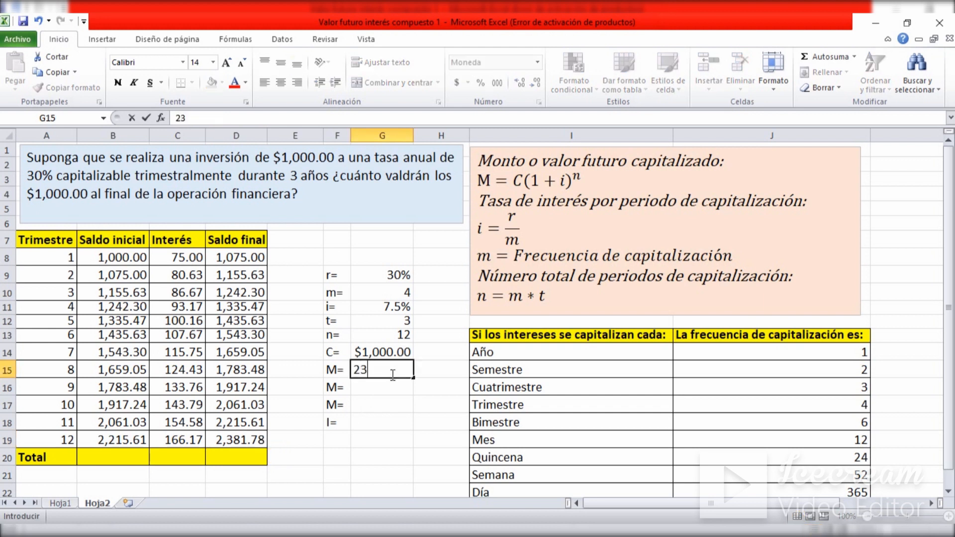
text(81.78)
key(Return)
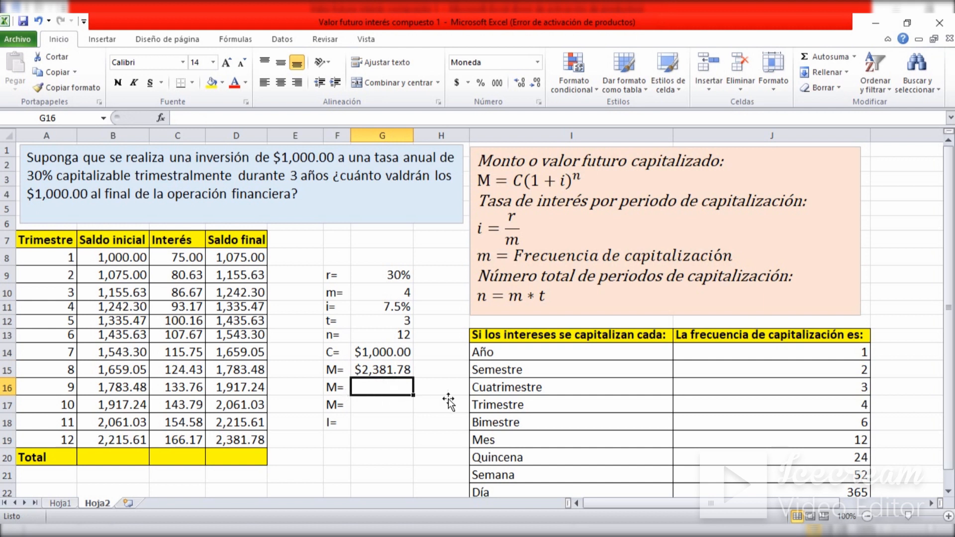
- Calculate the second future value M in cell G16 with the compound interest formula =G14*(1+G11)^12
text(=)
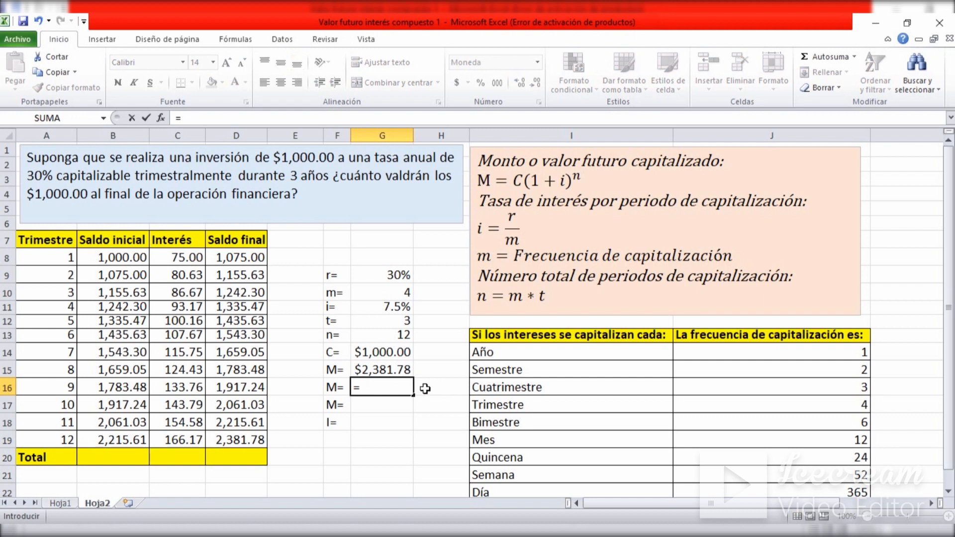
drag(476, 181, 585, 181)
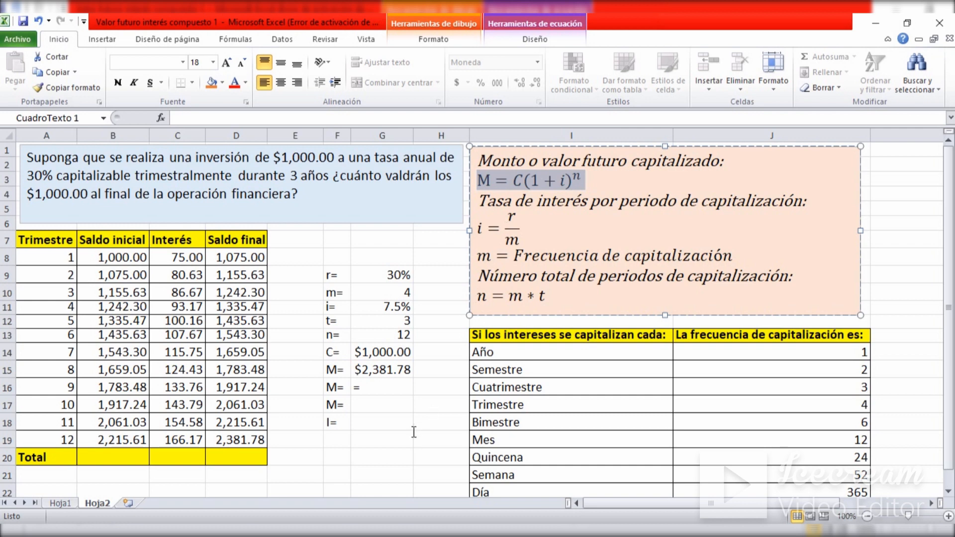
click(393, 387)
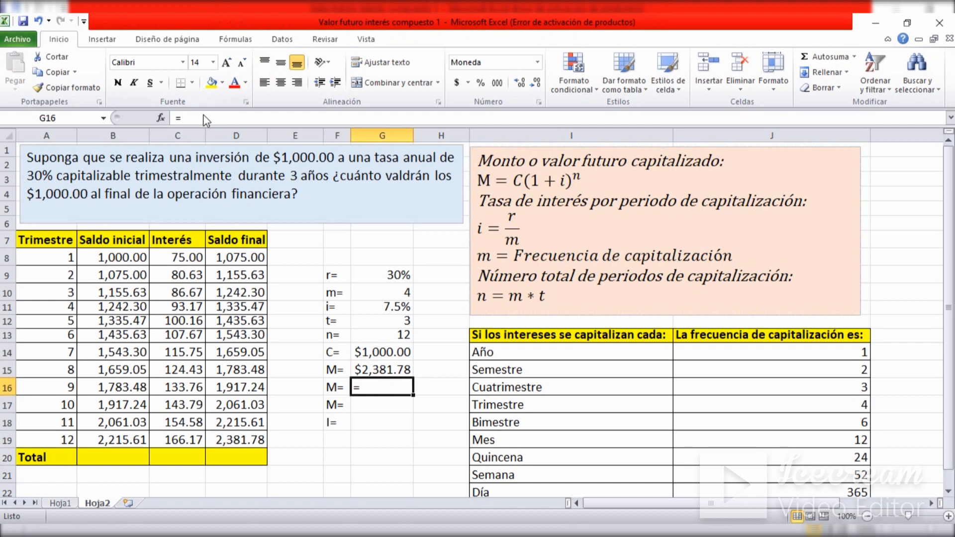
click(214, 118)
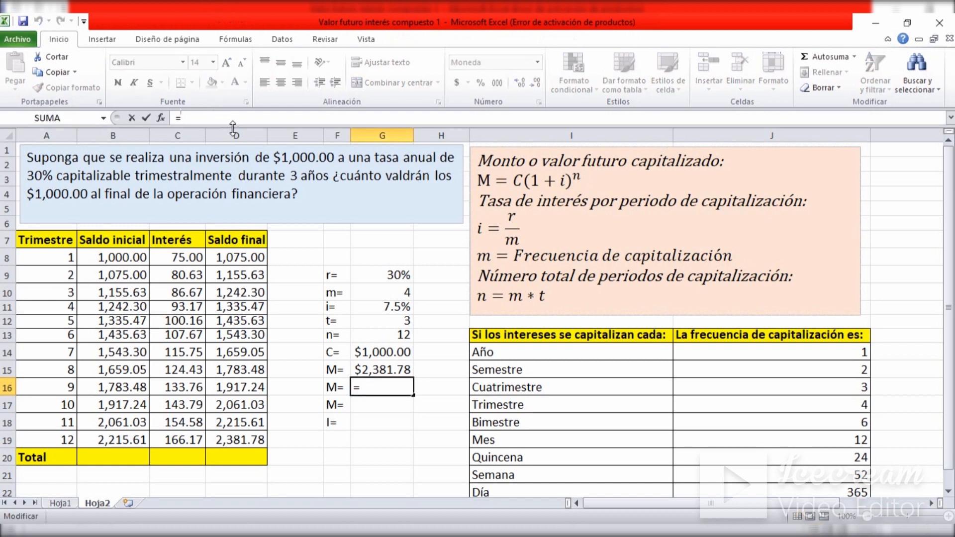
click(371, 352)
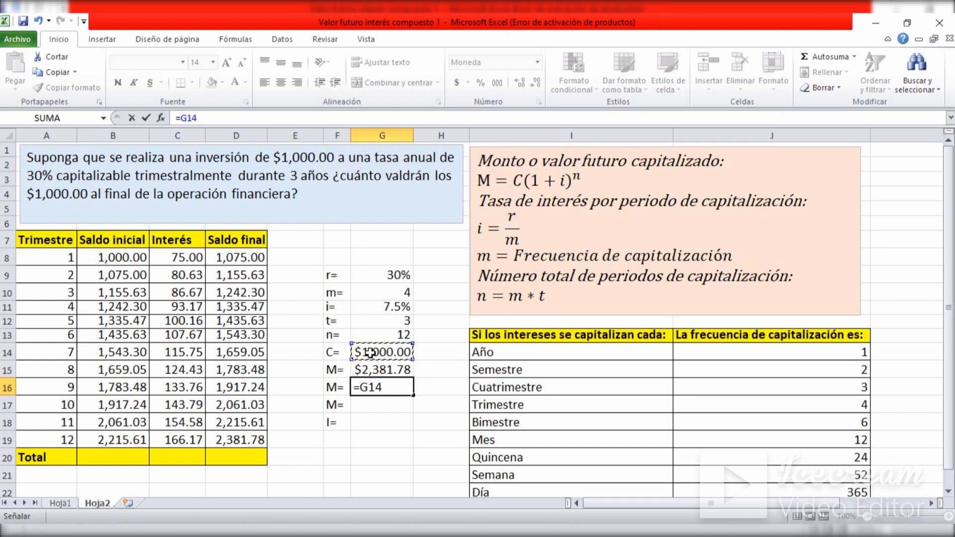
text(*(1+)
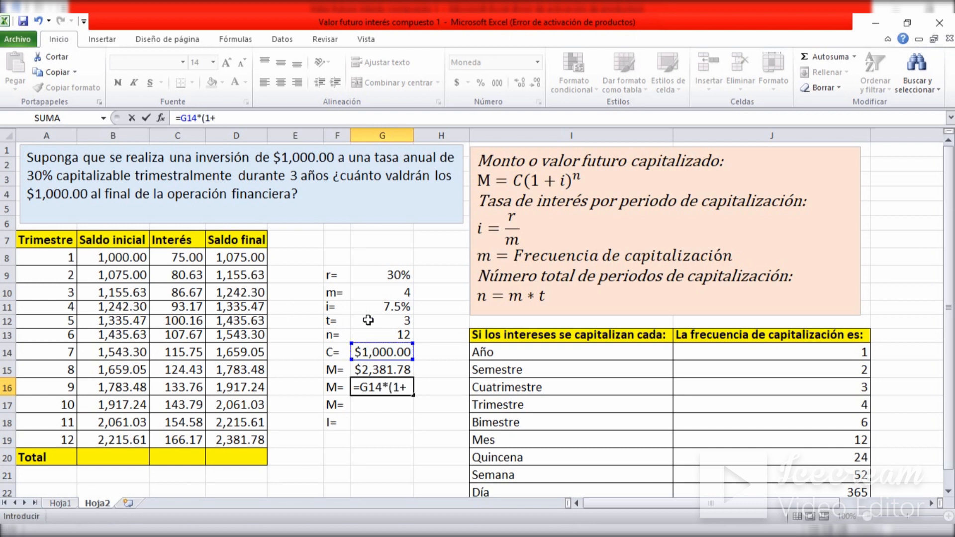
click(377, 307)
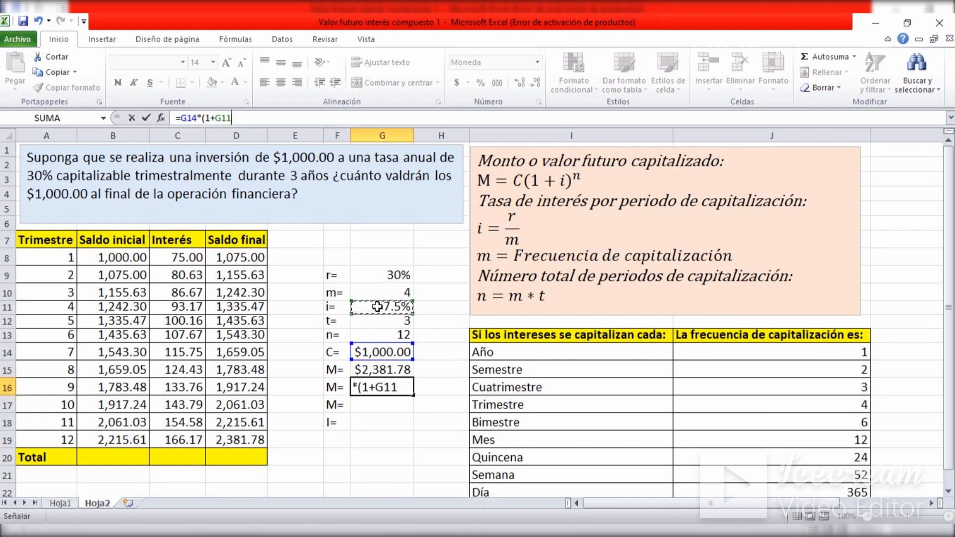
text()^12)
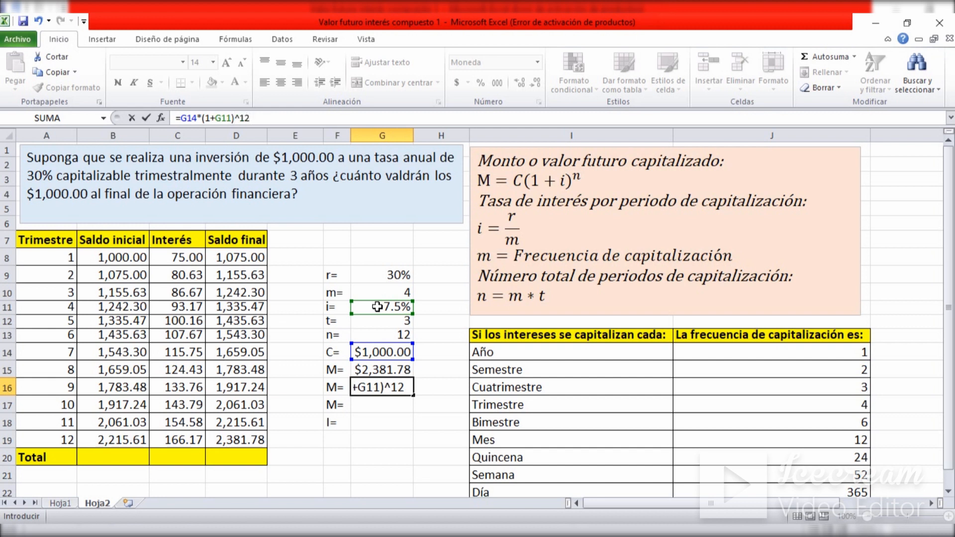
key(Return)
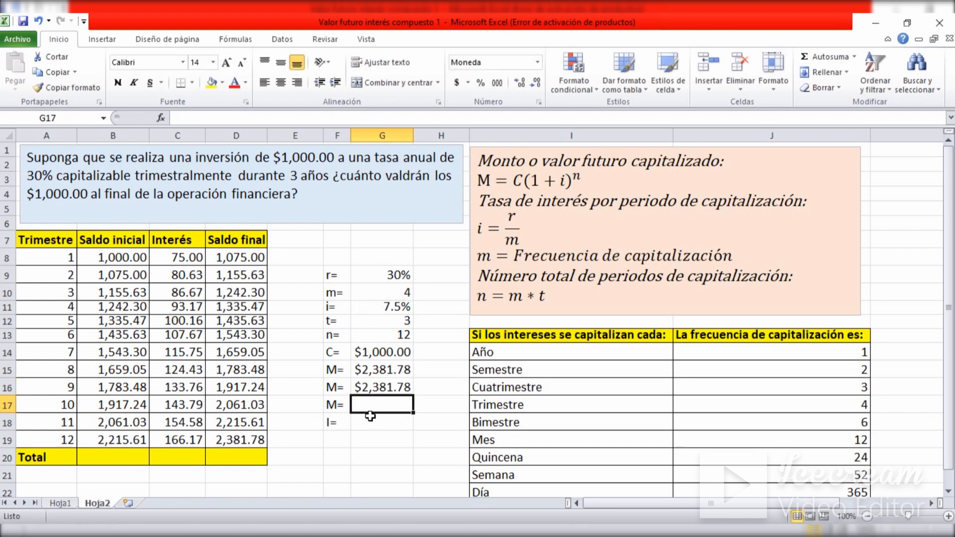
- Calculate the third future value M in cell G17 with the financial function =VF(G11,G13,0,-1000,0)
text(=)
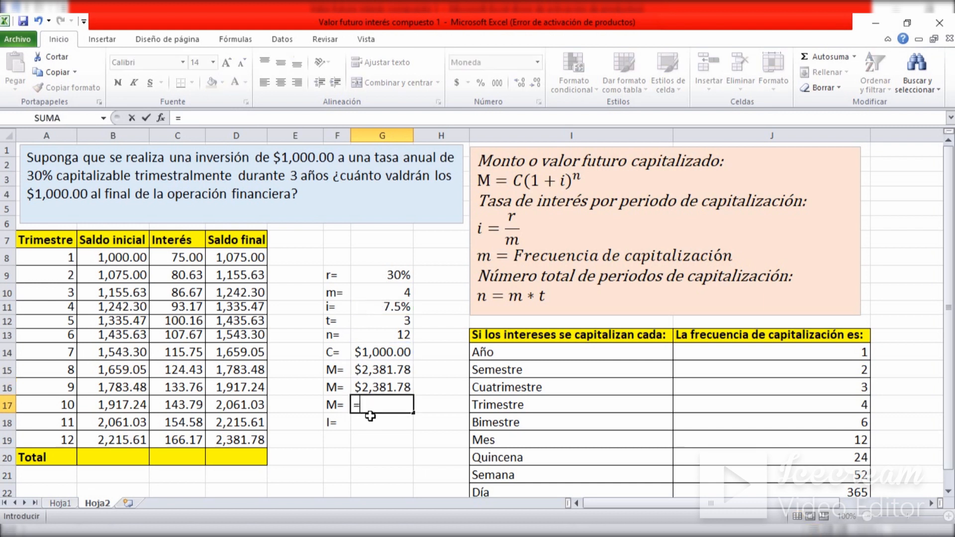
text(vf)
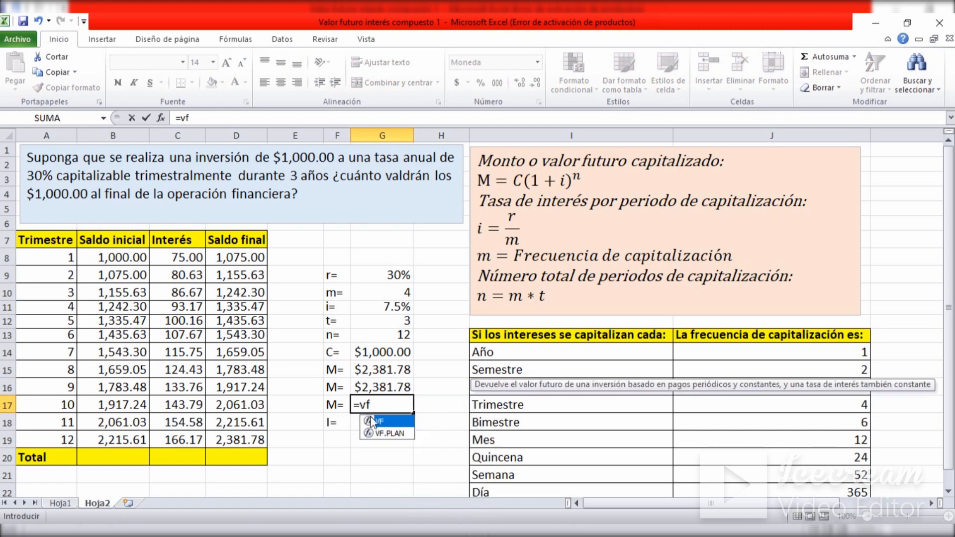
double_click(393, 422)
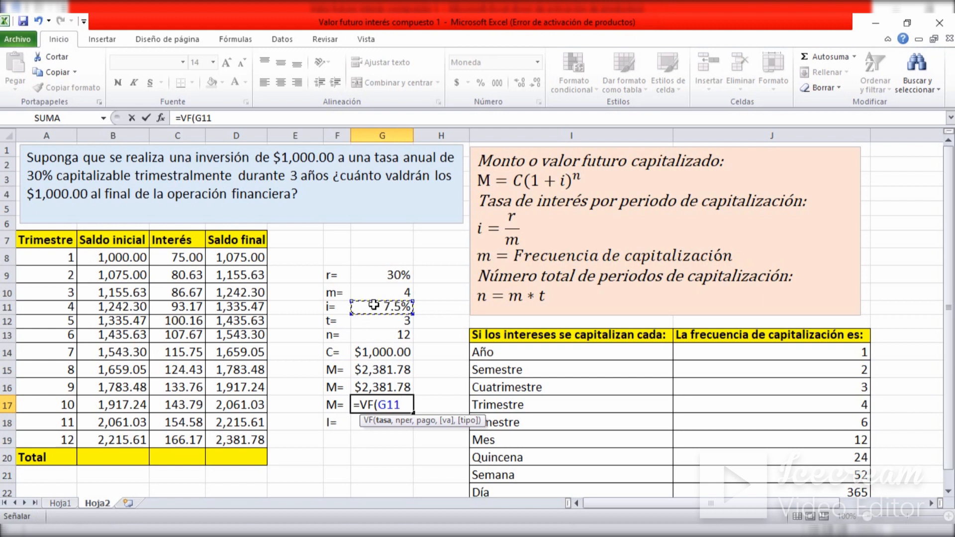
text(,)
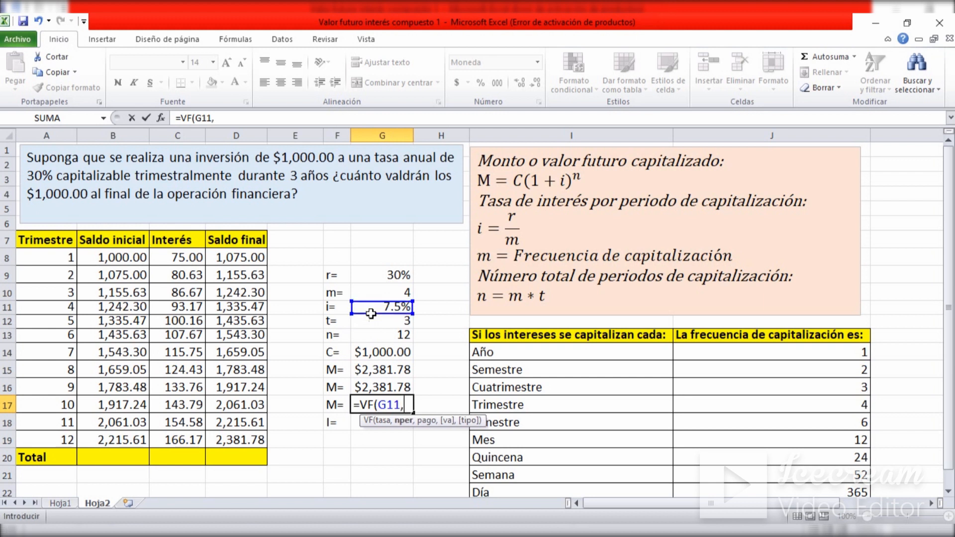
click(369, 335)
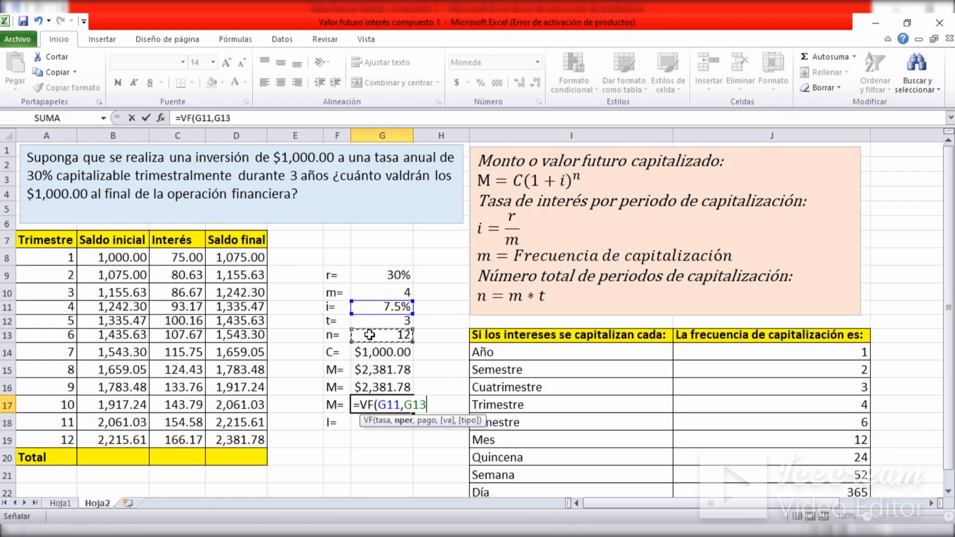
text(,0)
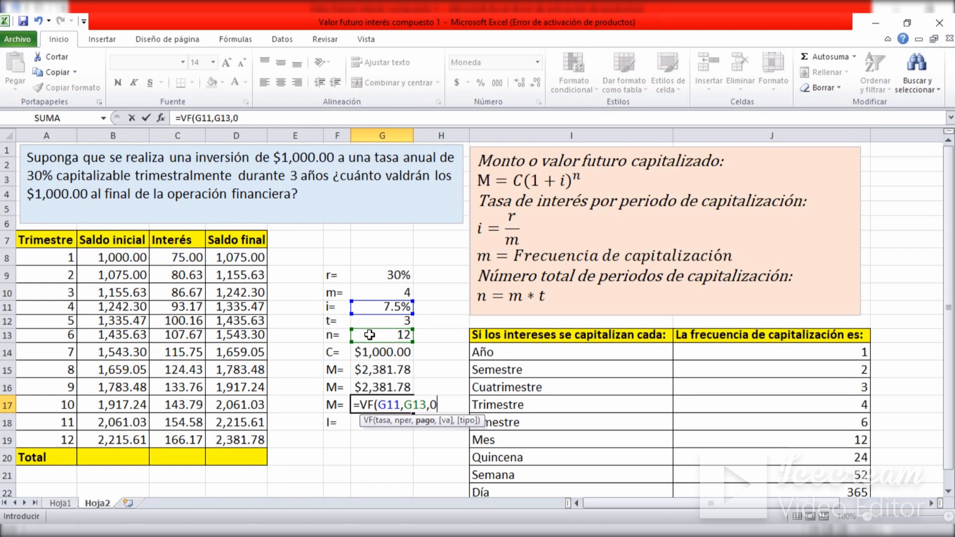
text(,)
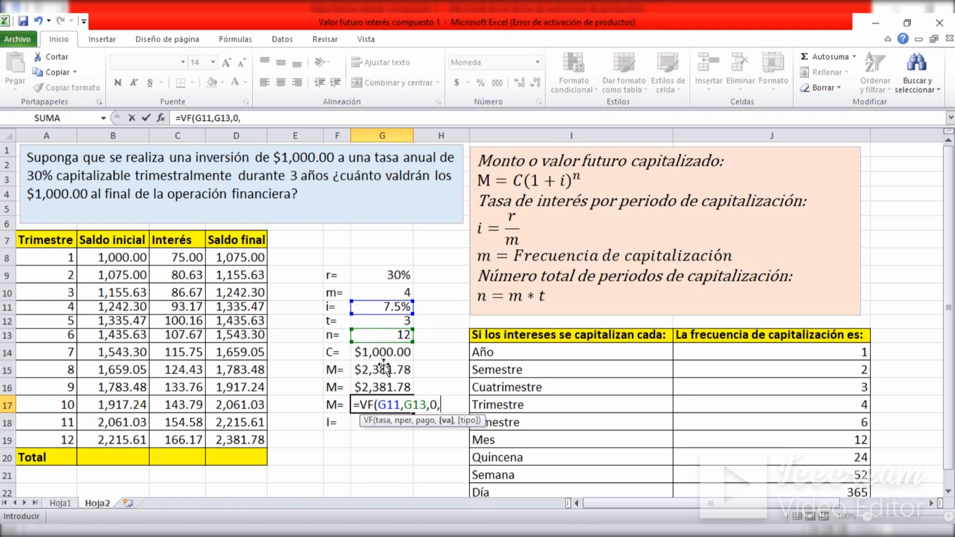
text(-1000)
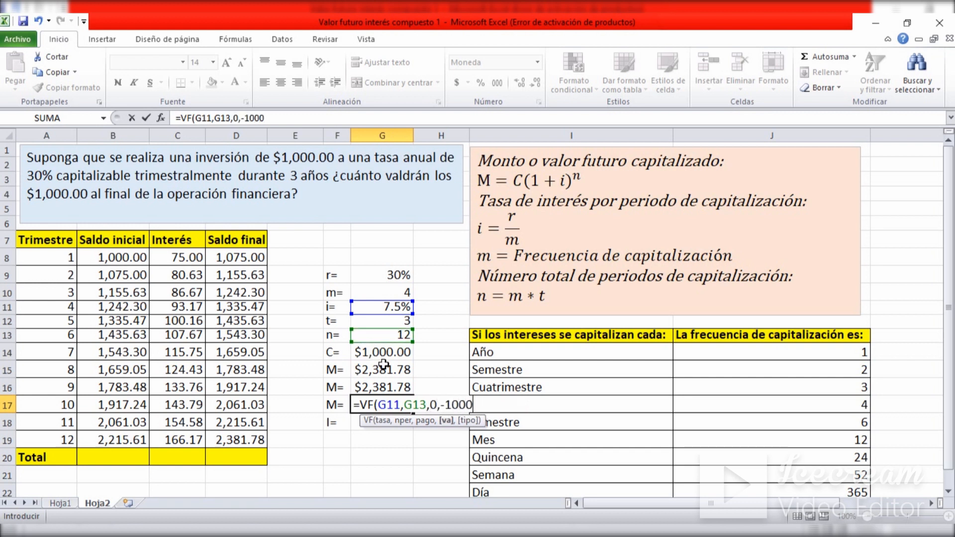
text(,)
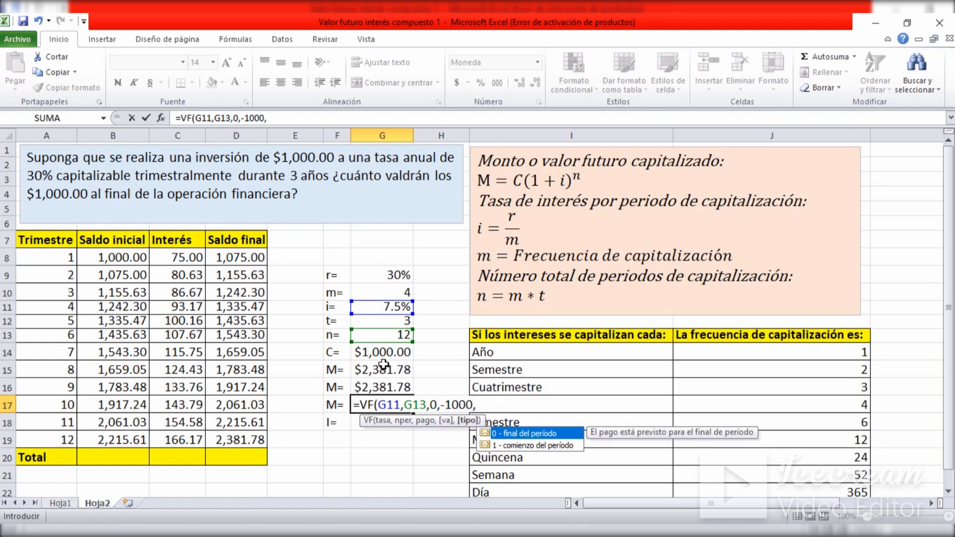
text(0))
key(Return)
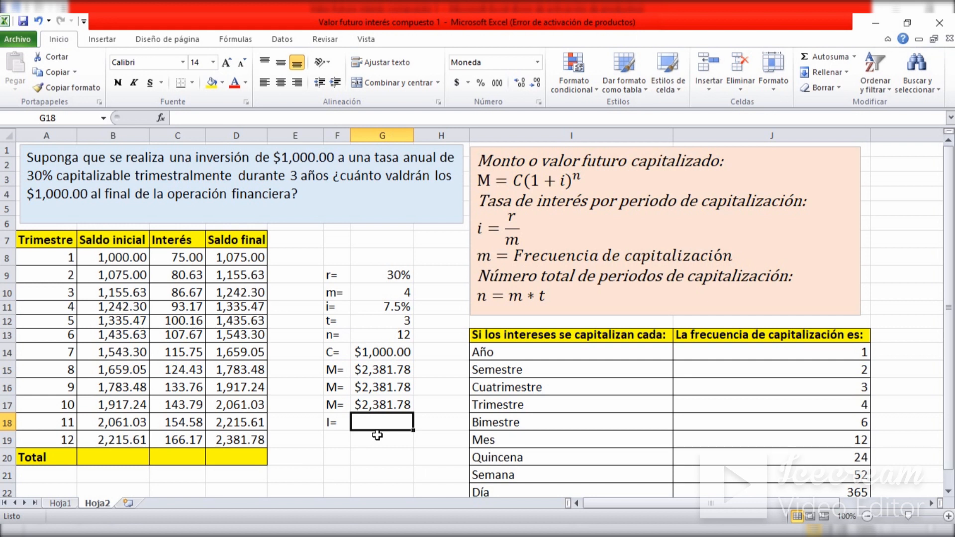
- Calculate the interest I in cell G18 with =D19-B8, subtracting the first initial balance from the quarter 12 final balance
text(=)
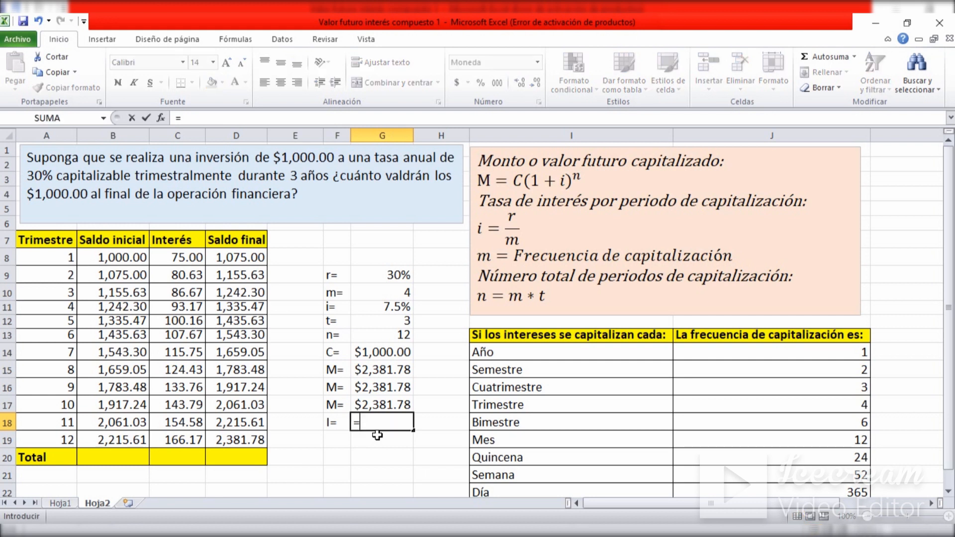
click(224, 444)
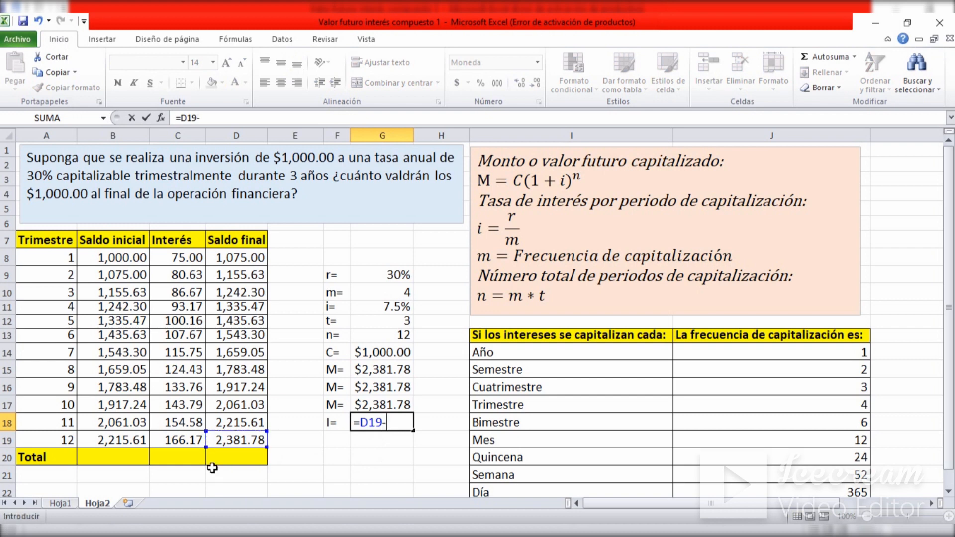
text(-)
click(99, 266)
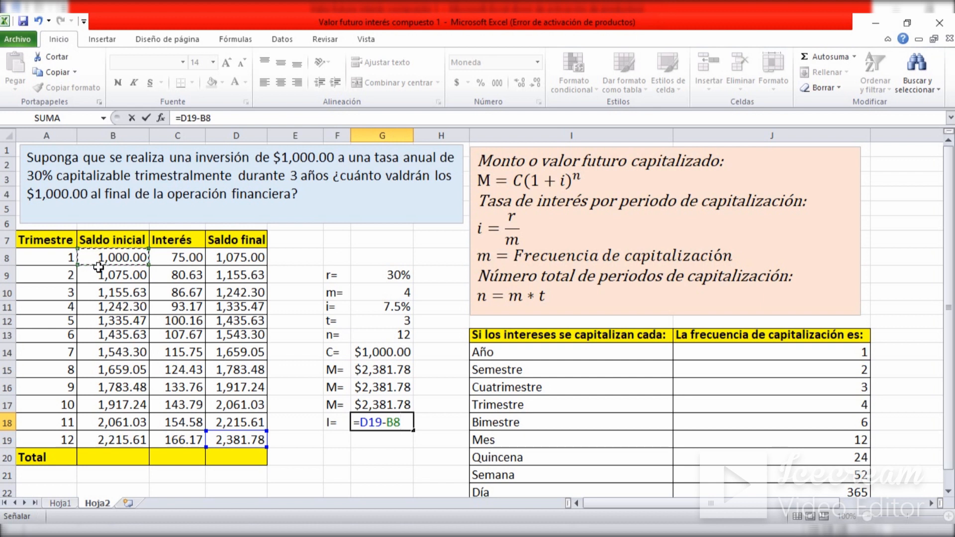
key(Return)
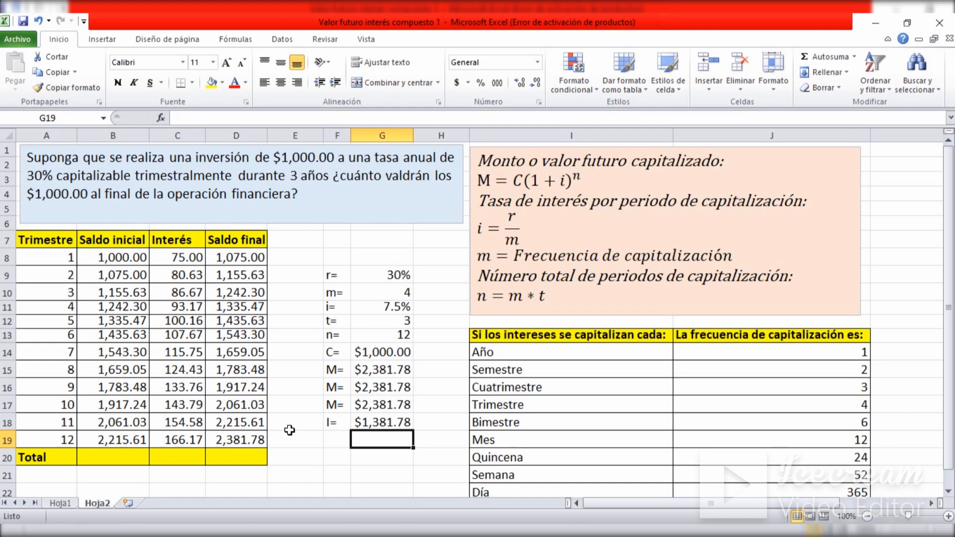
- Total the Interés column in cell C20 with =SUMA(C8:C19)
click(188, 459)
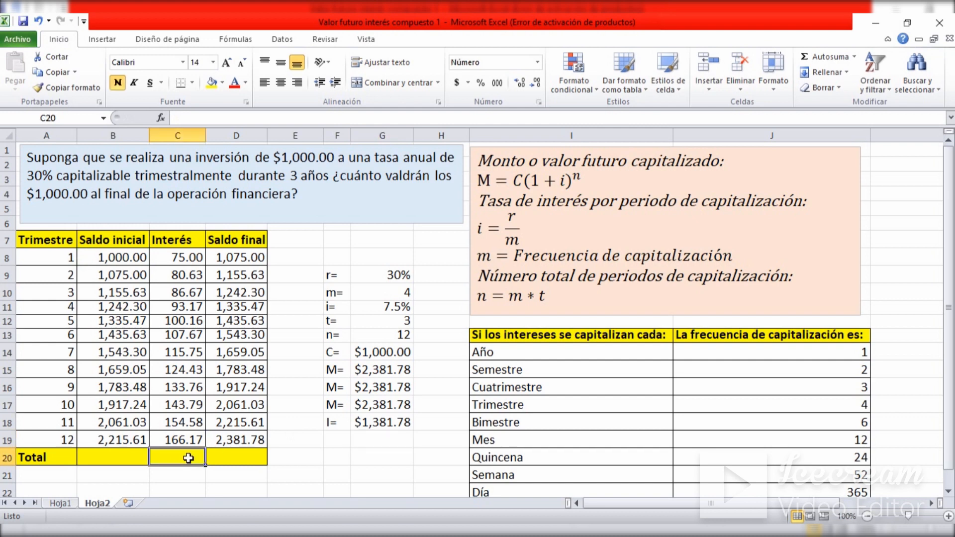
text(=suma)
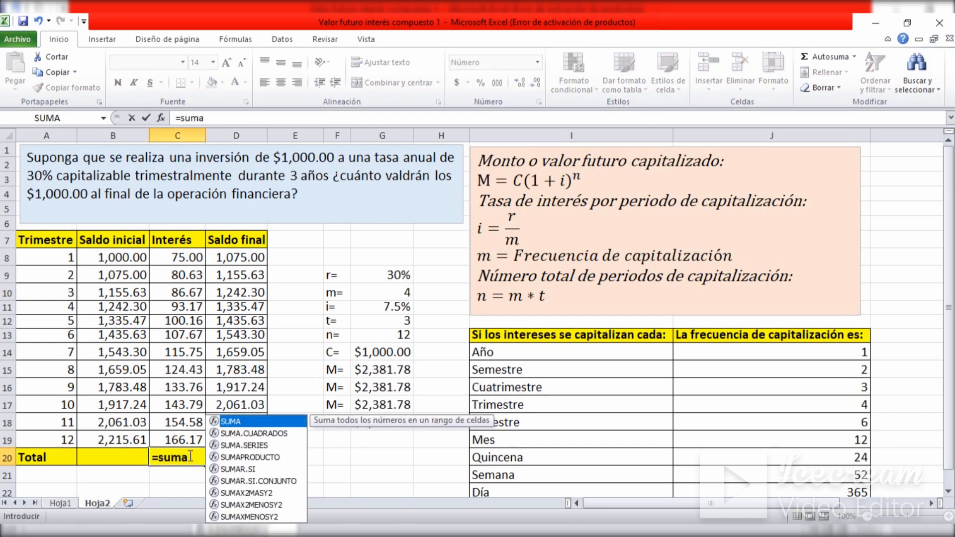
double_click(238, 422)
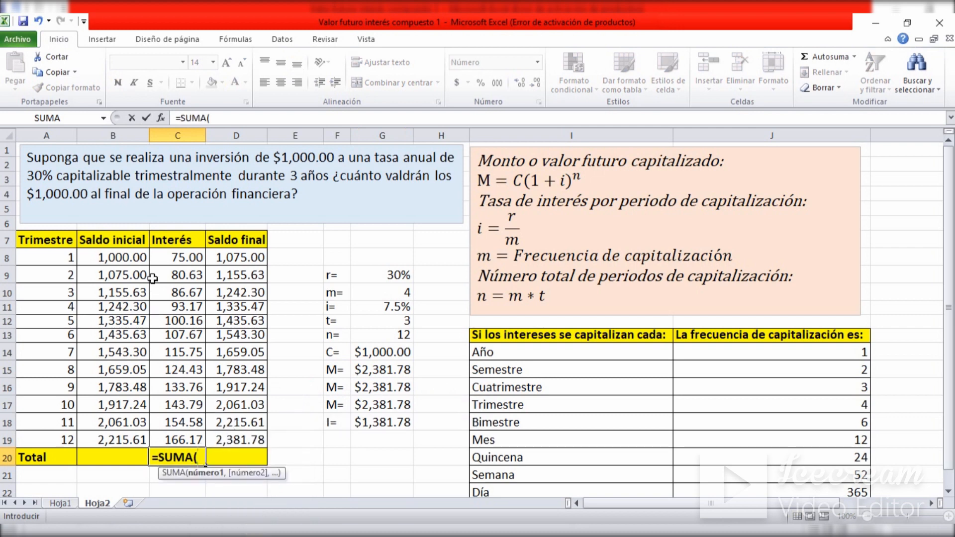
drag(166, 257, 172, 439)
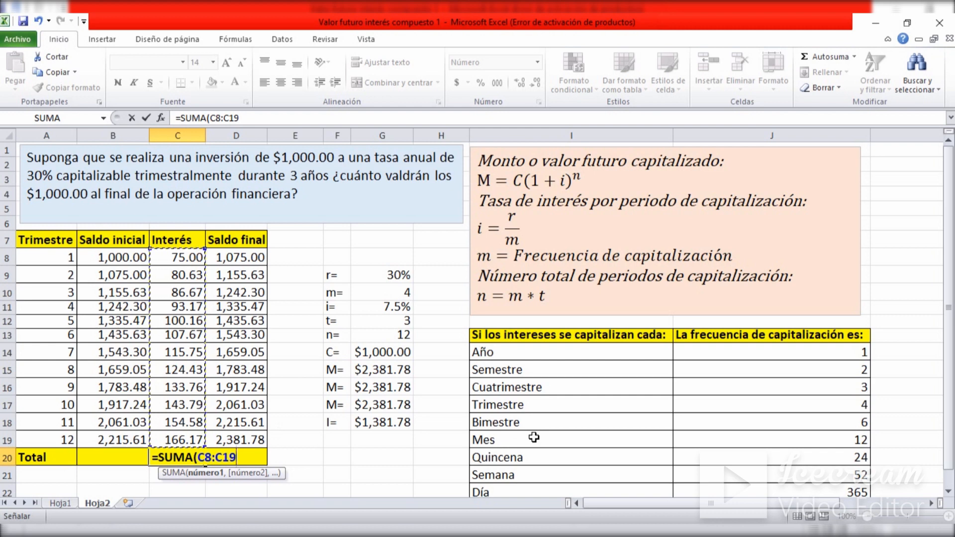
text())
key(Return)
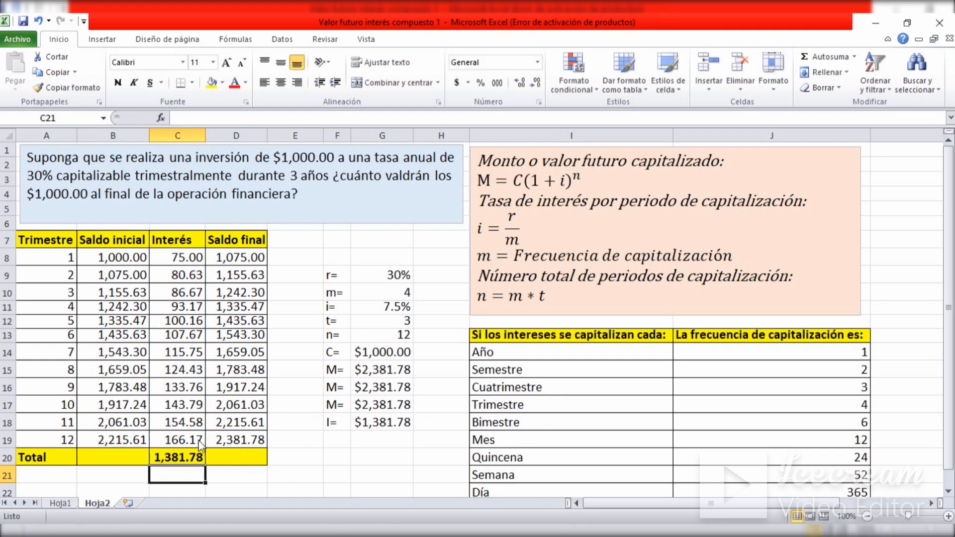
- Insert an empty 2-D clustered column chart, starting from the blank cell G20
click(358, 458)
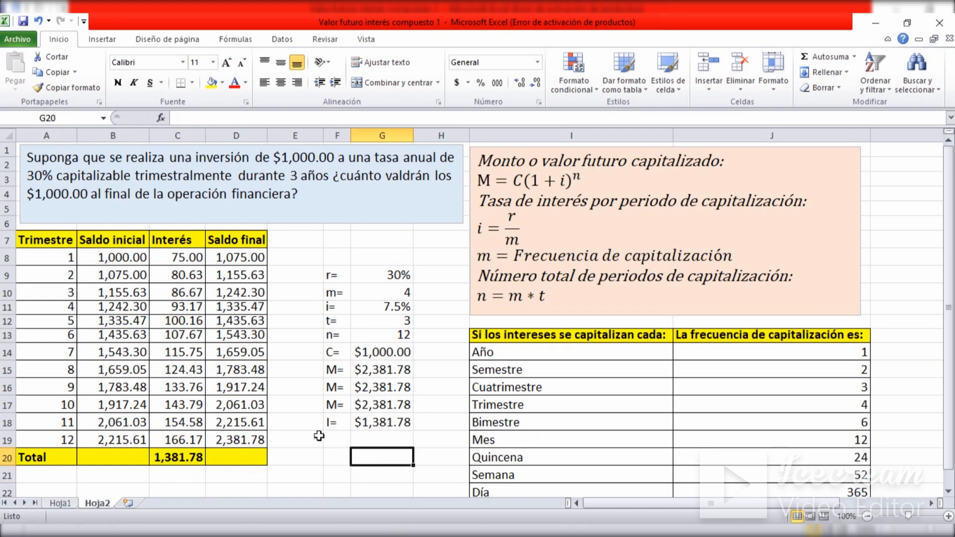
click(102, 41)
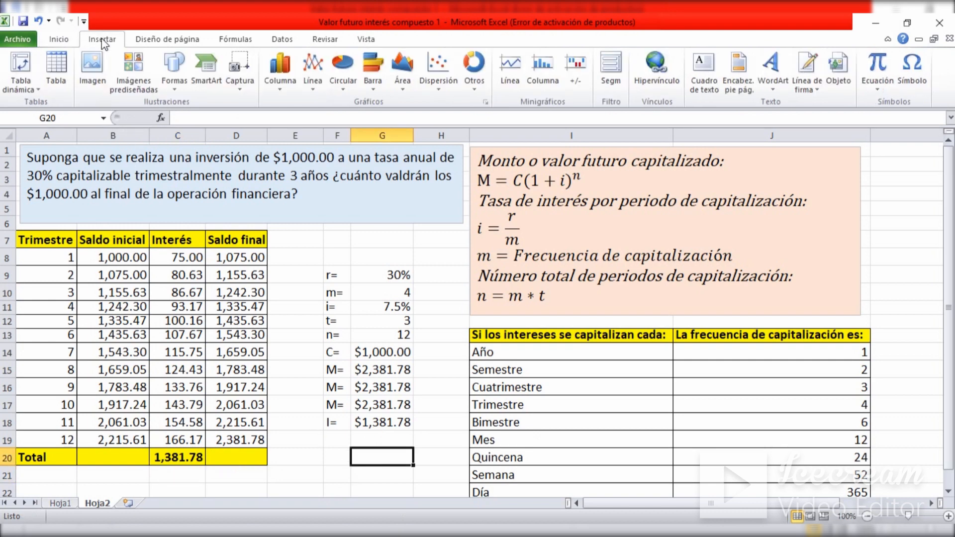
click(277, 67)
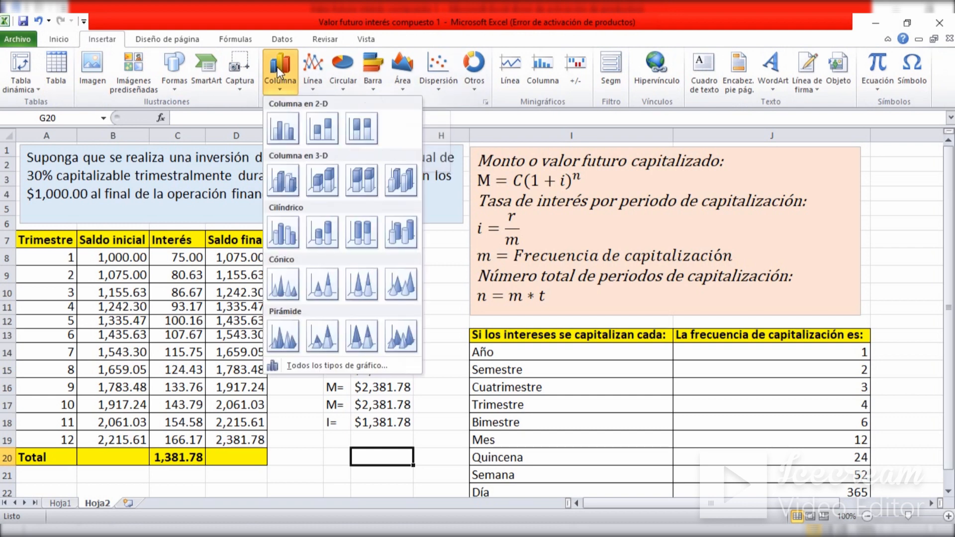
click(286, 132)
drag(595, 226, 673, 228)
- Add a data series named Monto to the chart, using the final balances in D8:D19 as its values
right_click(637, 262)
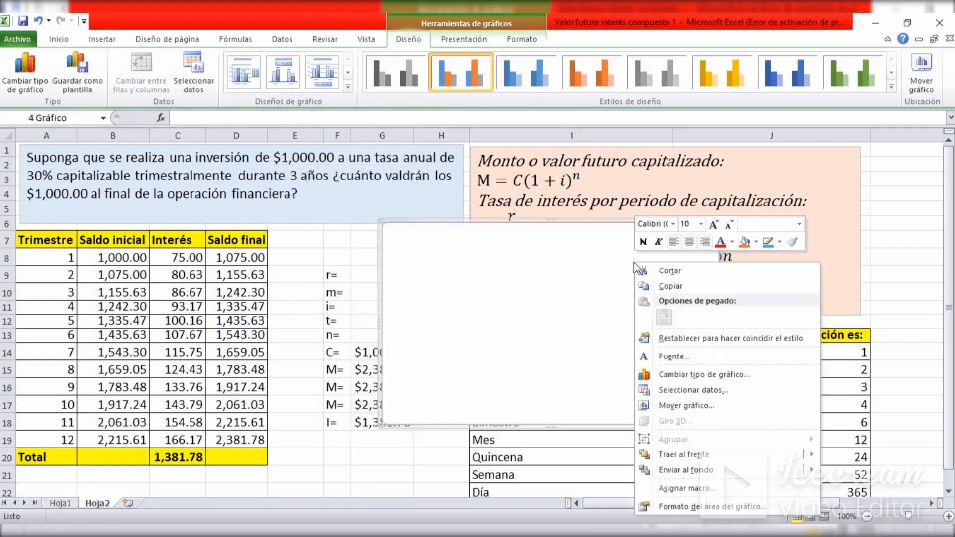
click(692, 390)
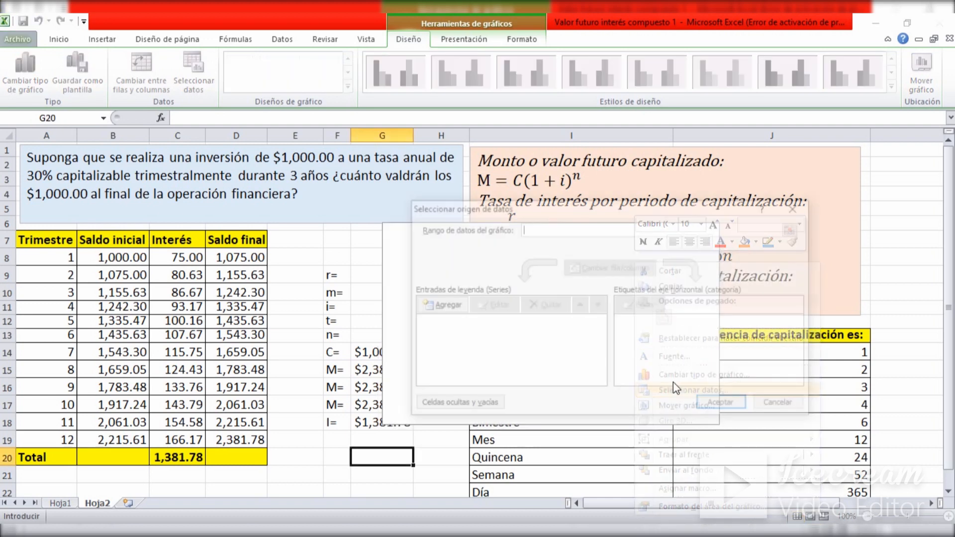
click(442, 305)
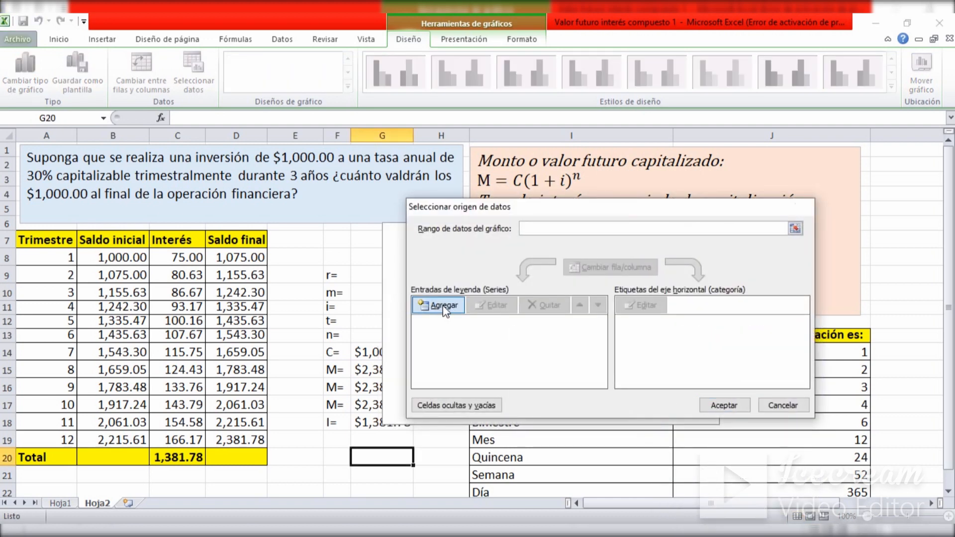
text(M)
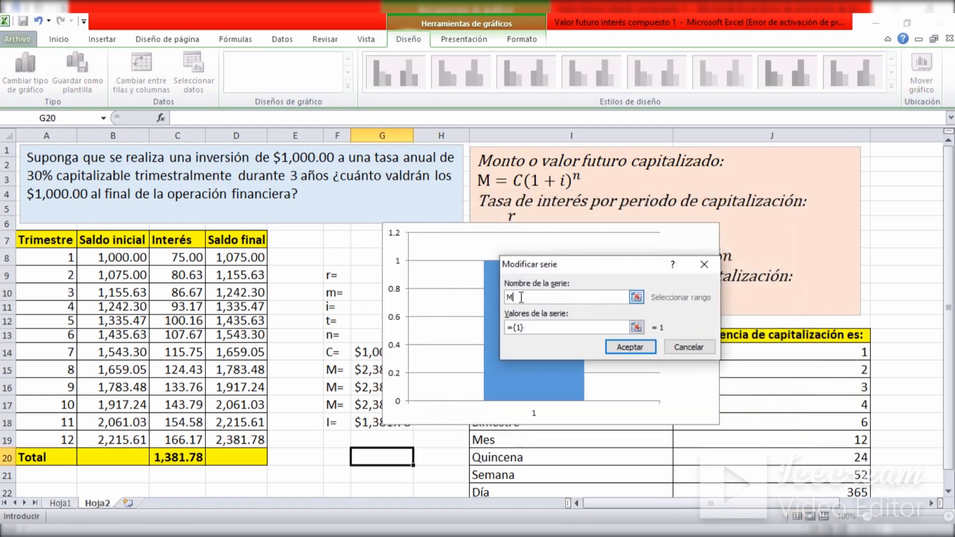
text(onto)
click(549, 326)
key(BackSpace)
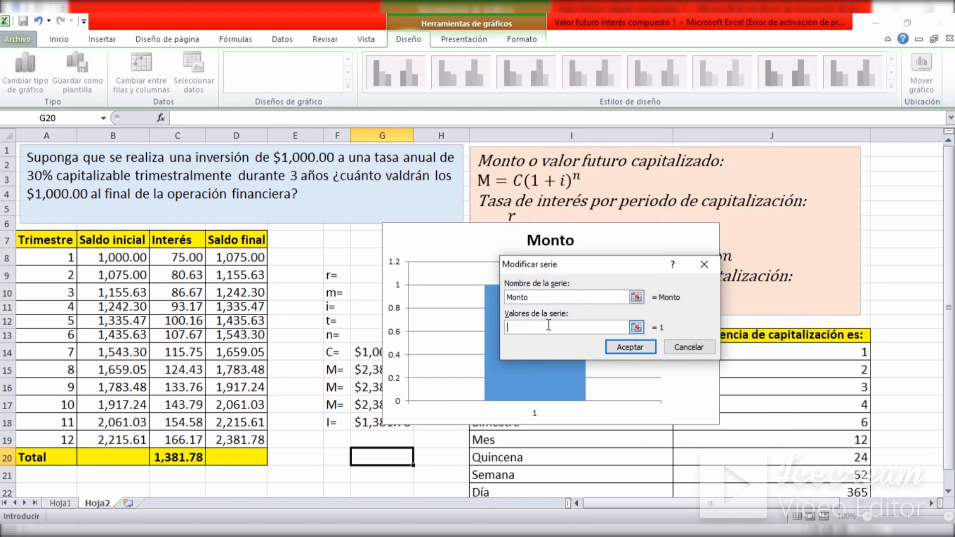
drag(234, 257, 234, 440)
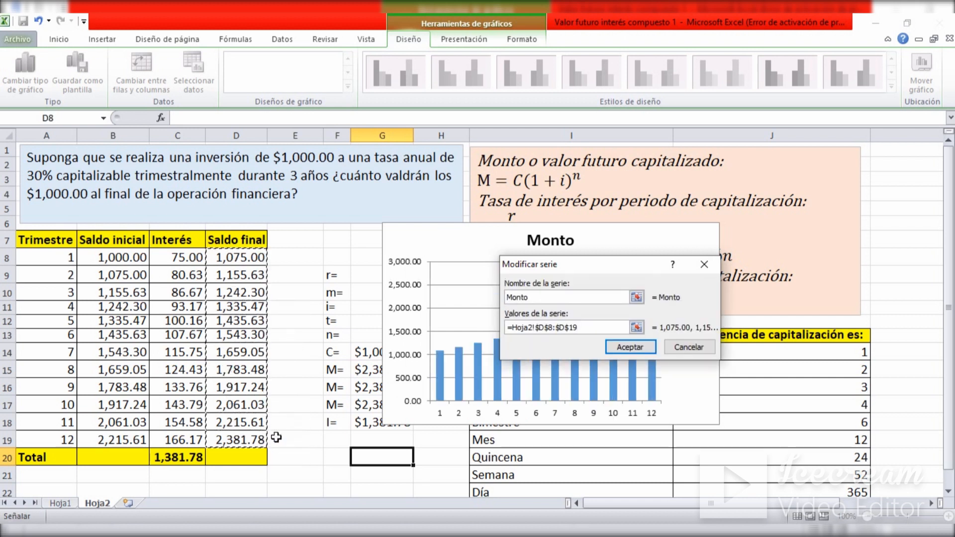
click(622, 354)
click(707, 406)
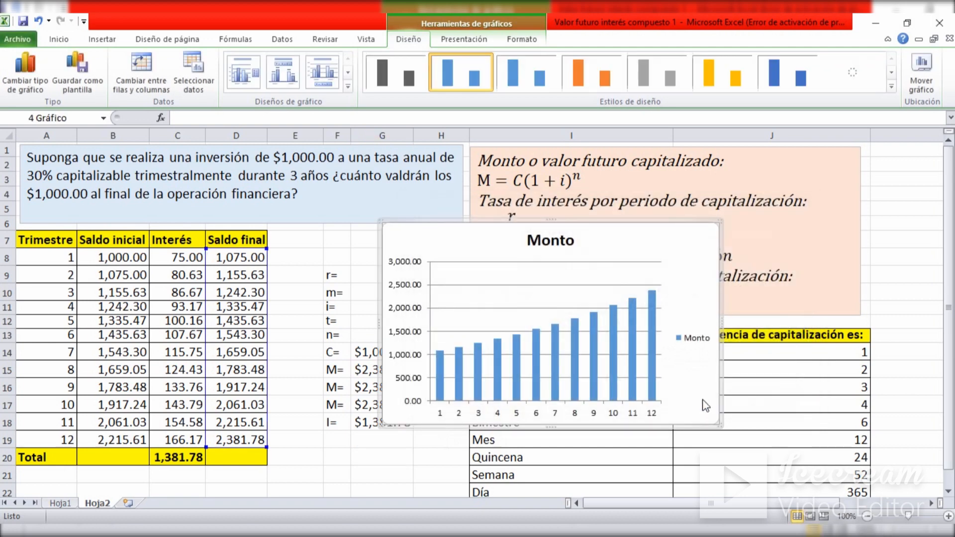
- Reduce the Monto series' gap width to almost no gap between columns and delete the chart legend
click(653, 318)
right_click(653, 319)
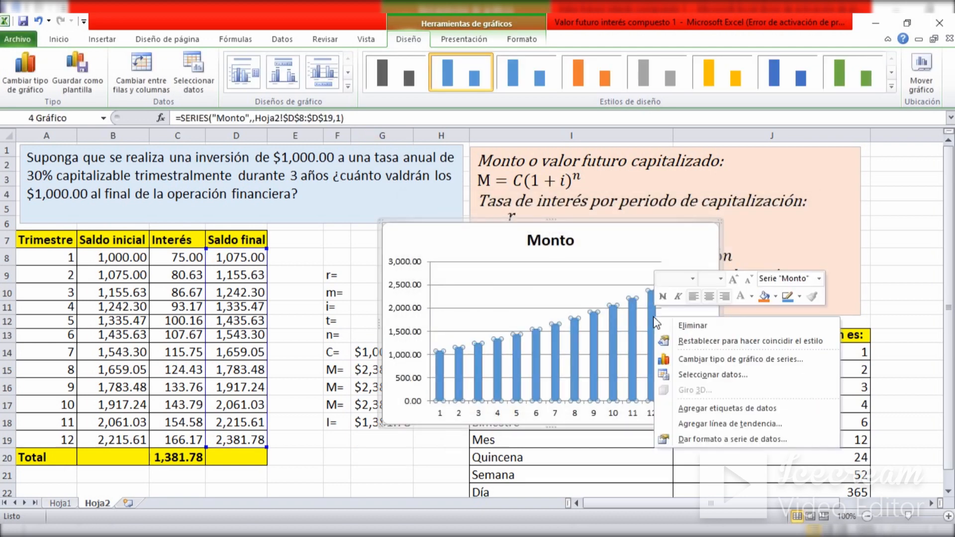
click(686, 440)
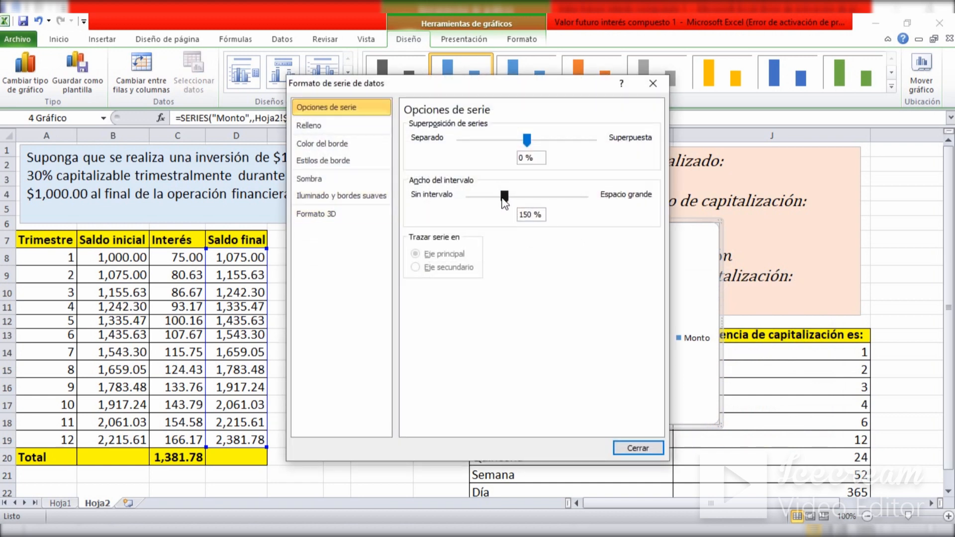
drag(502, 198, 470, 198)
click(627, 449)
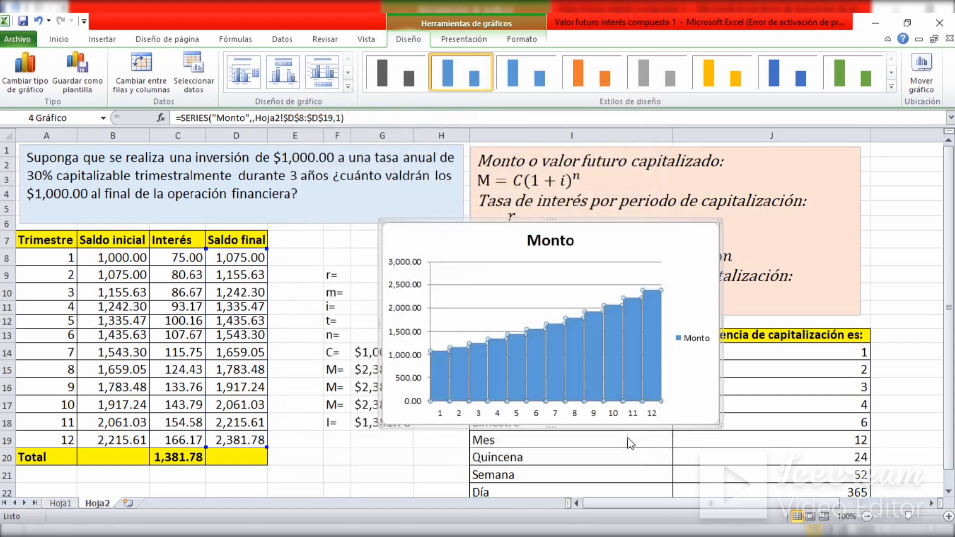
click(683, 338)
key(Delete)
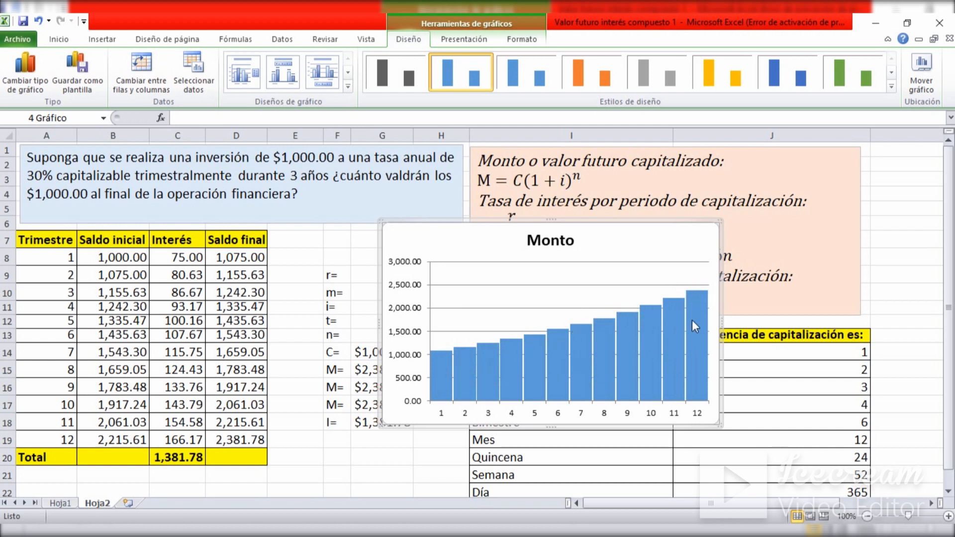
- Add an exponential trendline to the Monto series and display its equation on the chart
mouse_move(692, 322)
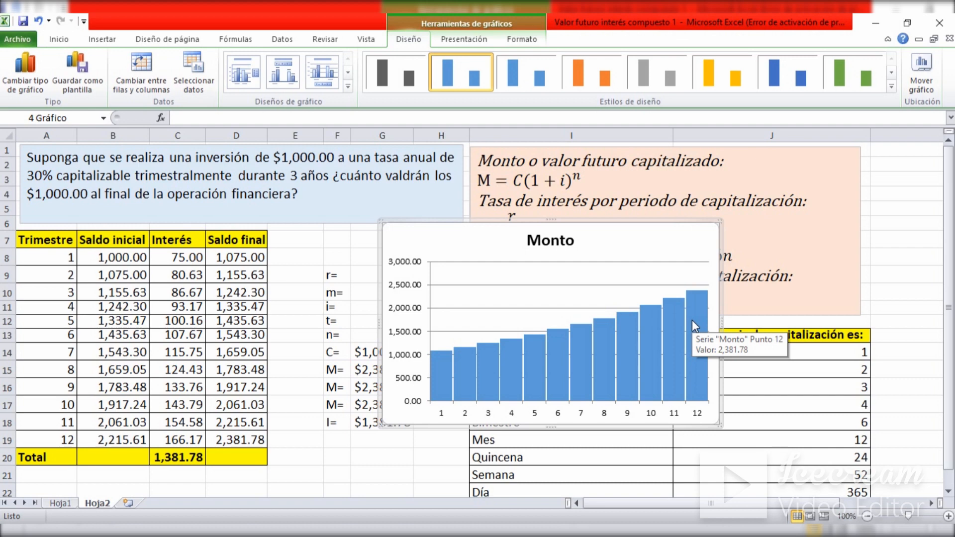
right_click(693, 321)
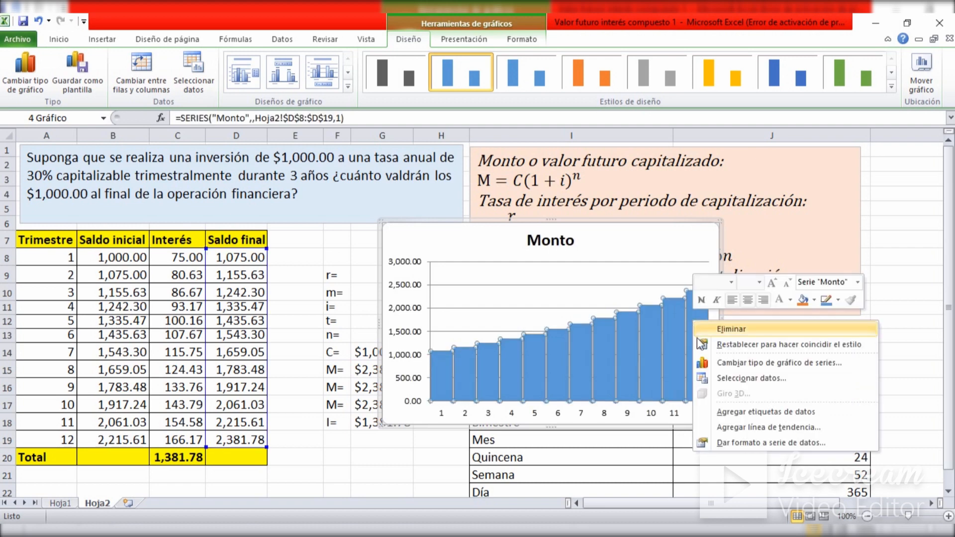
click(720, 427)
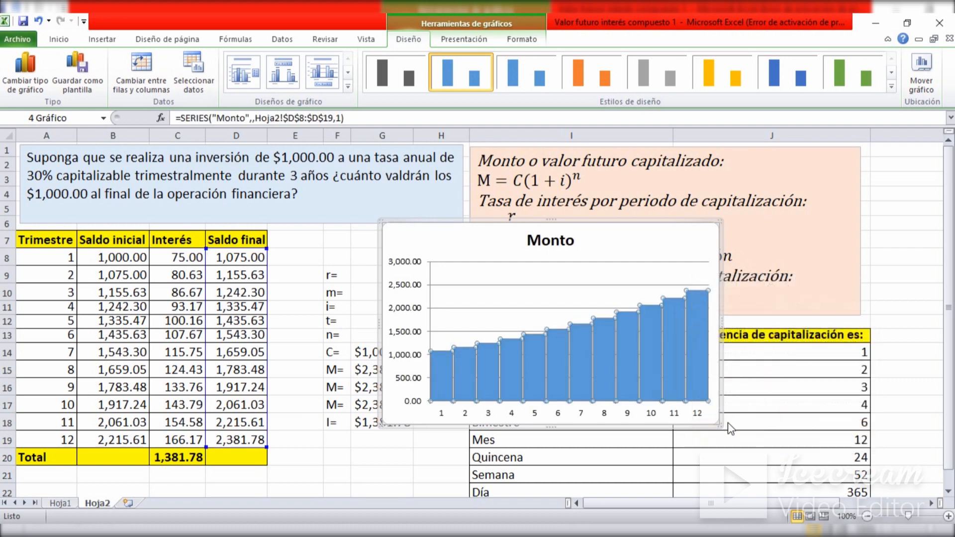
click(452, 142)
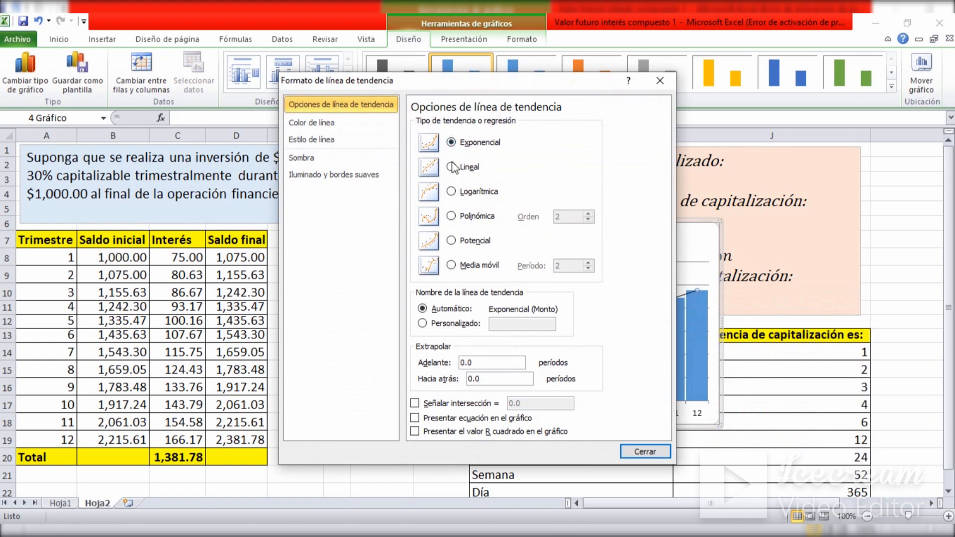
click(415, 419)
click(645, 452)
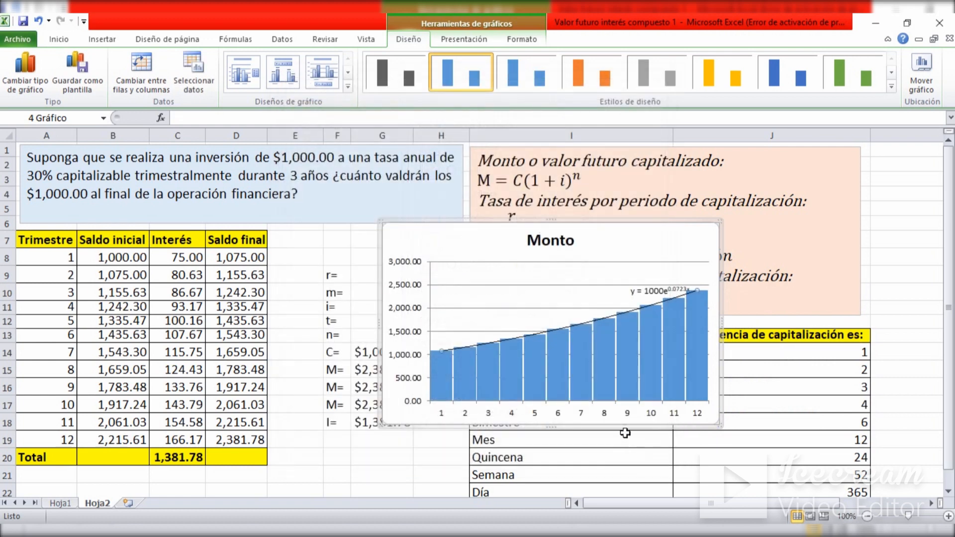
- Move the trendline equation above the columns, beside the chart title, and set its font size to 12
click(649, 291)
drag(650, 294, 647, 250)
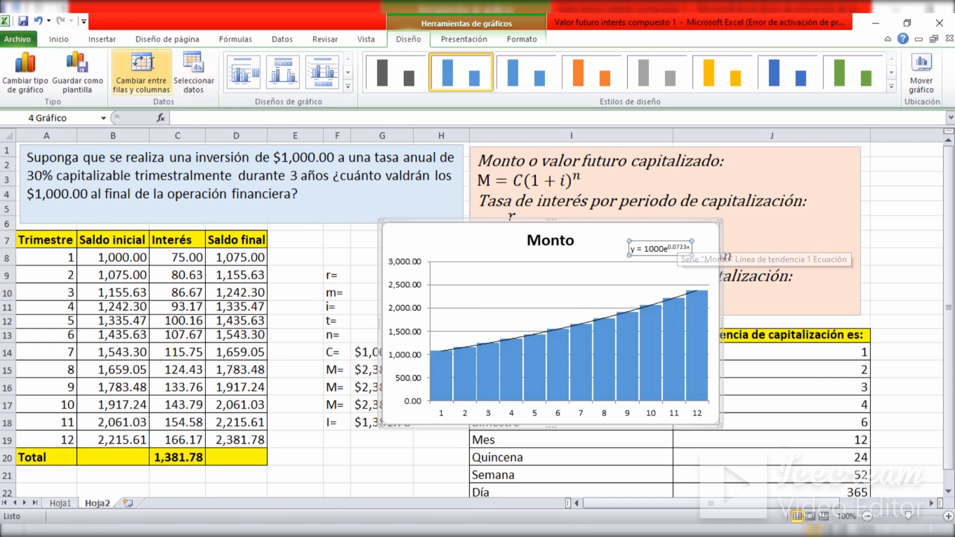
click(60, 40)
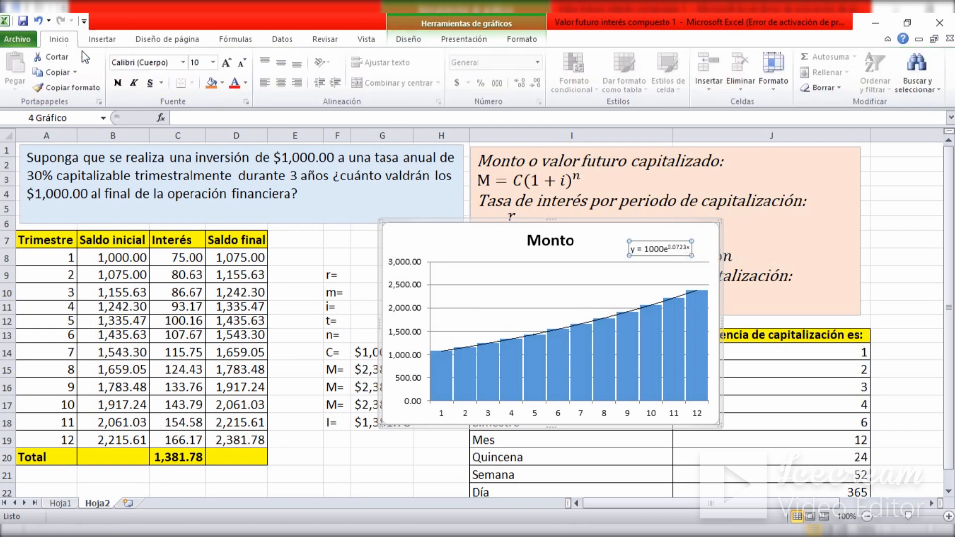
click(214, 63)
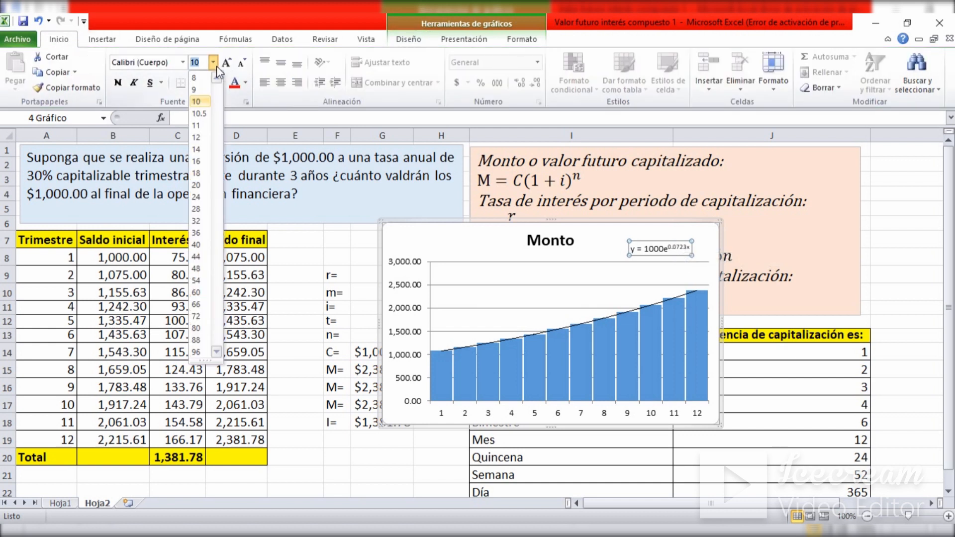
click(197, 138)
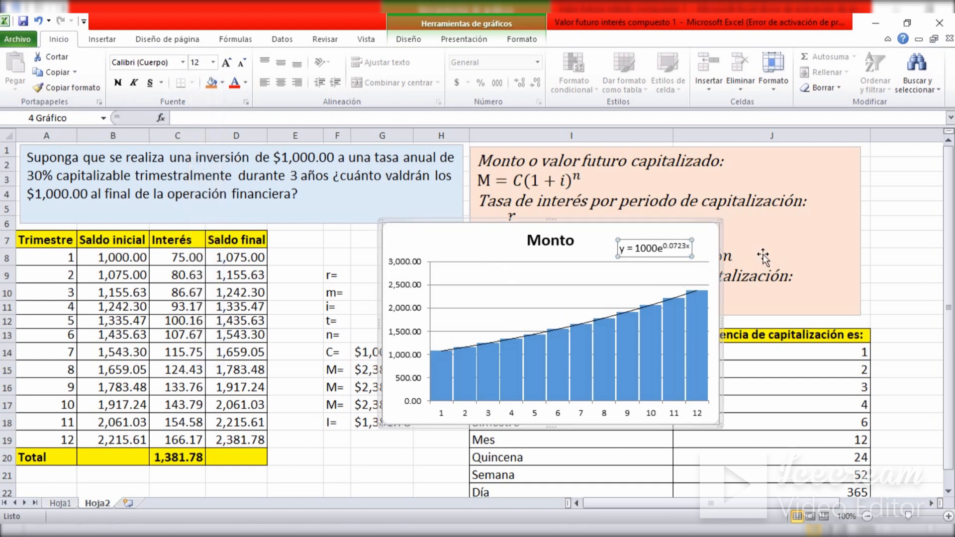
click(891, 237)
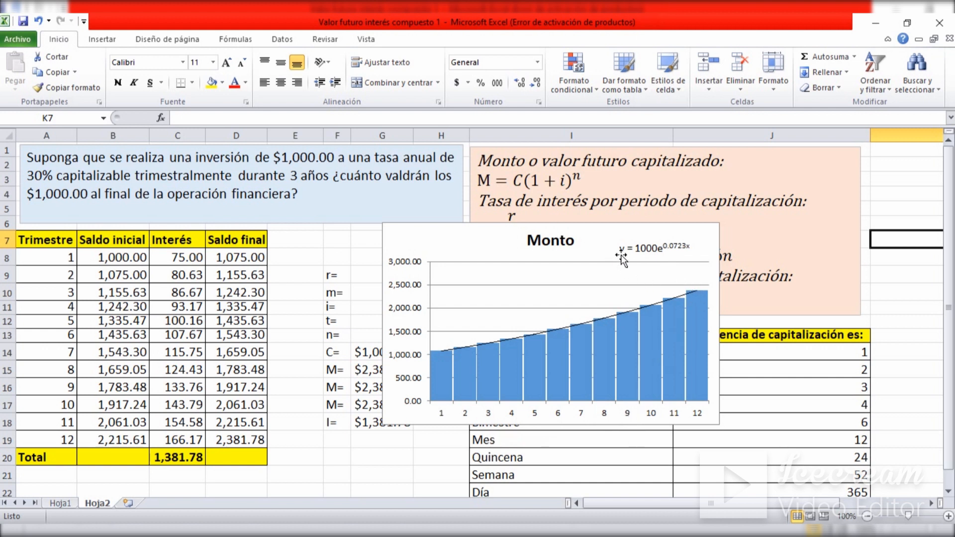
click(889, 208)
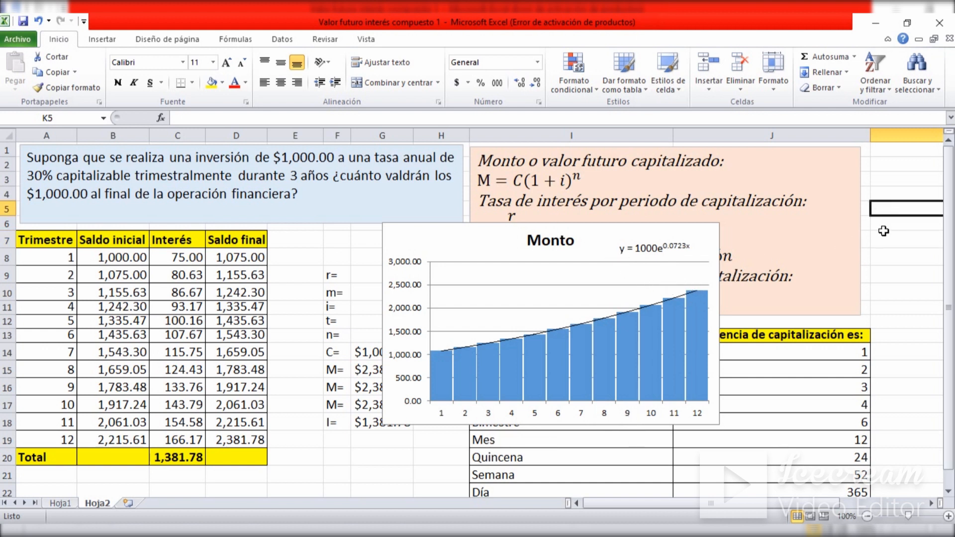